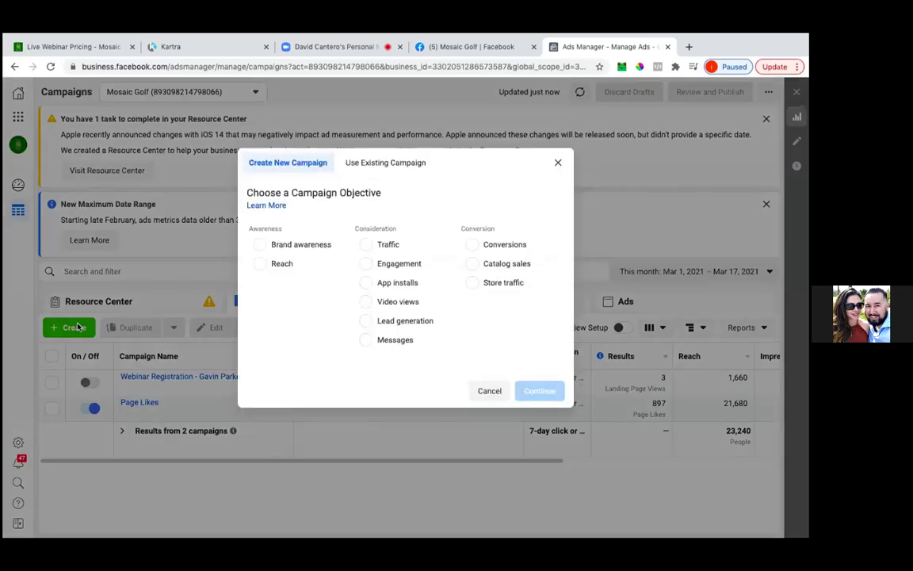
- Switch to the Mosaic Golf Facebook page and open the February 23 video post's thumbnail choices for editing
left_click(459, 48)
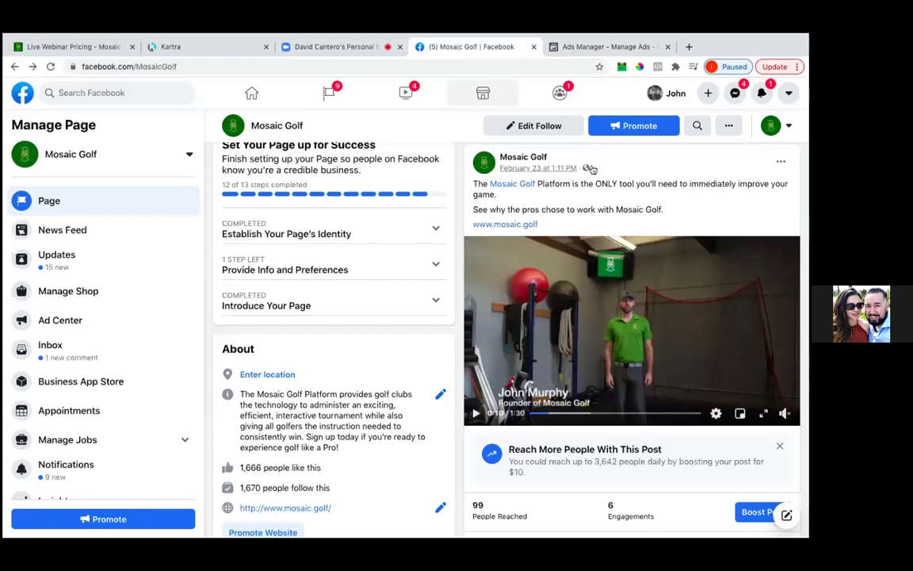
left_click(781, 163)
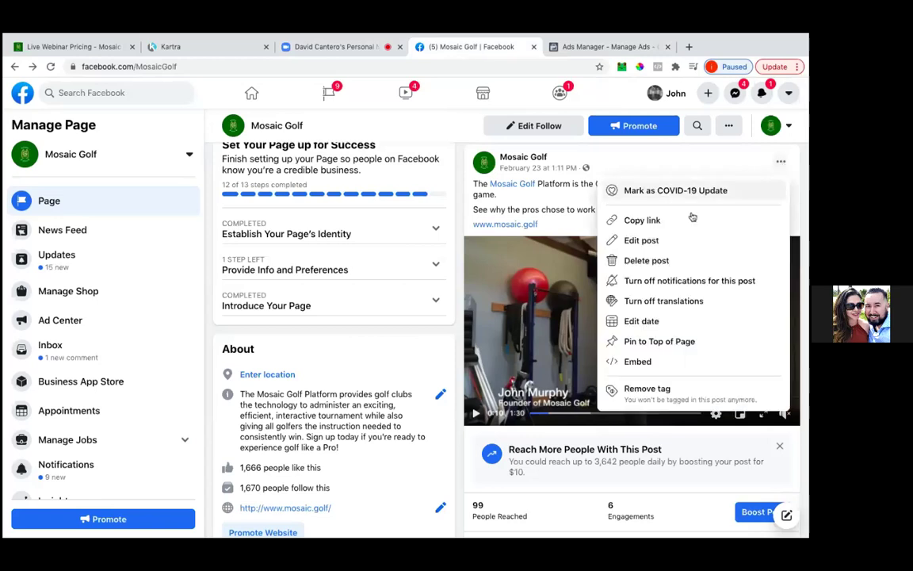
left_click(652, 242)
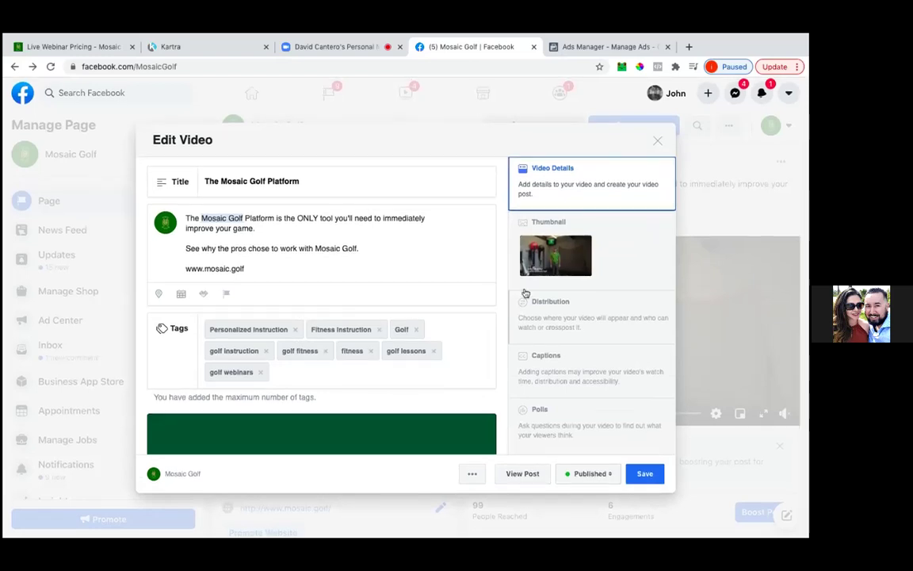
left_click(565, 262)
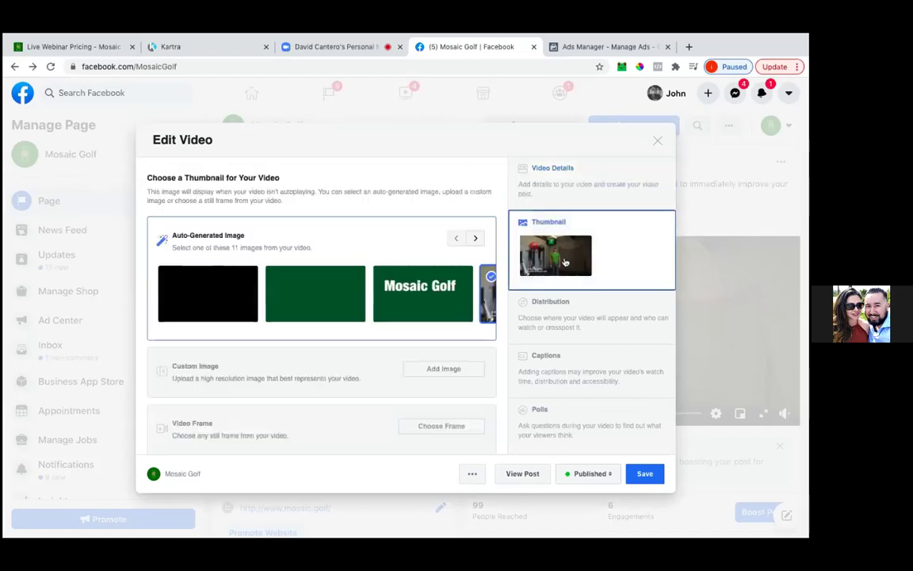
- Try the green Mosaic Golf title frame as the video's thumbnail and browse the other auto-generated images
left_click(476, 239)
left_click(287, 263)
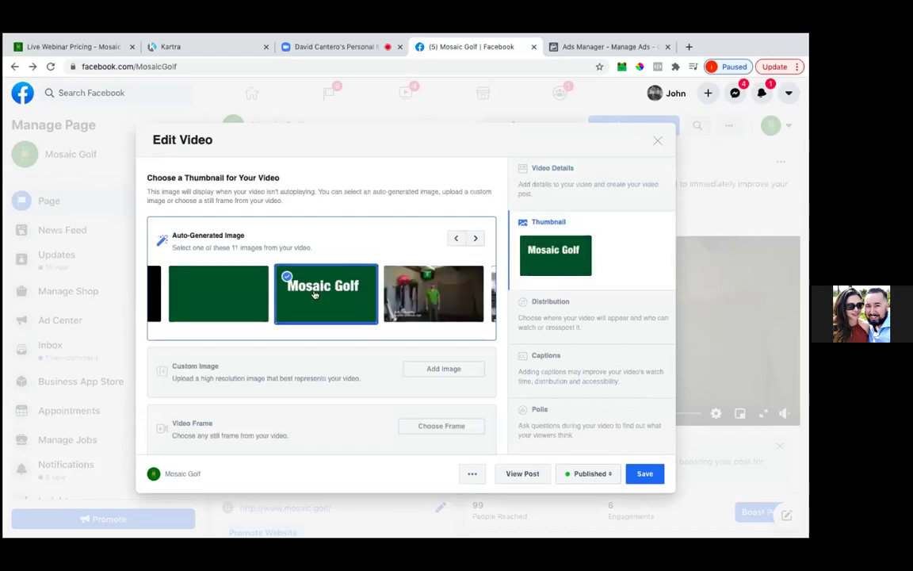
left_click(477, 239)
left_click(476, 239)
left_click(477, 239)
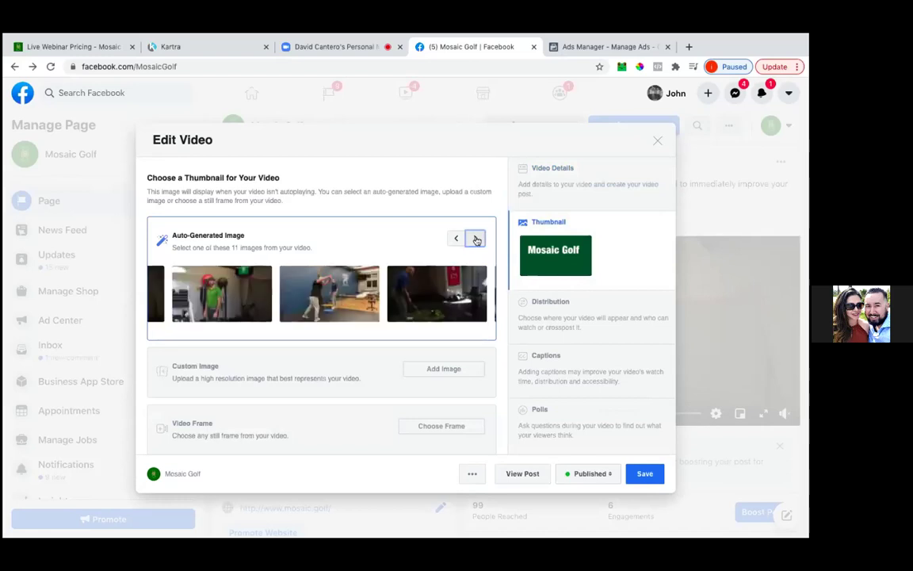
left_click(476, 239)
left_click(476, 239)
left_click(477, 239)
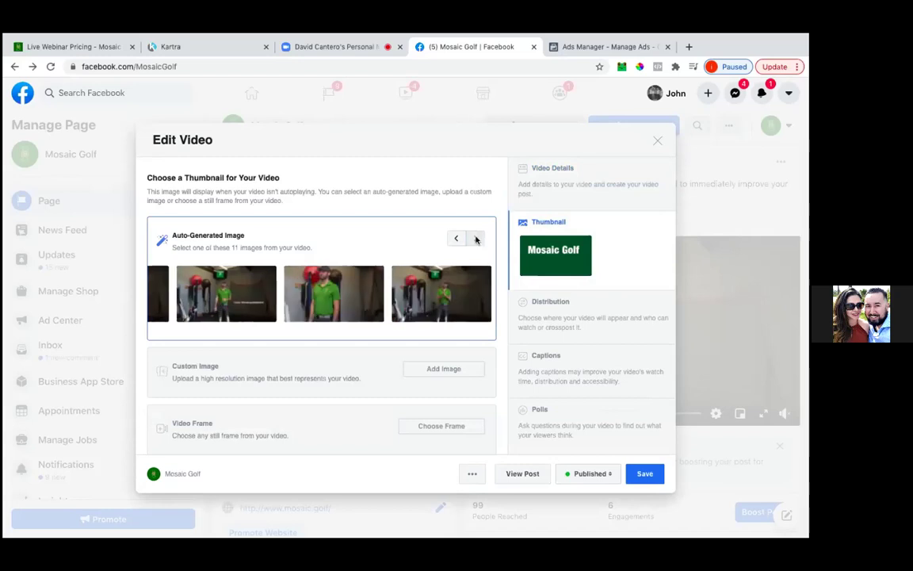
left_click(458, 239)
left_click(458, 238)
left_click(458, 239)
left_click(458, 239)
left_click(458, 239)
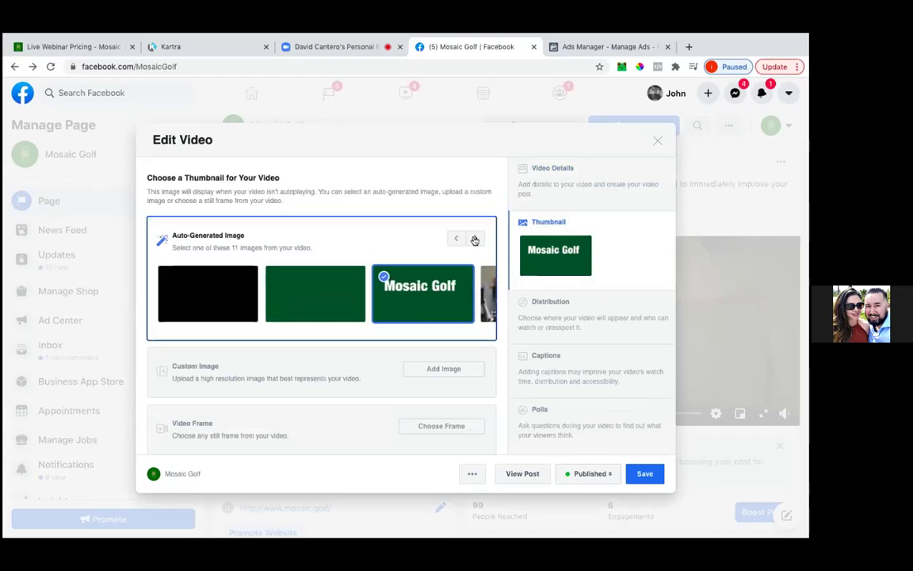
left_click(475, 239)
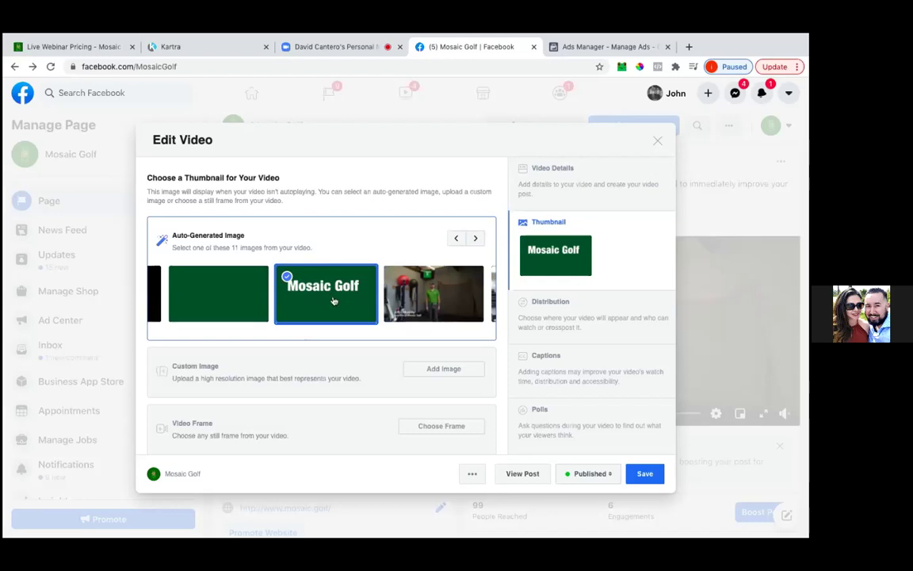
- Try the green-shirted instructor frame and the blue-wall golf swing frame as the video's thumbnail
left_click(394, 291)
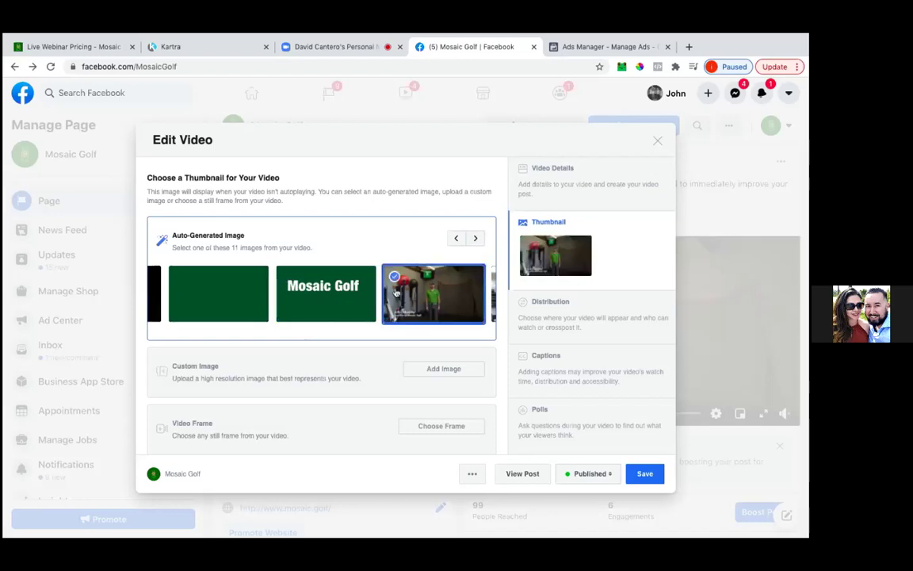
left_click(474, 238)
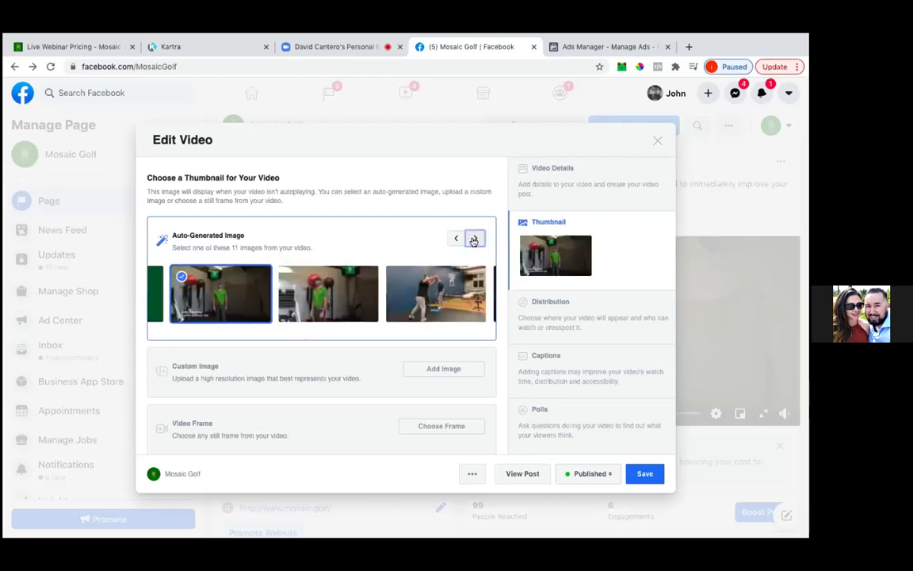
left_click(474, 239)
left_click(346, 298)
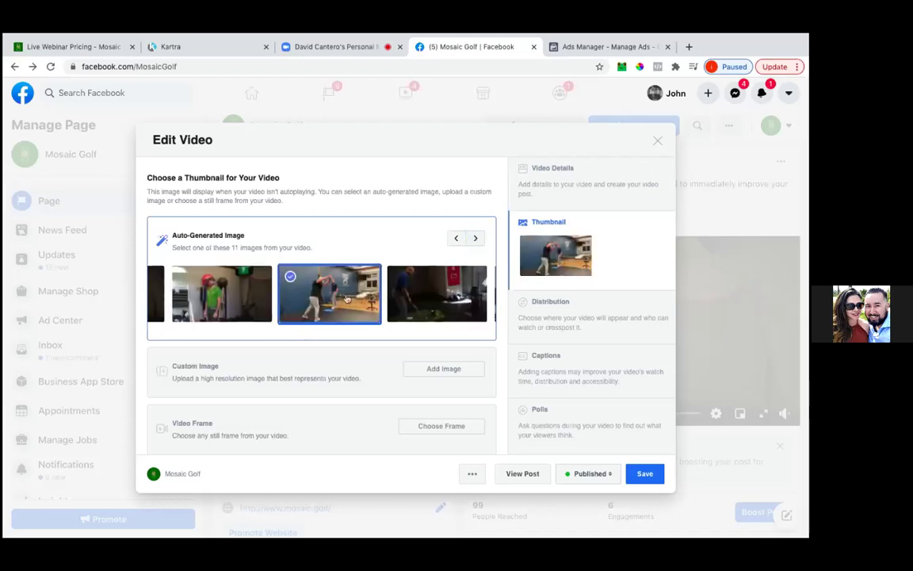
- Set the video's thumbnail to the dark auto-generated frame of a golfer near a red banner, comparing it with the remaining images
left_click(396, 298)
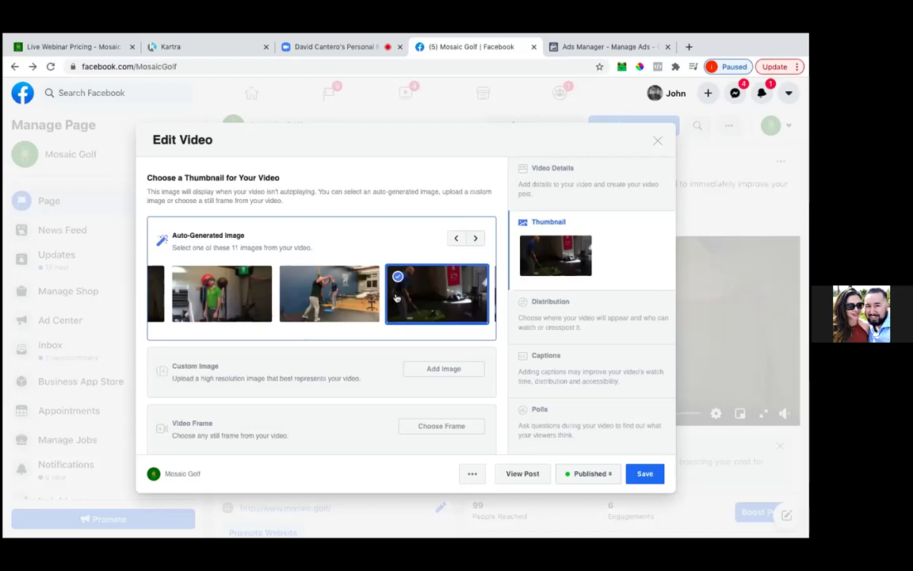
left_click(476, 238)
left_click(476, 238)
left_click(475, 239)
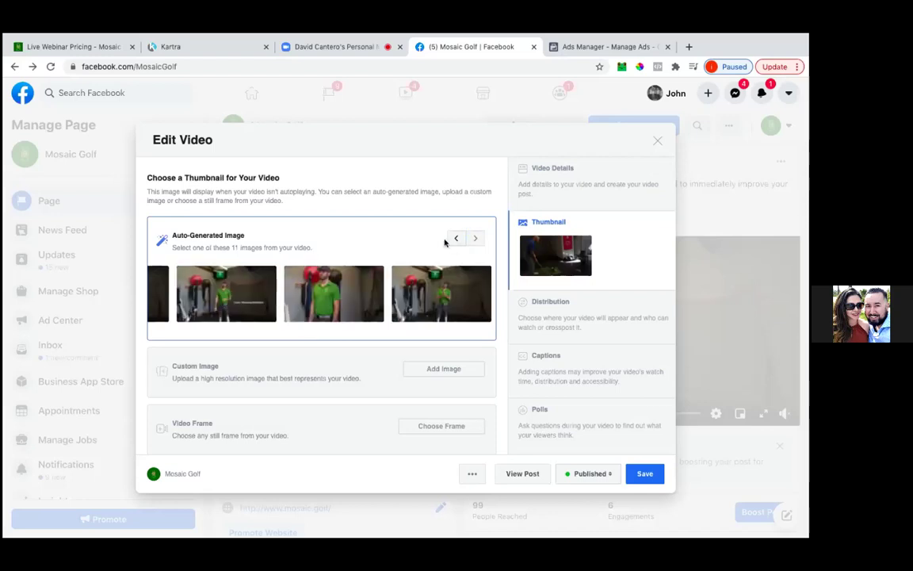
left_click(455, 240)
left_click(455, 239)
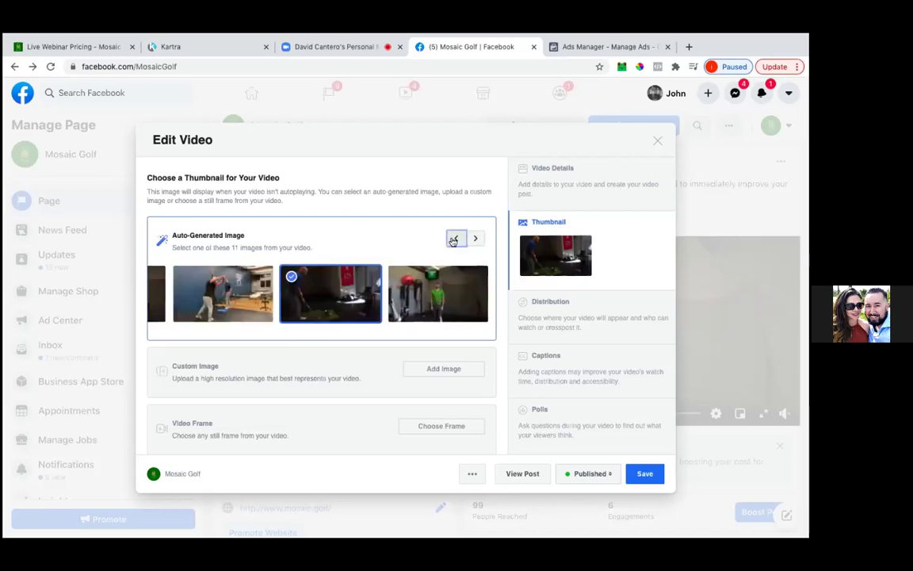
left_click(454, 239)
left_click(440, 304)
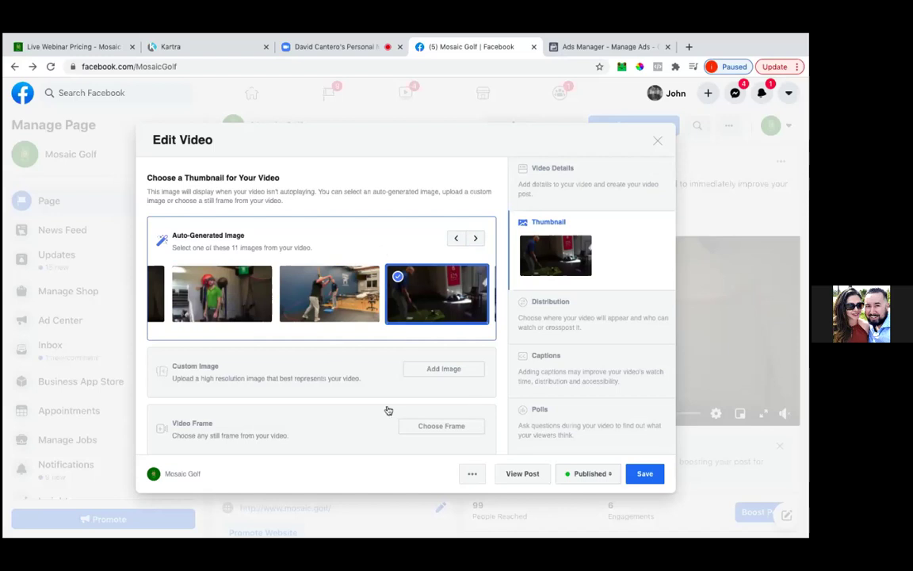
scroll(311, 454, "down", 1)
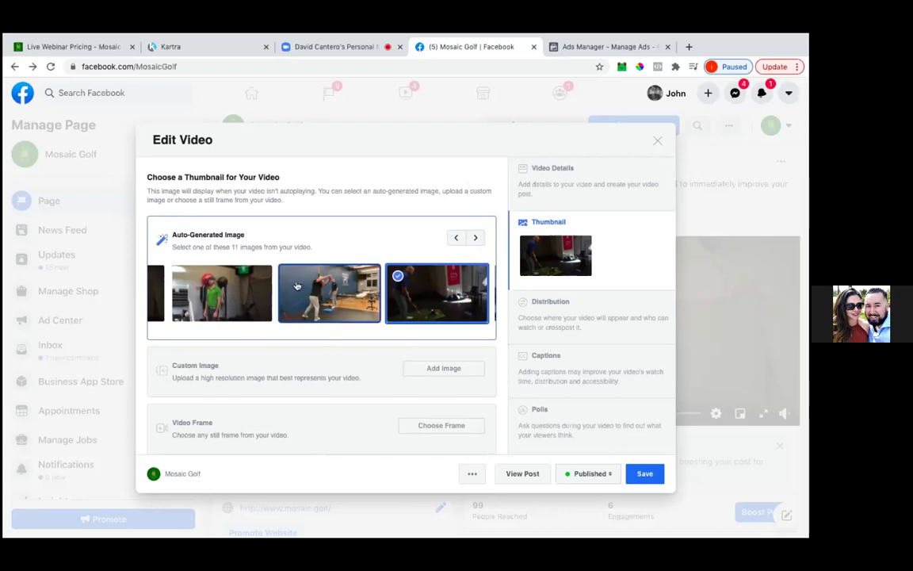
- Change the video's title to "Introducing The Mosaic Golf Platform" in the video details
left_click(566, 204)
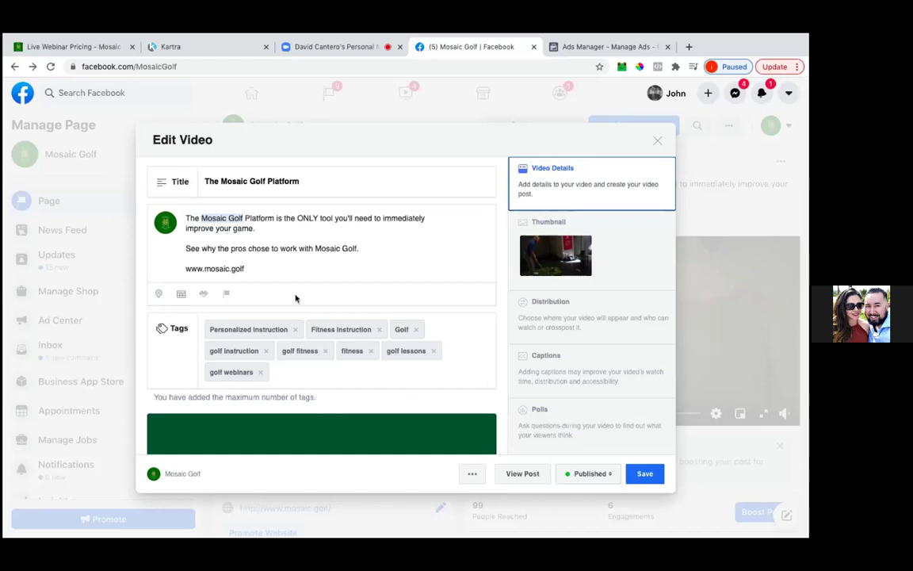
scroll(295, 298, "down", 2)
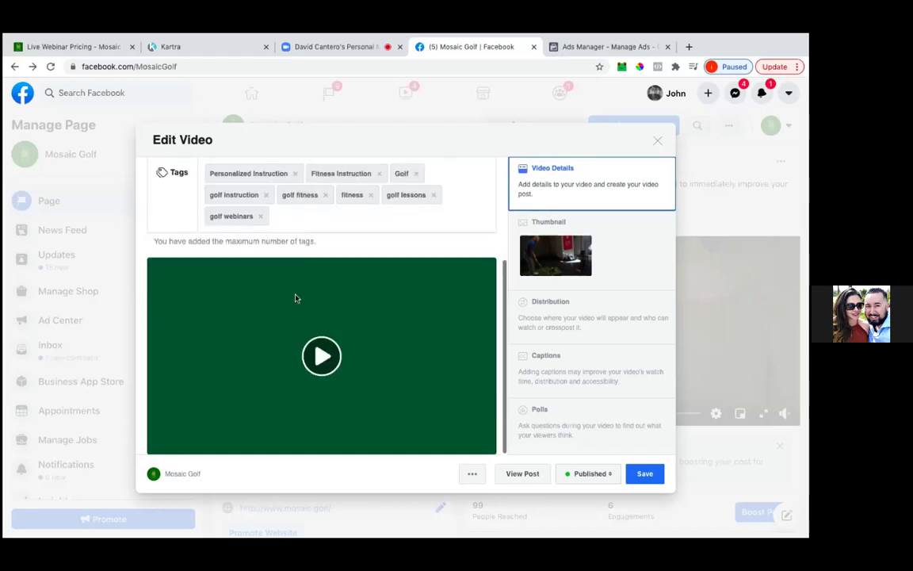
scroll(295, 298, "up", 2)
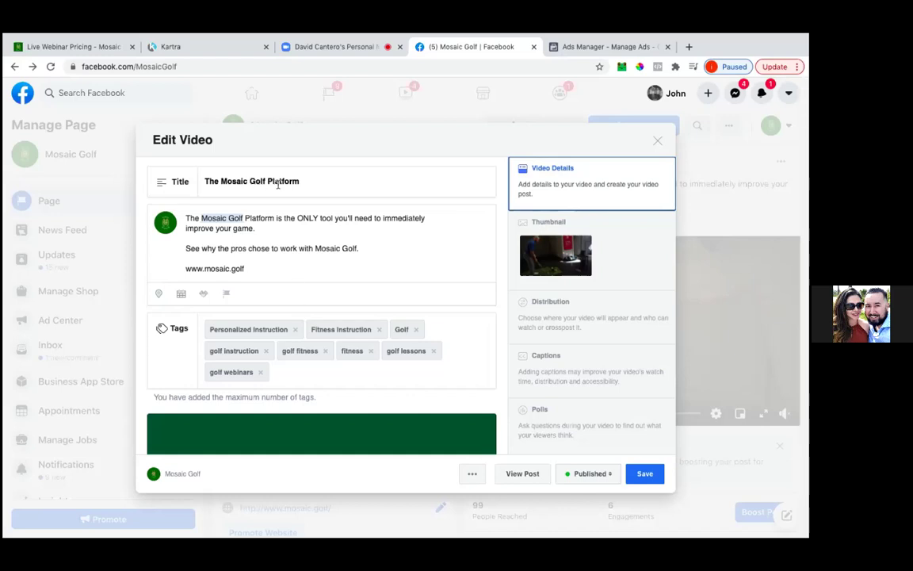
left_click(304, 180)
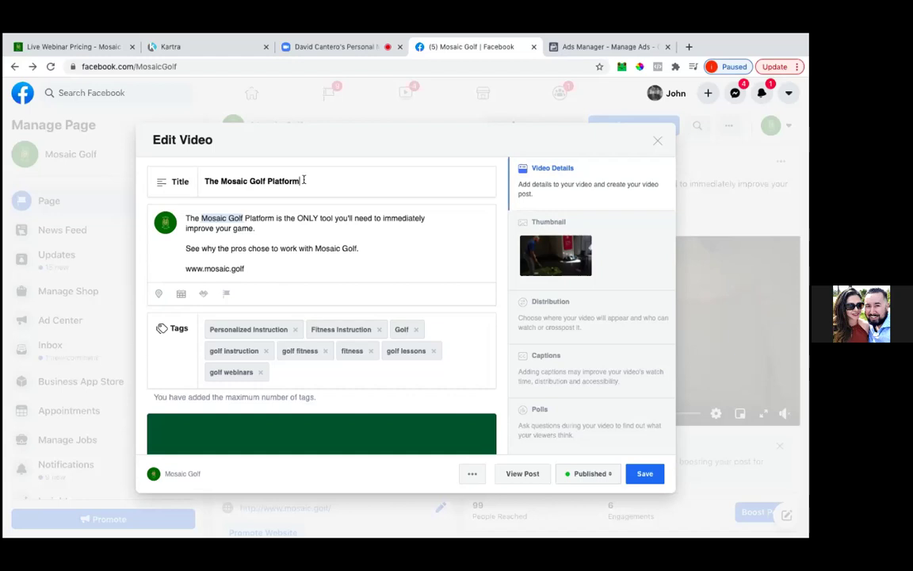
left_click(204, 181)
type("Introducing")
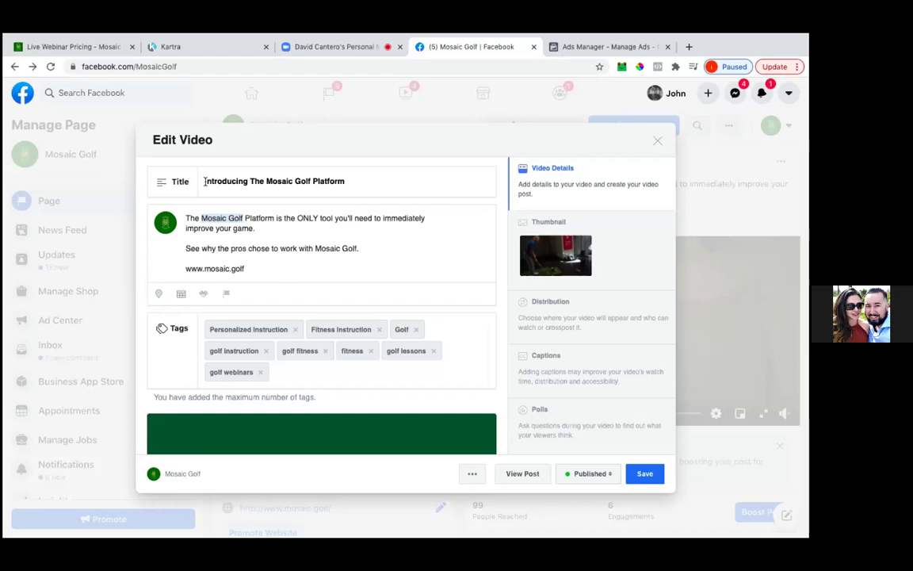
left_click(269, 266)
- Open the Facebook news feed in a new browser tab and examine the layout and text of Emotive's sponsored post
mouse_move(689, 50)
left_click(689, 48)
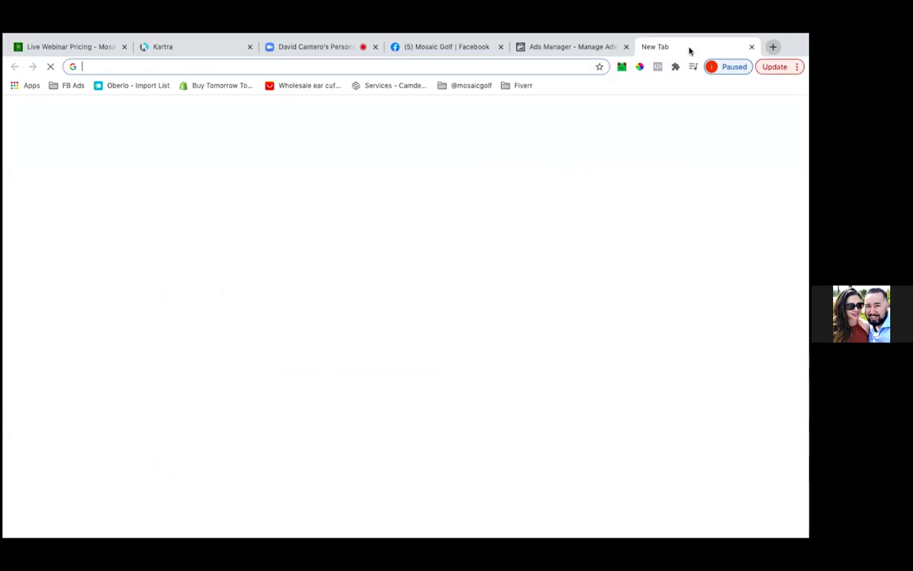
type("fac")
key("Return")
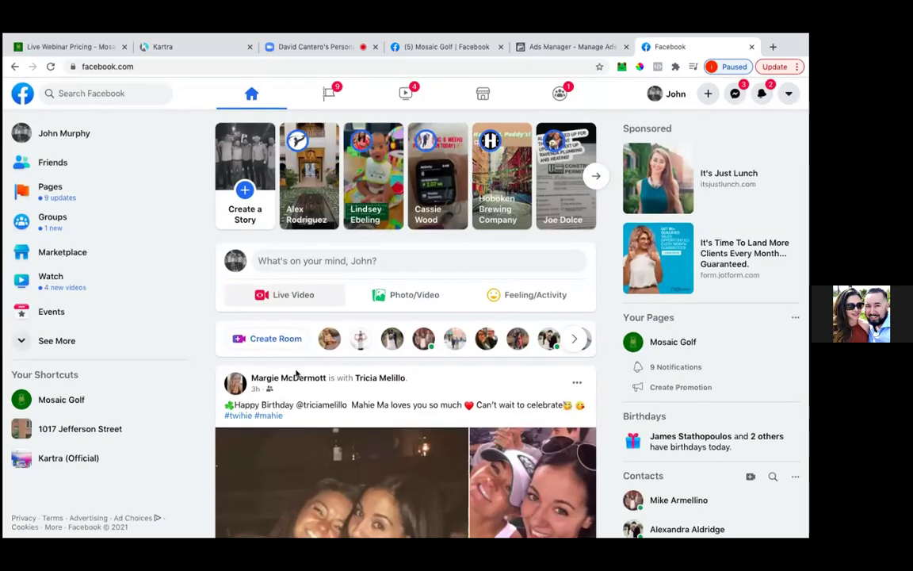
scroll(296, 372, "down", 6)
scroll(299, 380, "down", 1)
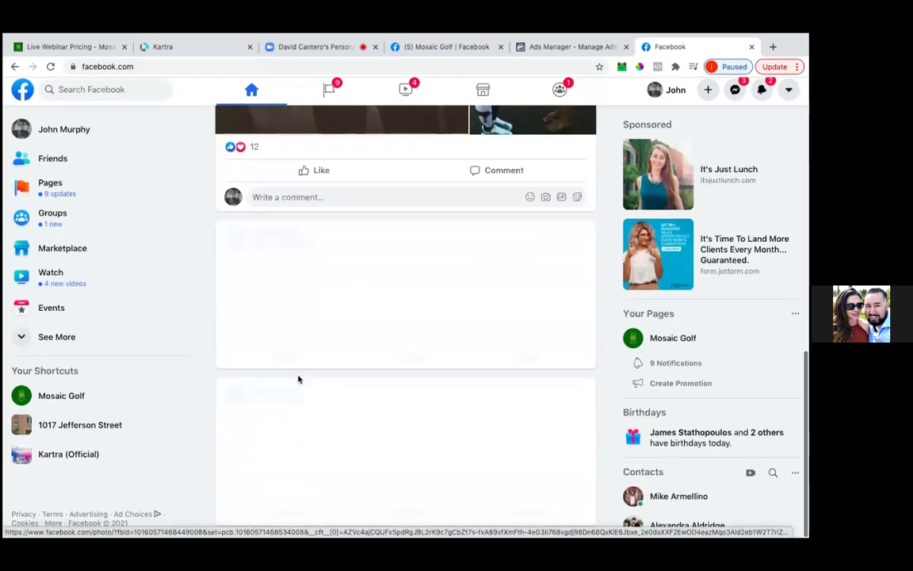
scroll(300, 380, "down", 1)
scroll(299, 380, "down", 1)
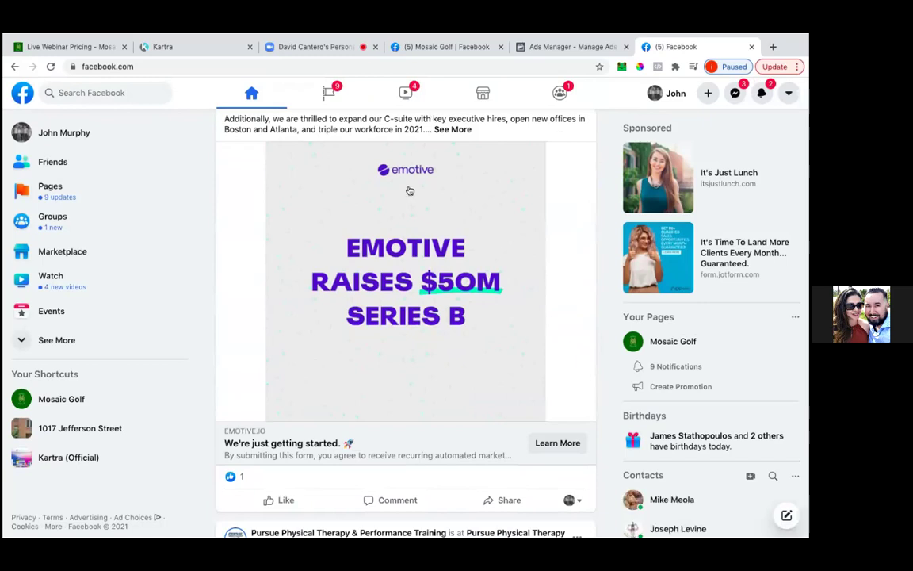
scroll(410, 190, "down", 1)
scroll(410, 191, "up", 2)
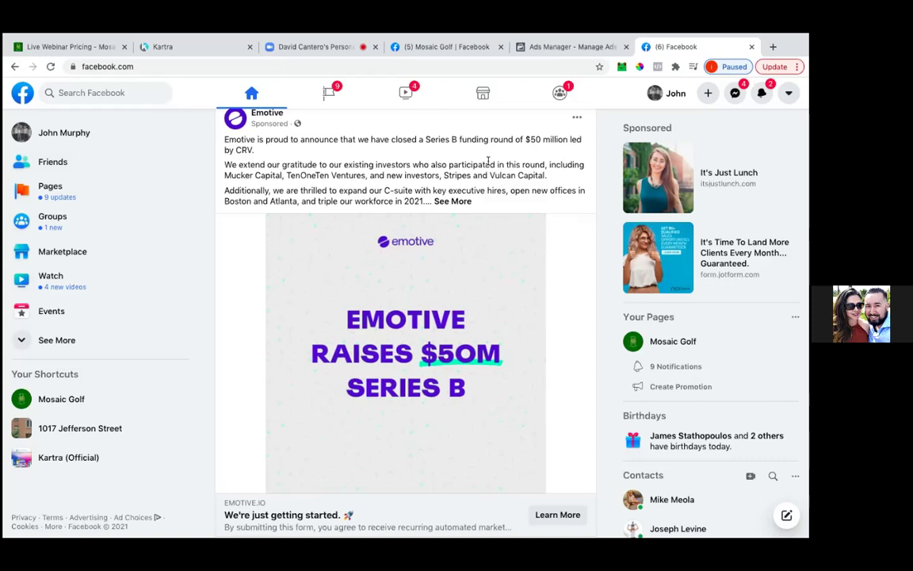
- Return to the Mosaic Golf video post's editor and save the changes
left_click(457, 49)
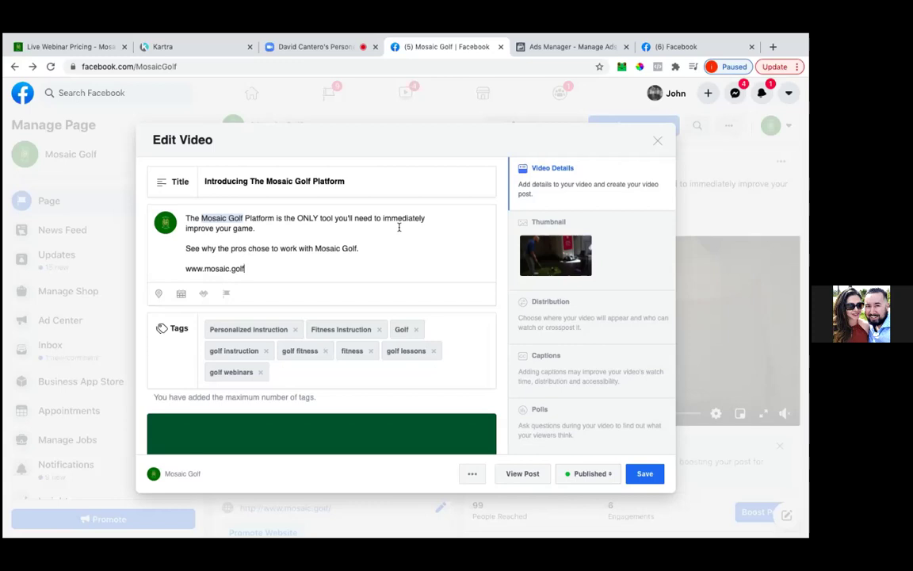
left_click(643, 476)
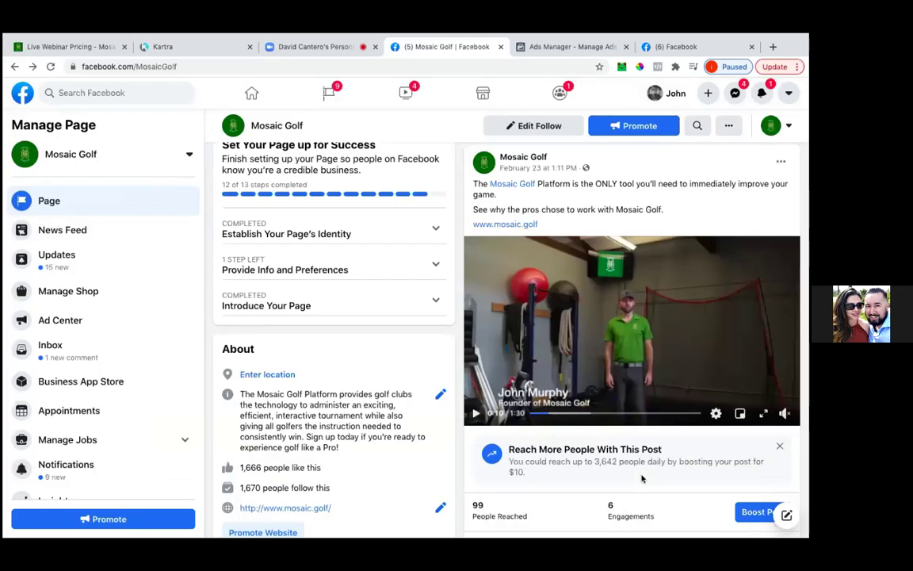
- Switch to Ads Manager, choose Video views as the new campaign's objective and expand the optional campaign naming section
left_click(553, 47)
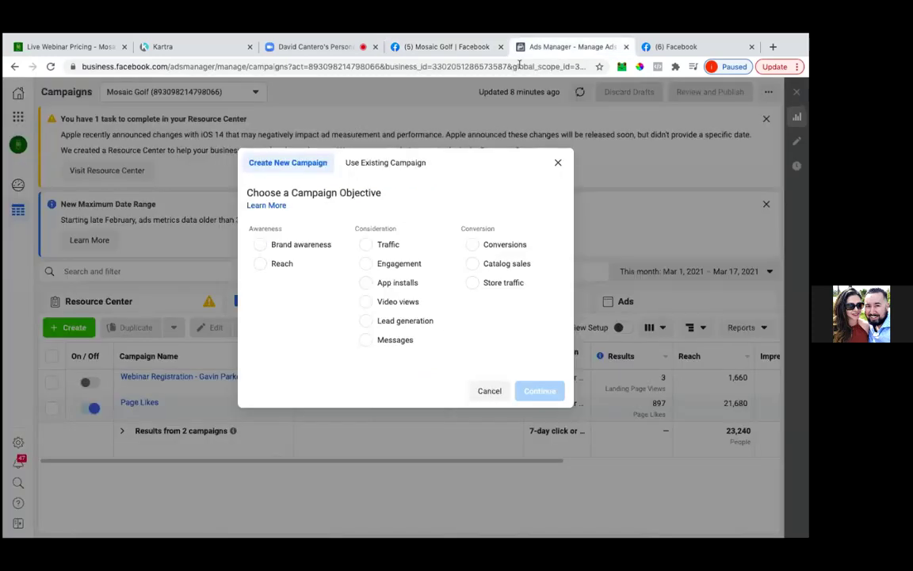
left_click(367, 302)
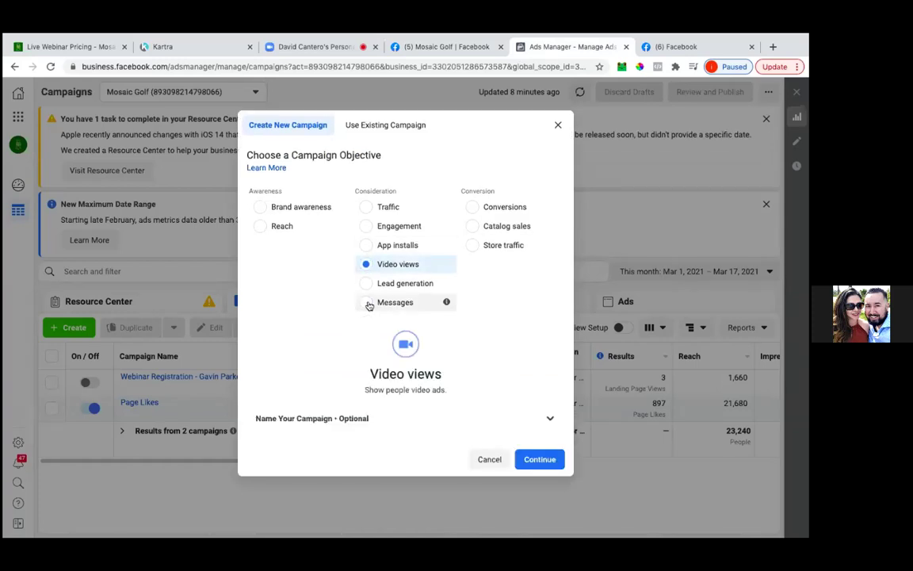
left_click(392, 425)
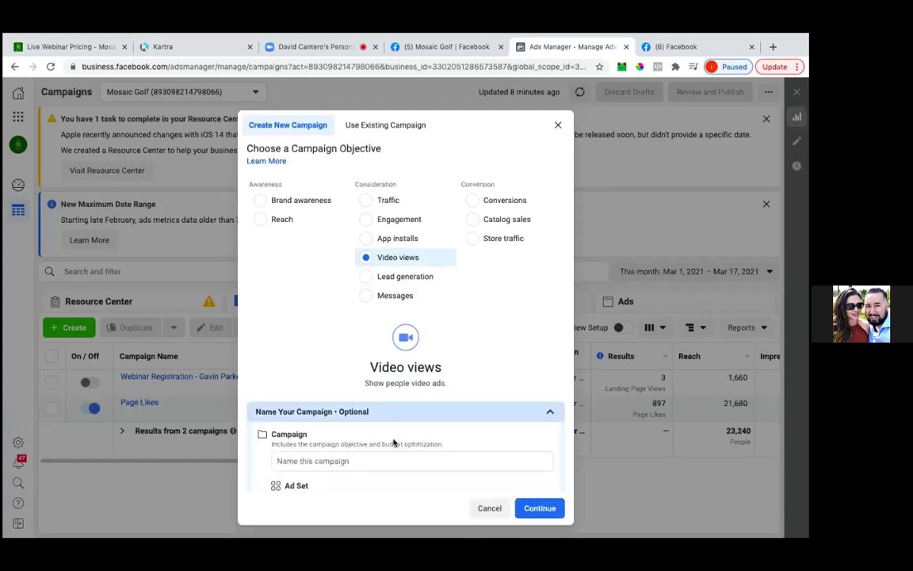
scroll(394, 436, "down", 3)
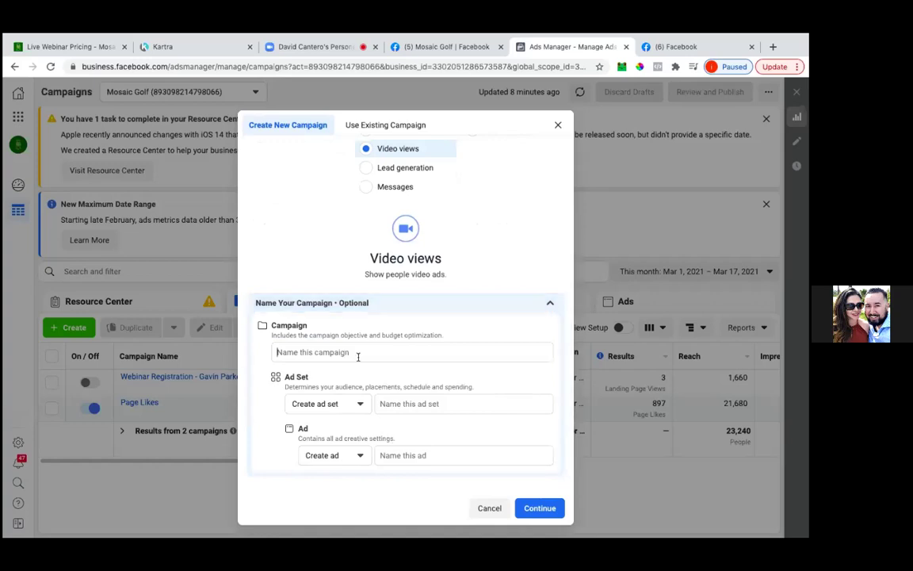
- Name the campaign "MG Intro Video (Video Views)"
left_click(358, 357)
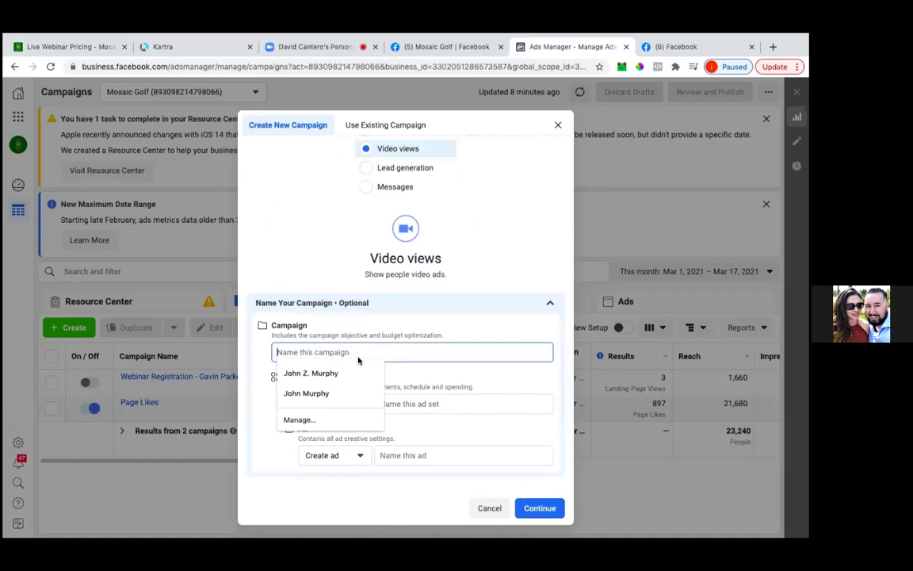
type("ri")
key("BackSpace")
key("BackSpace")
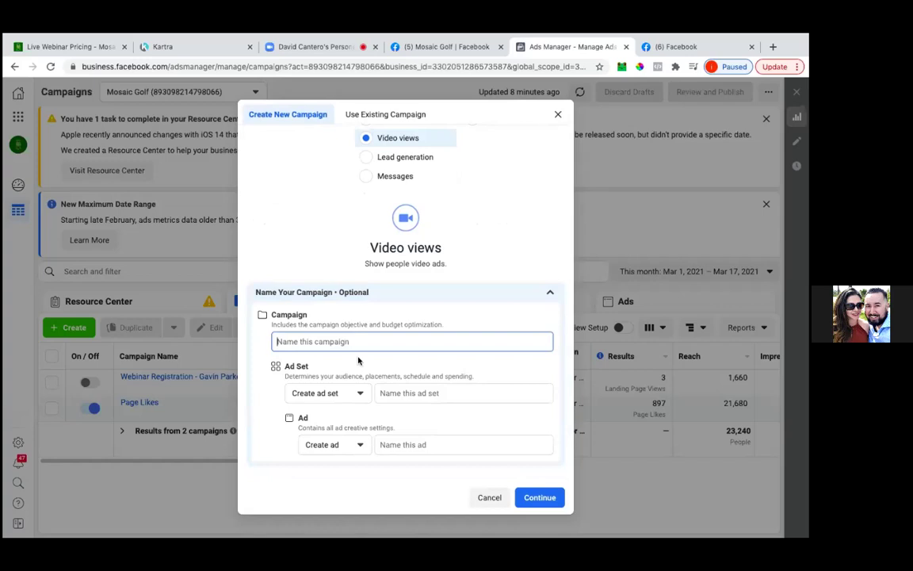
type("MG Intro Video")
left_click(404, 393)
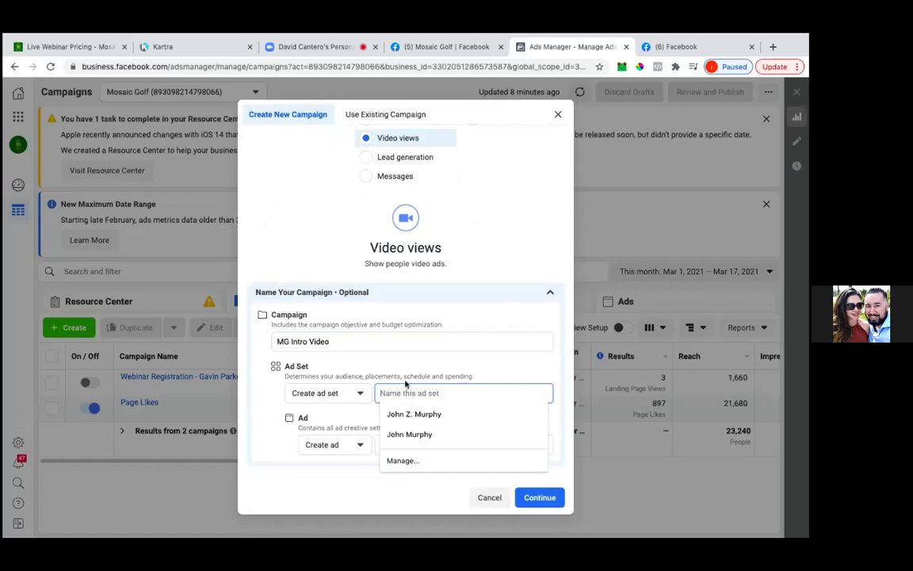
left_click(373, 341)
type("(")
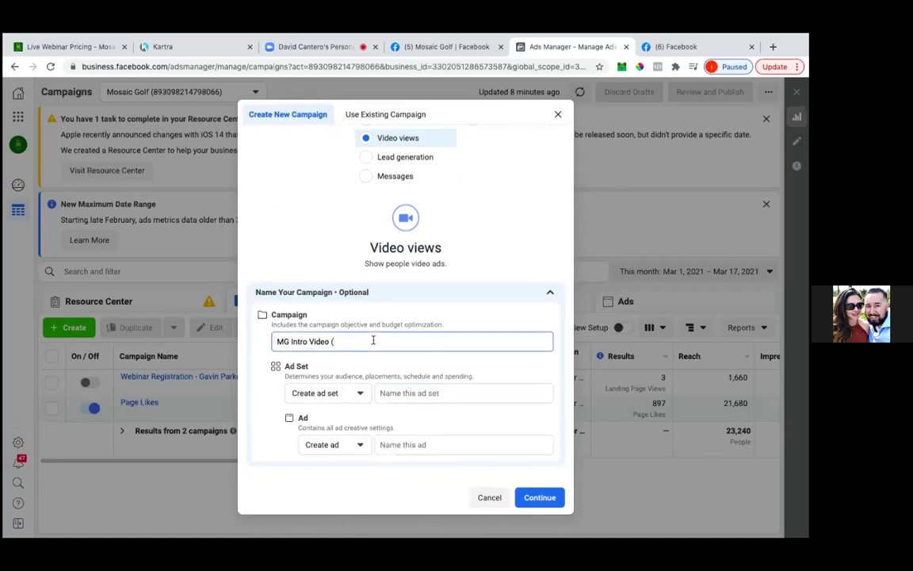
type("Video Views)")
- Copy the campaign's name and reuse it as the name of the ad
left_click_drag(387, 342, 262, 331)
key("ctrl+c")
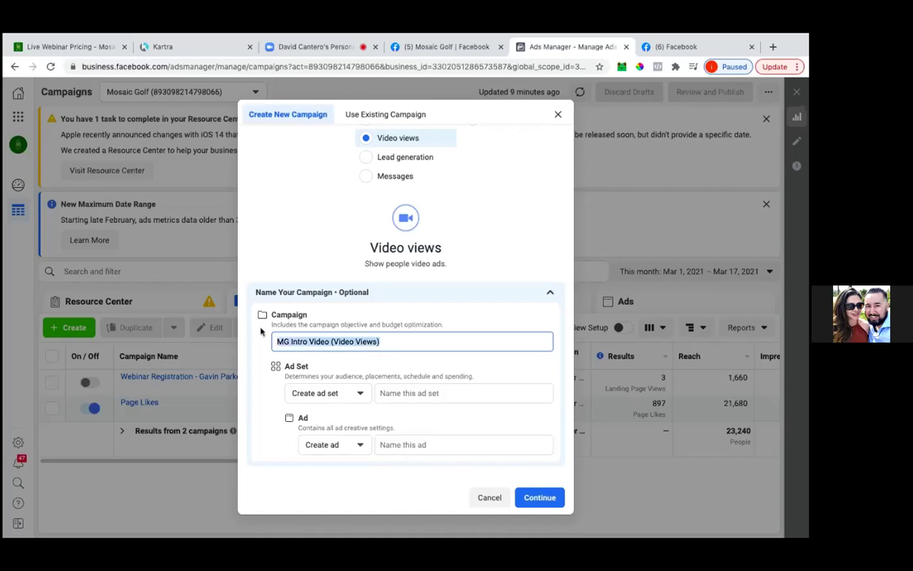
left_click(407, 445)
key("ctrl+v")
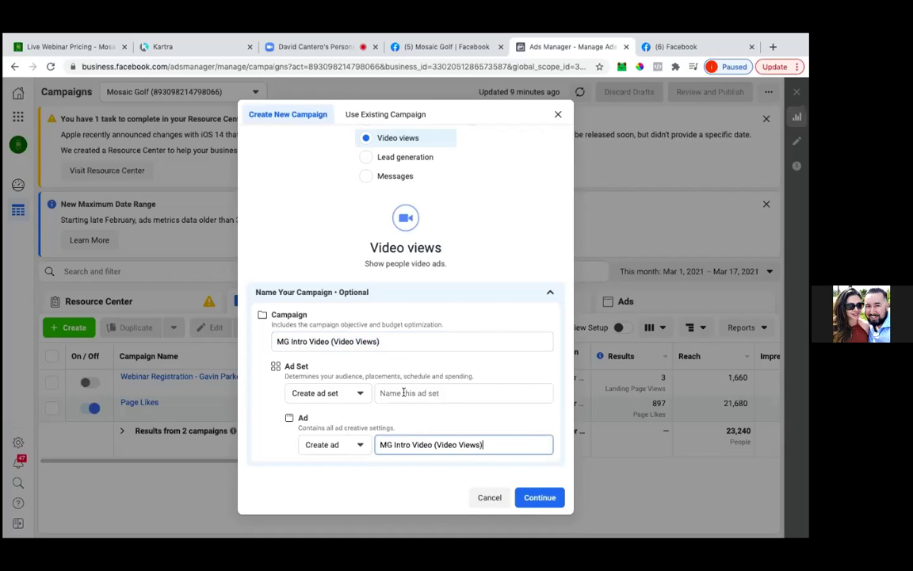
- Name the ad set "Targeting PGA Golfers" and continue to the campaign draft
left_click(404, 392)
key("Escape")
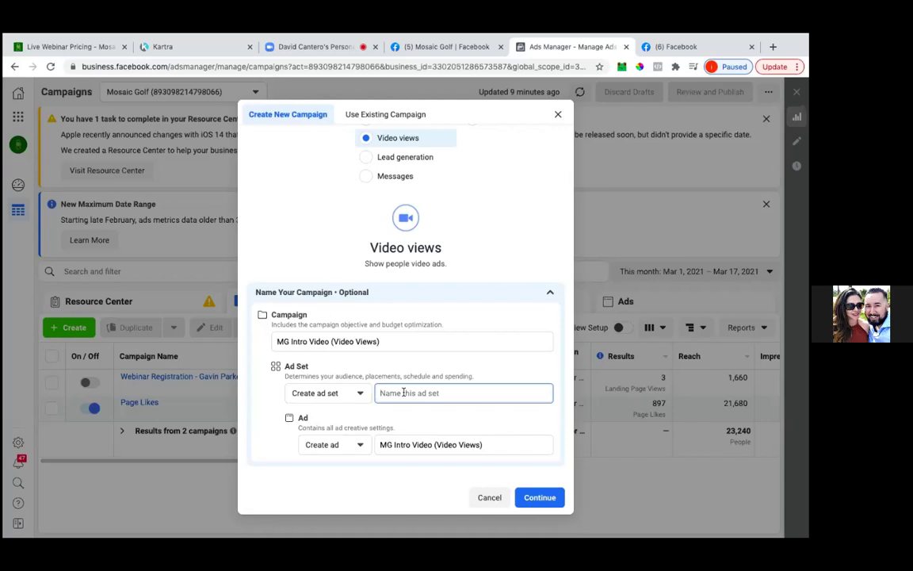
type("Targeting PGA Golfers")
left_click(521, 496)
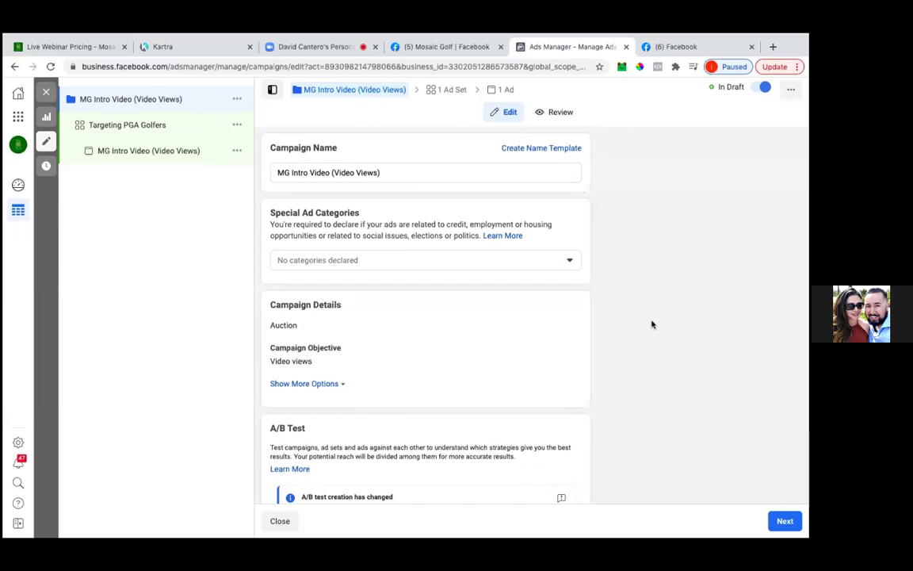
- Review the campaign-level settings and proceed to the ad set's budget and schedule settings
scroll(651, 324, "down", 3)
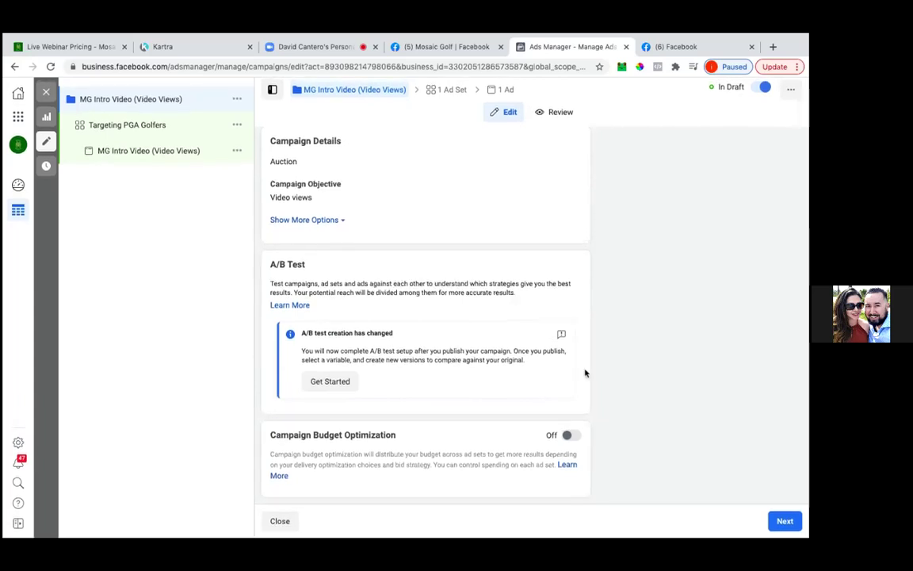
left_click(786, 523)
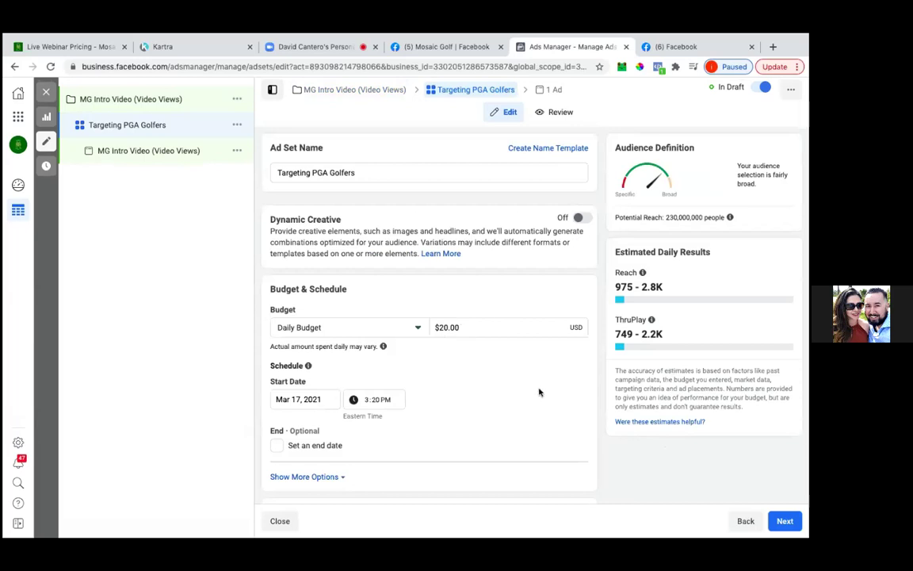
scroll(539, 391, "down", 1)
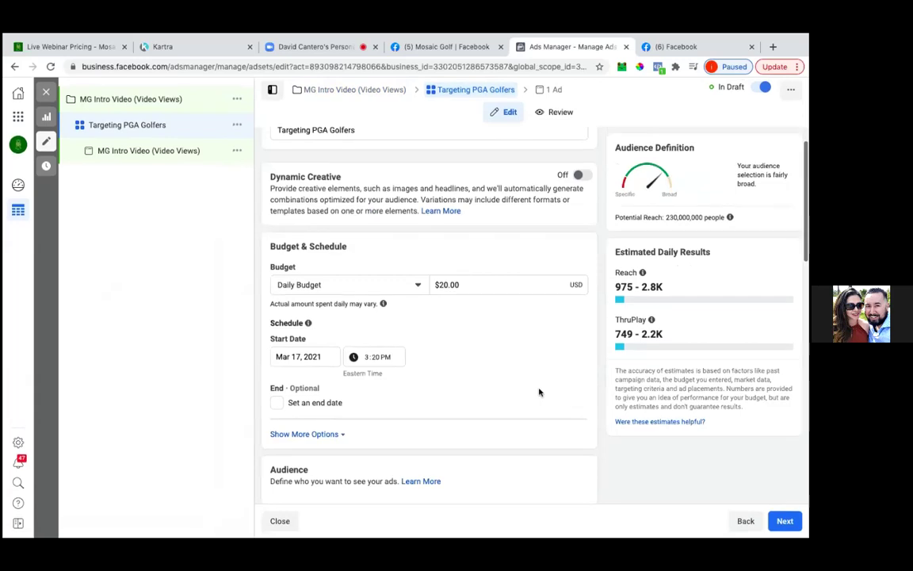
scroll(539, 391, "up", 1)
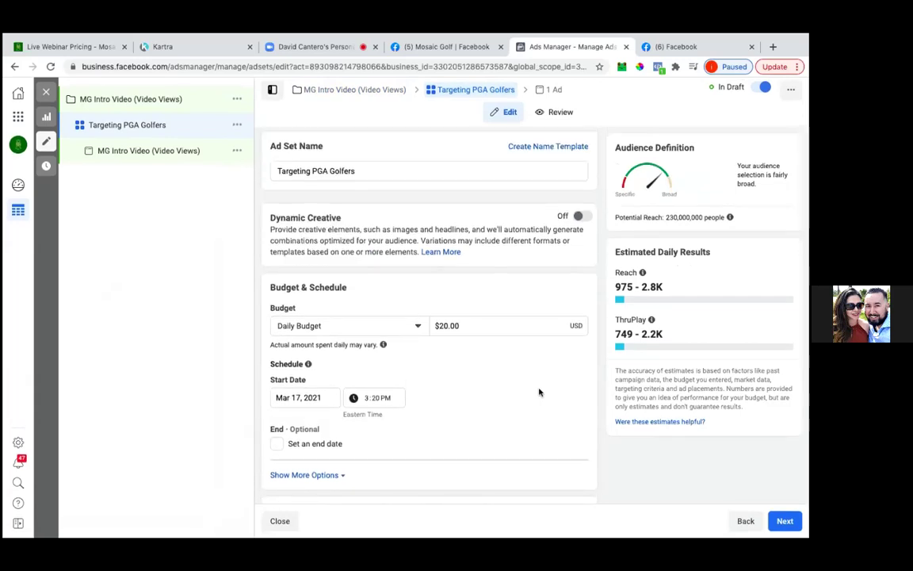
- Try Lifetime Budget as the ad set's budget type and return it to Daily Budget
left_click(417, 326)
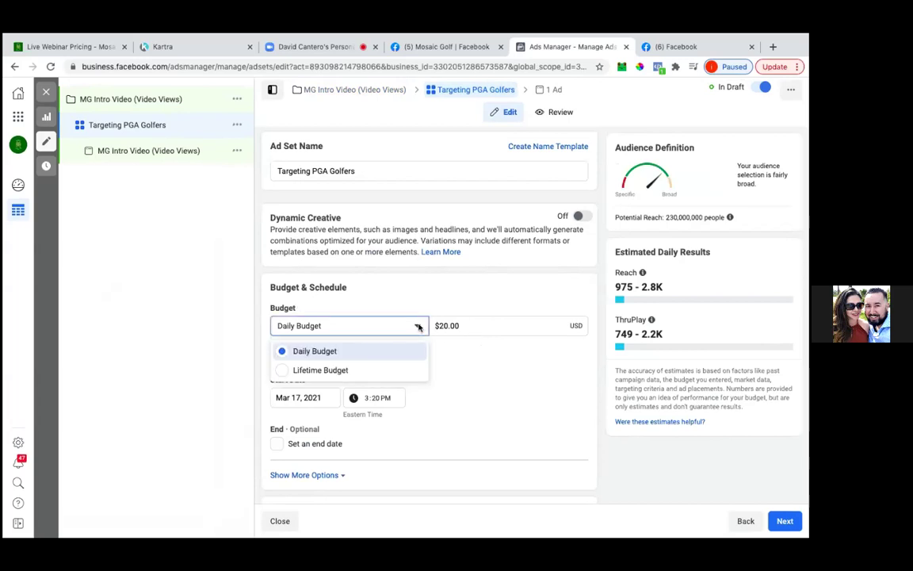
left_click(387, 371)
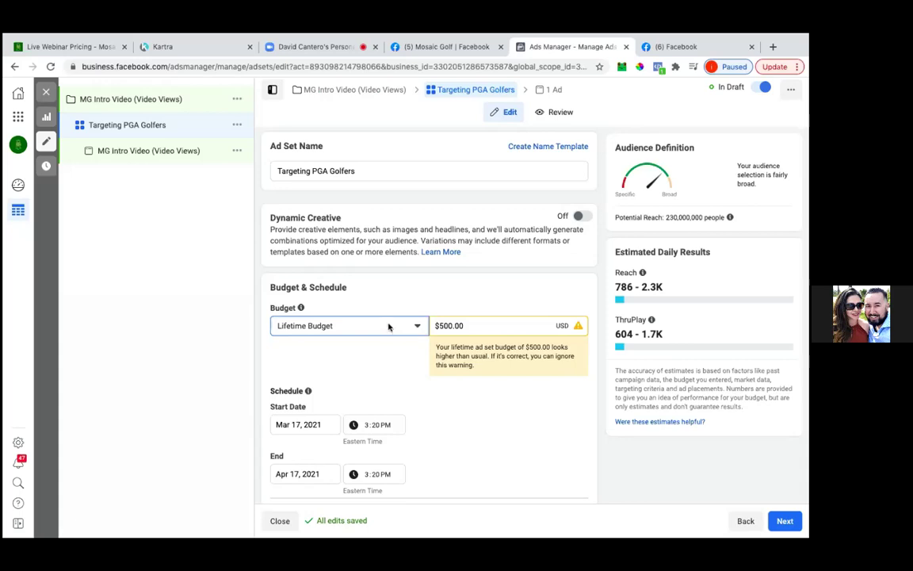
left_click(391, 325)
left_click(359, 352)
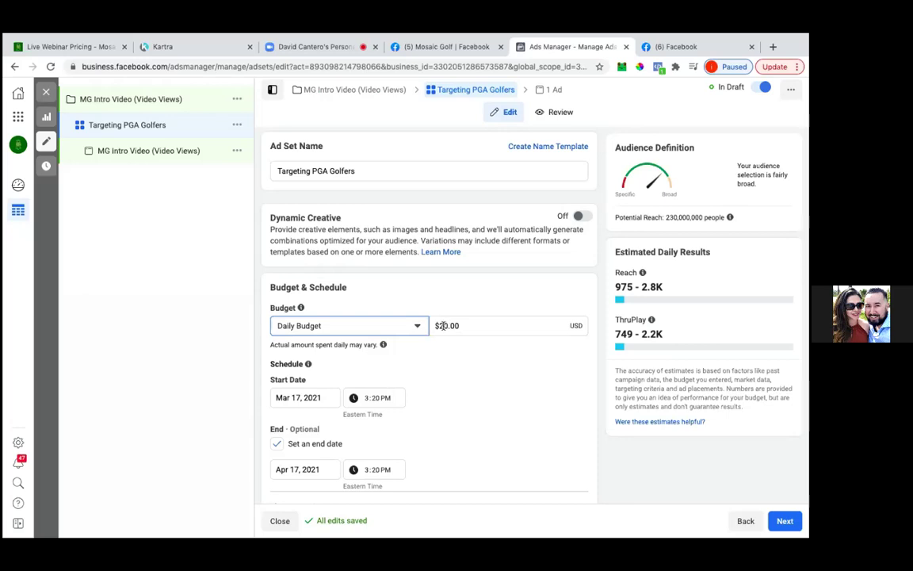
- Set the ad set's daily budget to $3.00
left_click(441, 325)
left_click_drag(440, 325, 448, 325)
type("3")
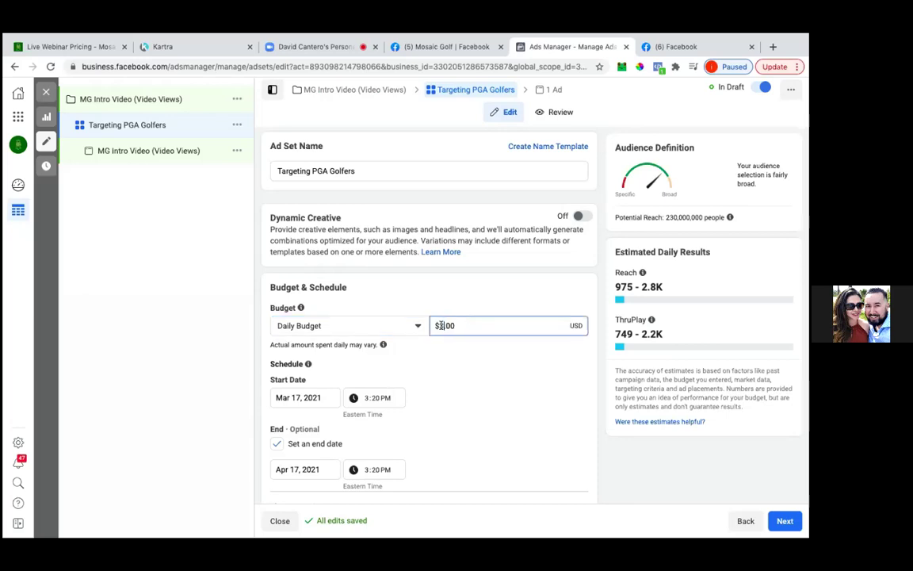
left_click(509, 367)
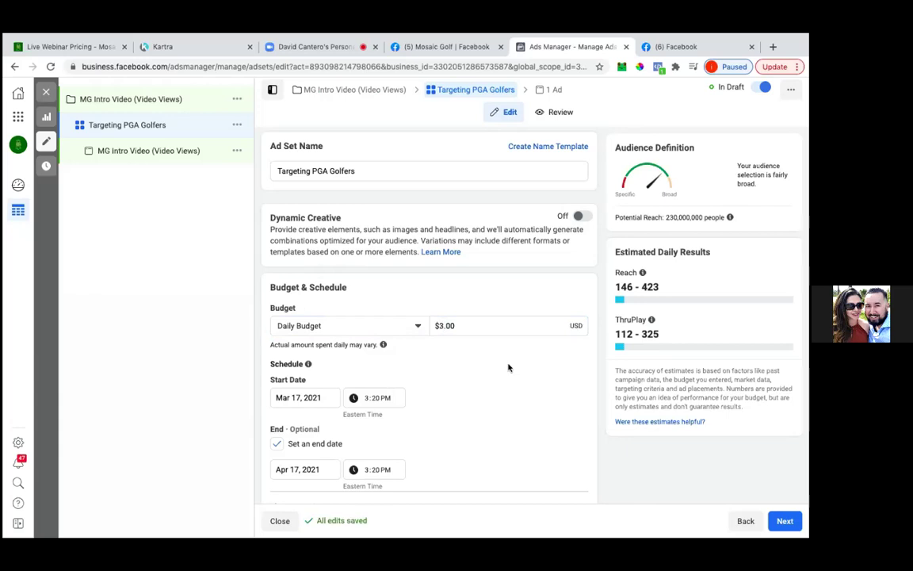
- Remove the ad set's end date and set its start to March 18, 2021 at 6:00 AM
left_click(275, 444)
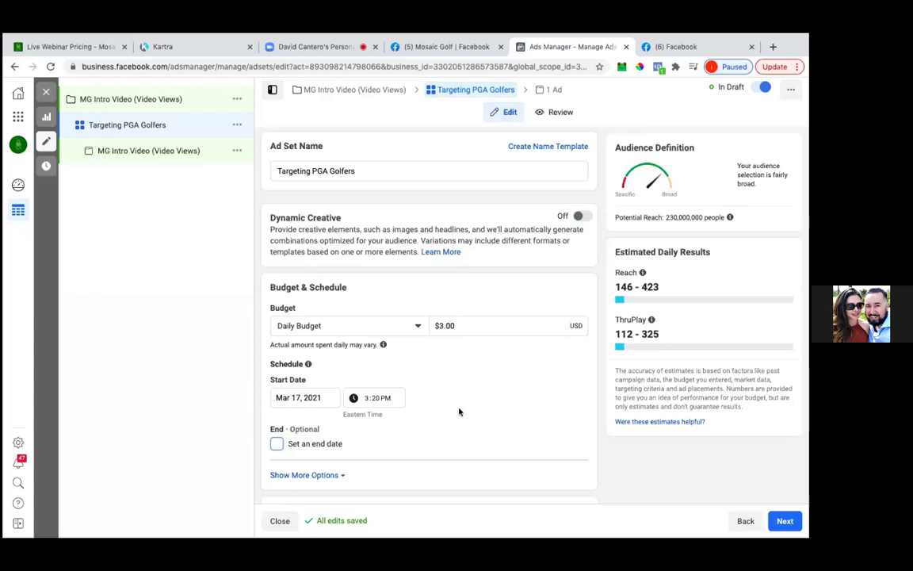
left_click(285, 397)
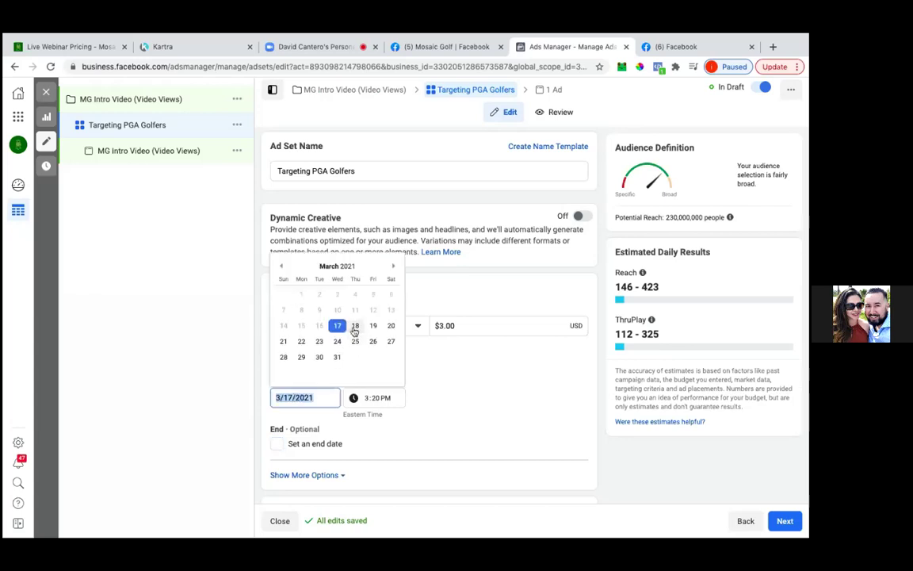
left_click(355, 327)
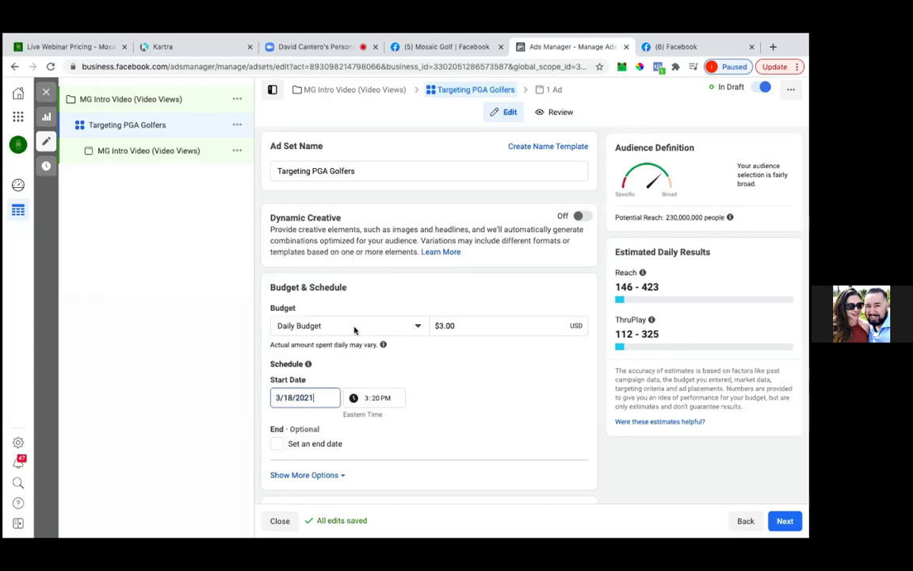
left_click(368, 403)
type("600")
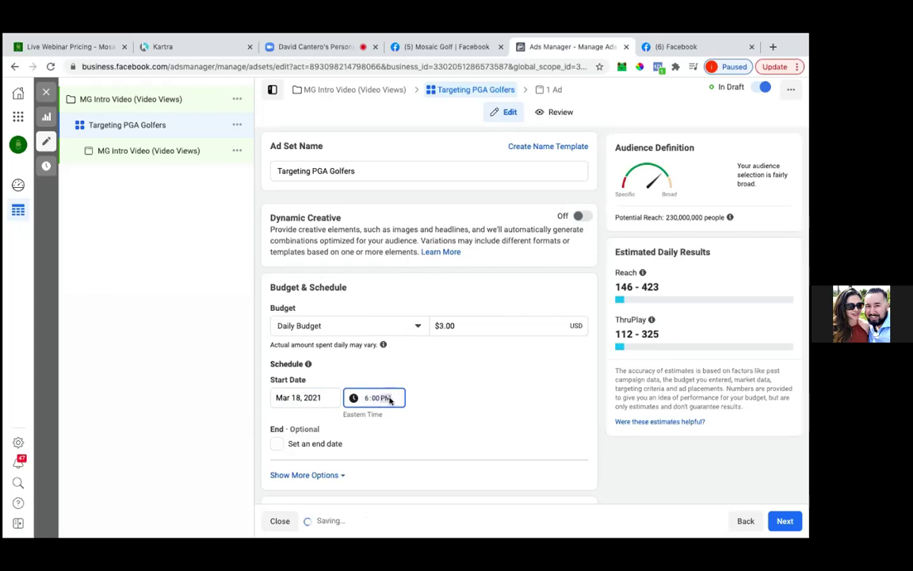
type("a")
left_click(468, 401)
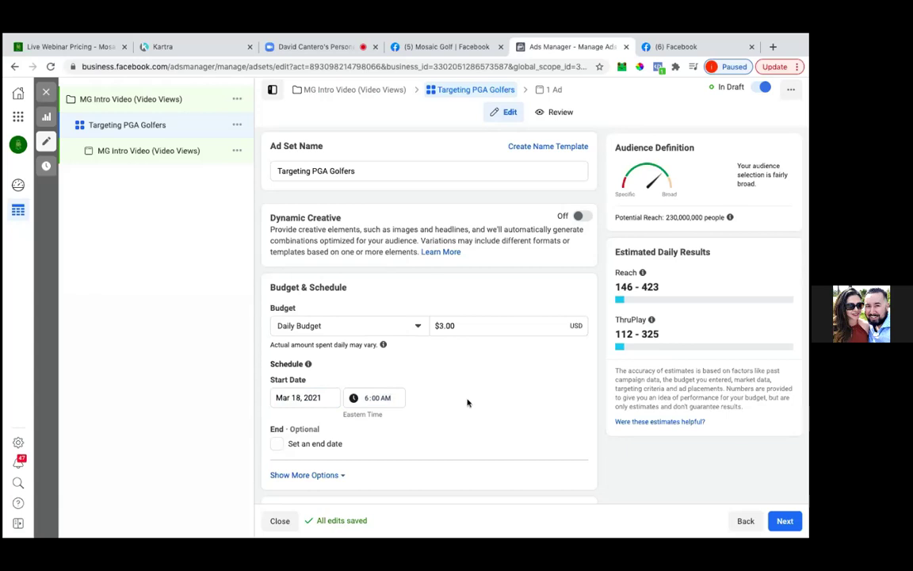
- Examine the ad set's audience settings and the list of existing custom and lookalike audiences
scroll(468, 402, "down", 2)
scroll(468, 402, "down", 1)
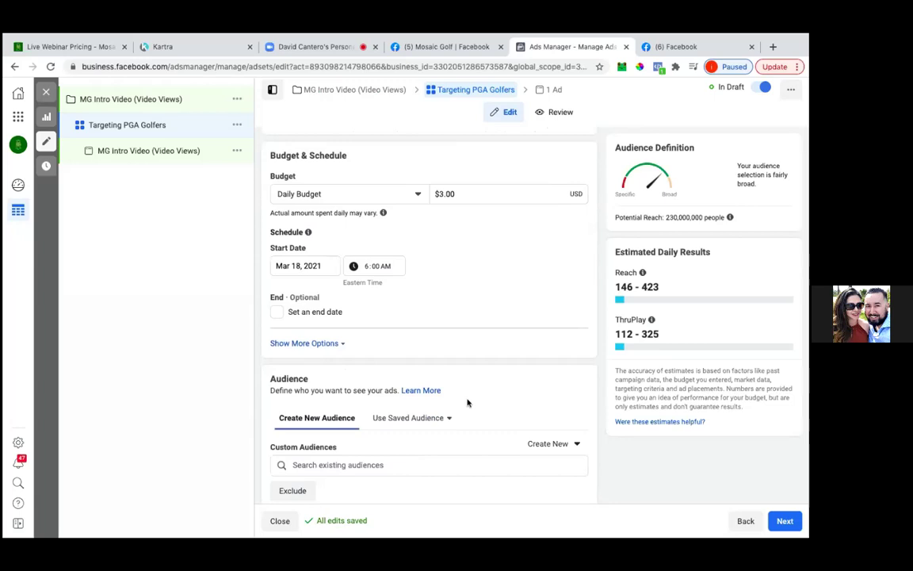
scroll(466, 392, "down", 1)
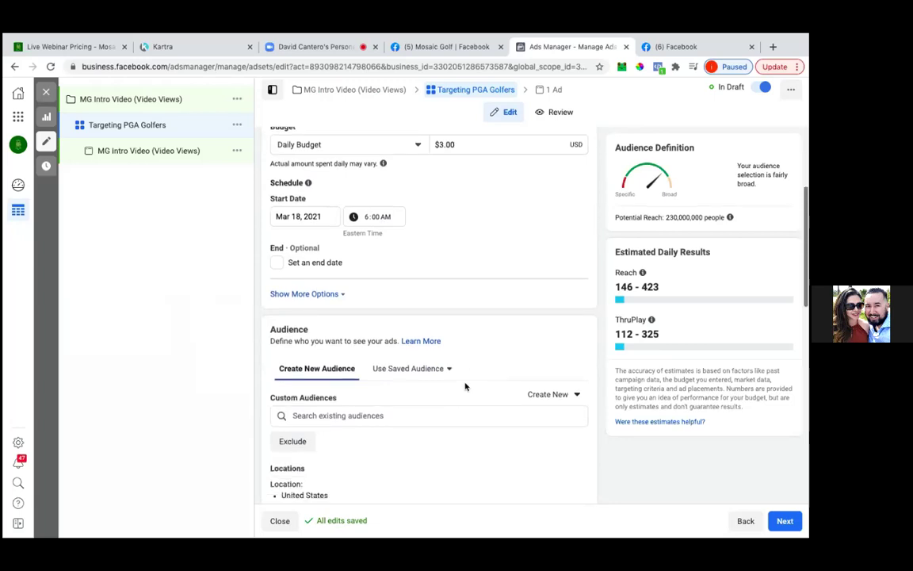
scroll(466, 386, "down", 1)
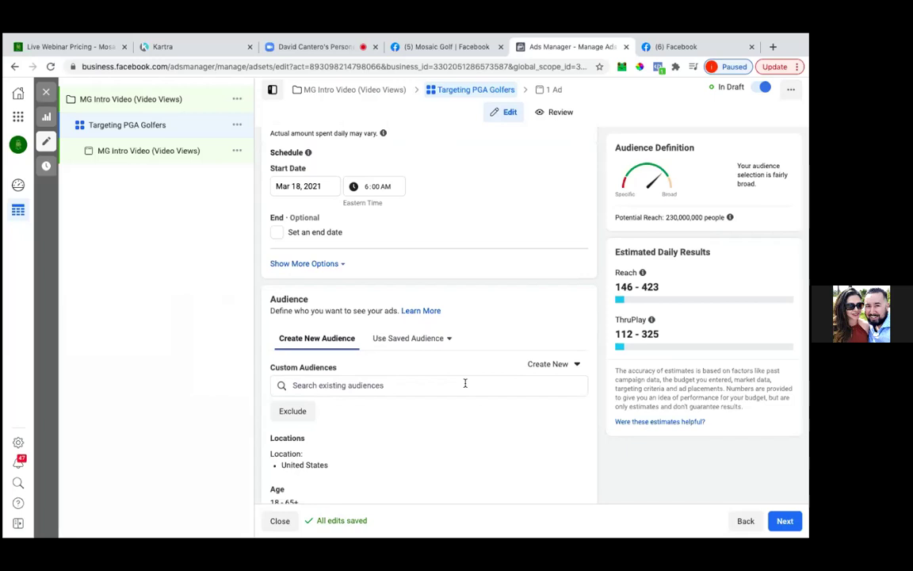
scroll(465, 382, "down", 2)
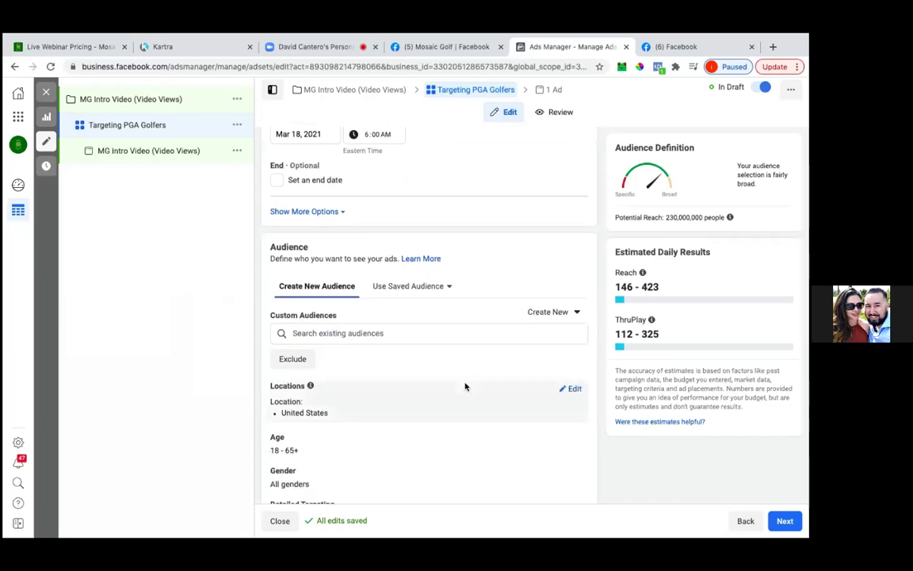
scroll(465, 386, "down", 1)
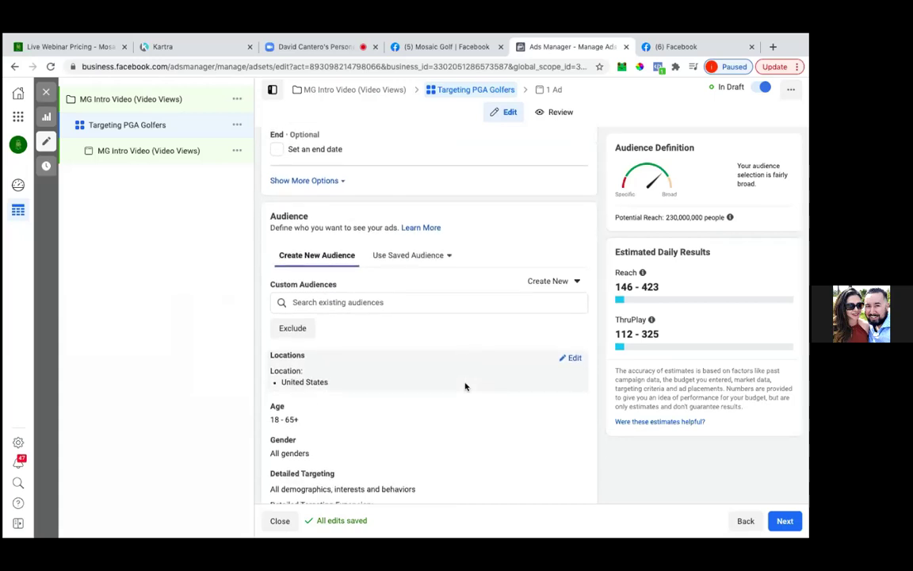
left_click(518, 303)
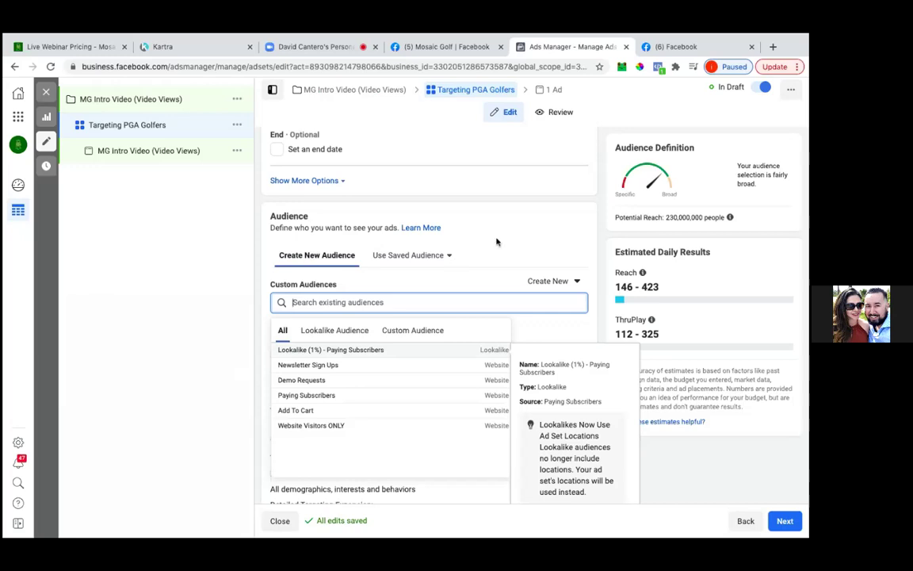
left_click(208, 335)
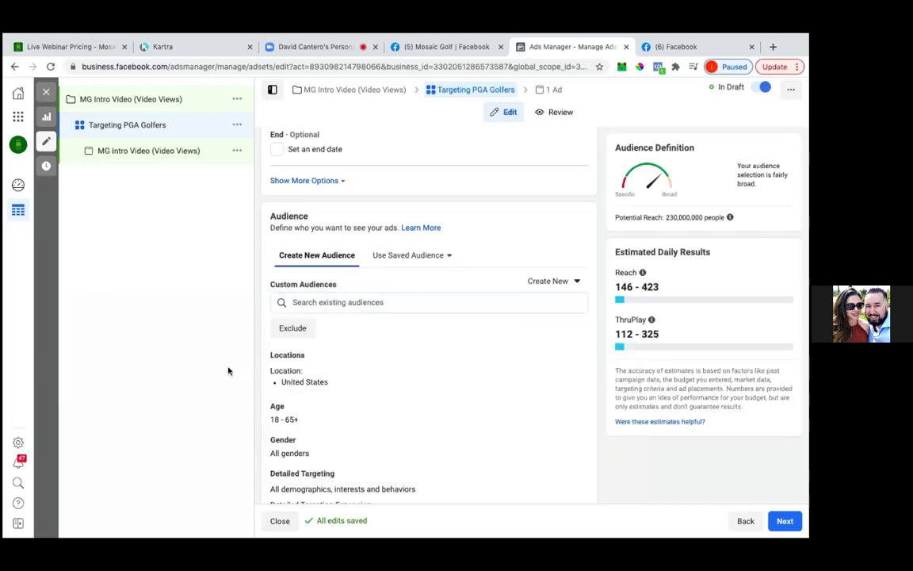
- Add the exclusion field to the ad set's custom audiences and review the remaining audience criteria
left_click(292, 329)
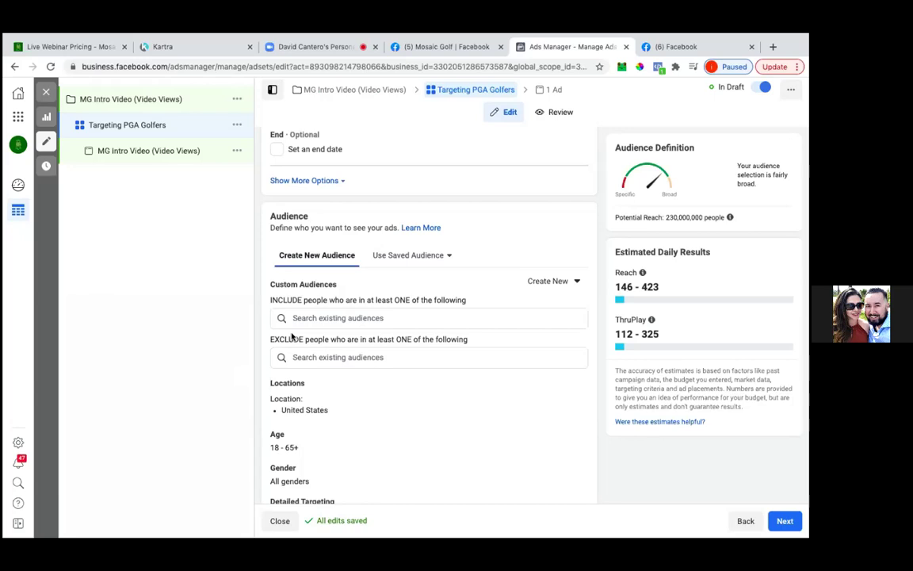
scroll(346, 401, "up", 1)
scroll(346, 404, "down", 3)
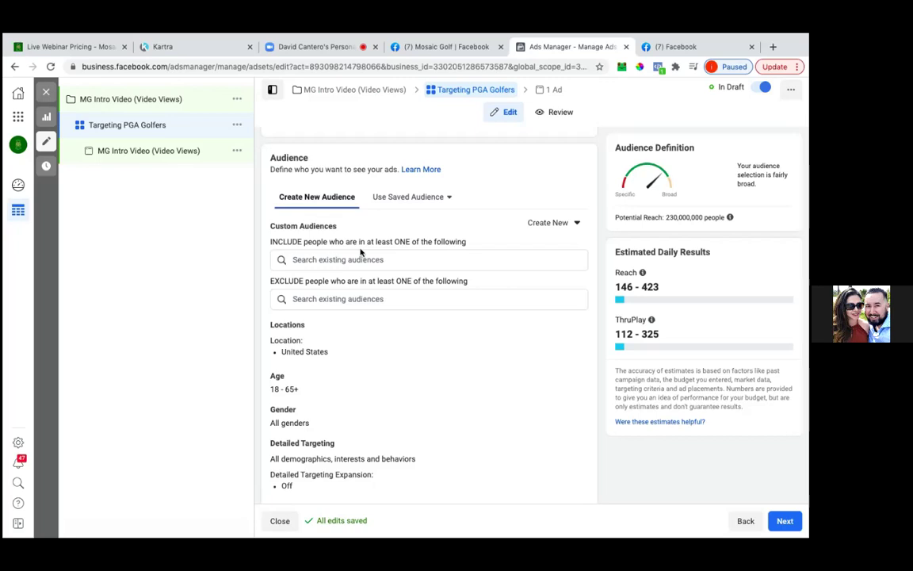
- Remove United States from the ad set's audience locations
scroll(361, 252, "down", 2)
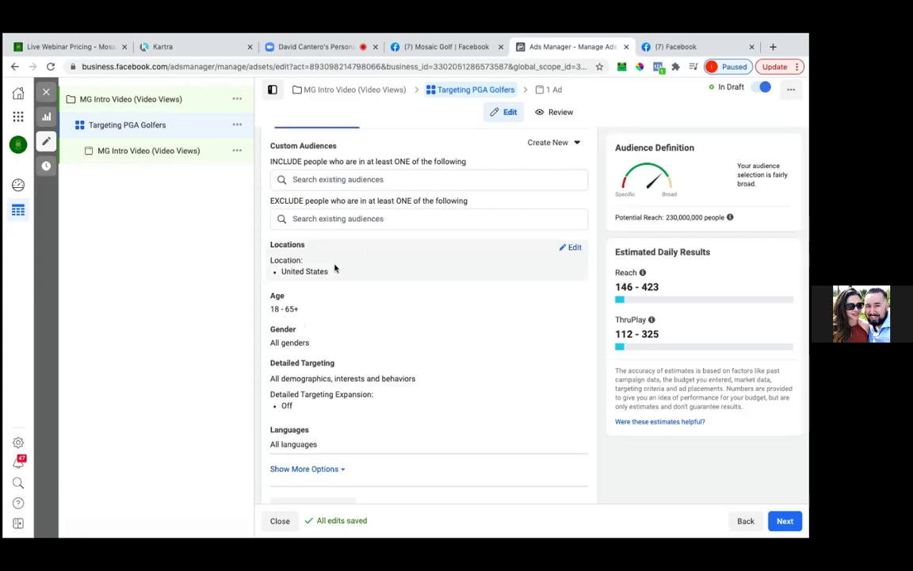
left_click(574, 249)
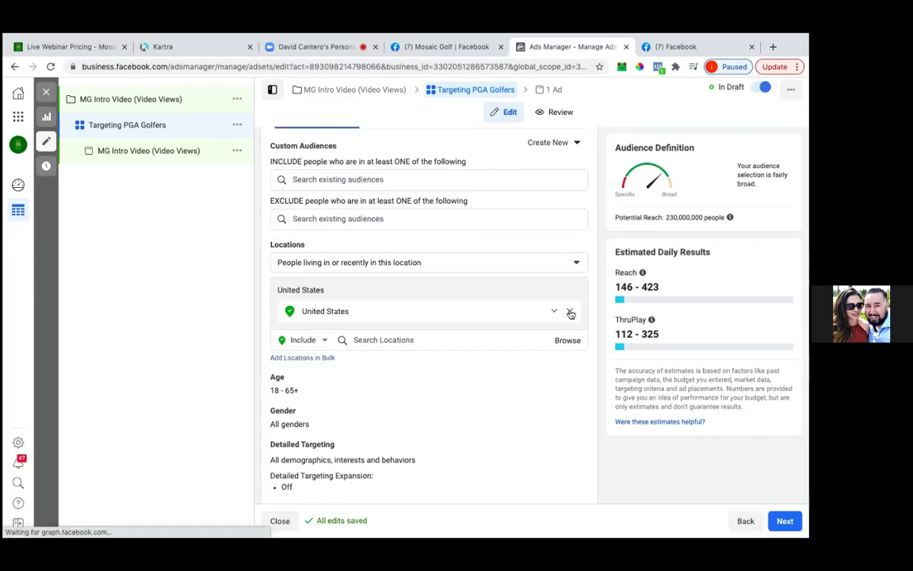
left_click(570, 312)
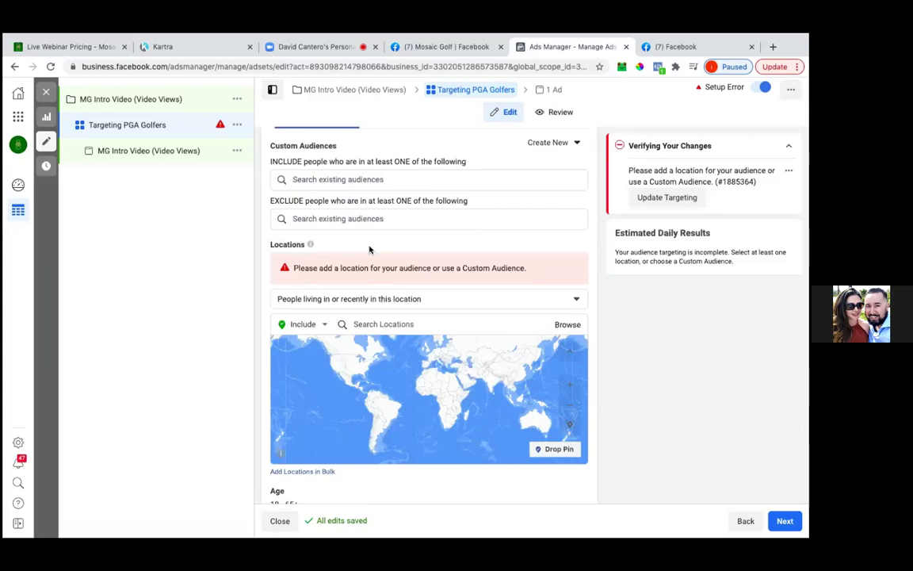
- Add the Worldwide region as the included location for the audience
scroll(362, 297, "down", 3)
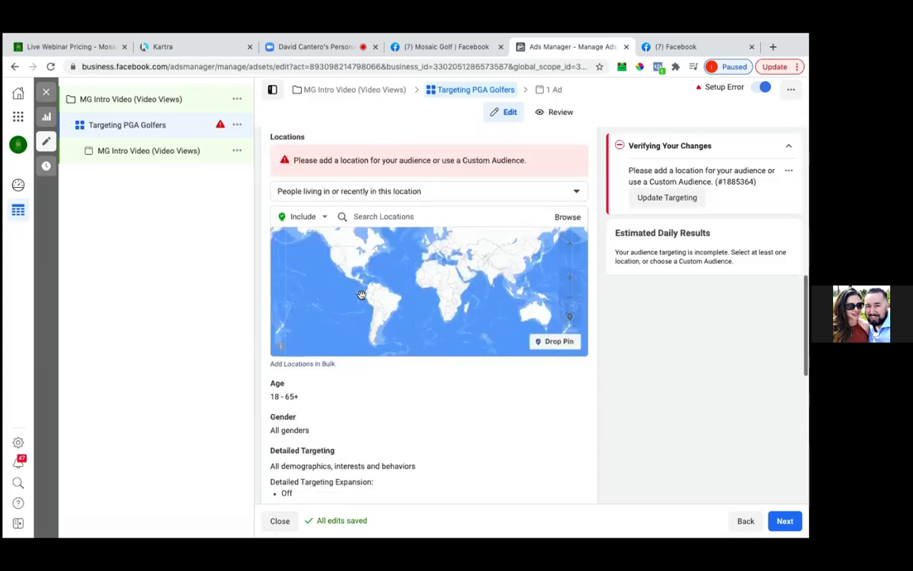
scroll(363, 296, "up", 1)
left_click(380, 227)
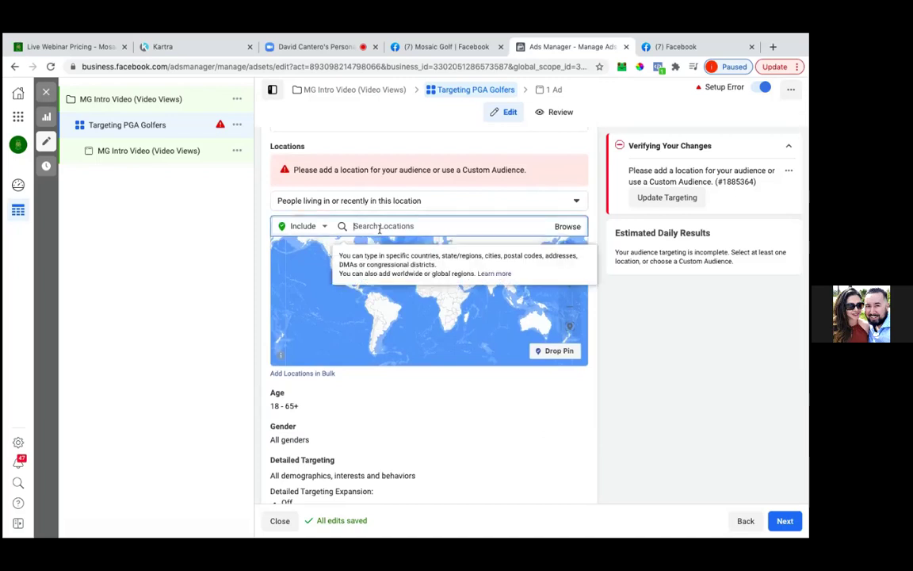
type("worlf")
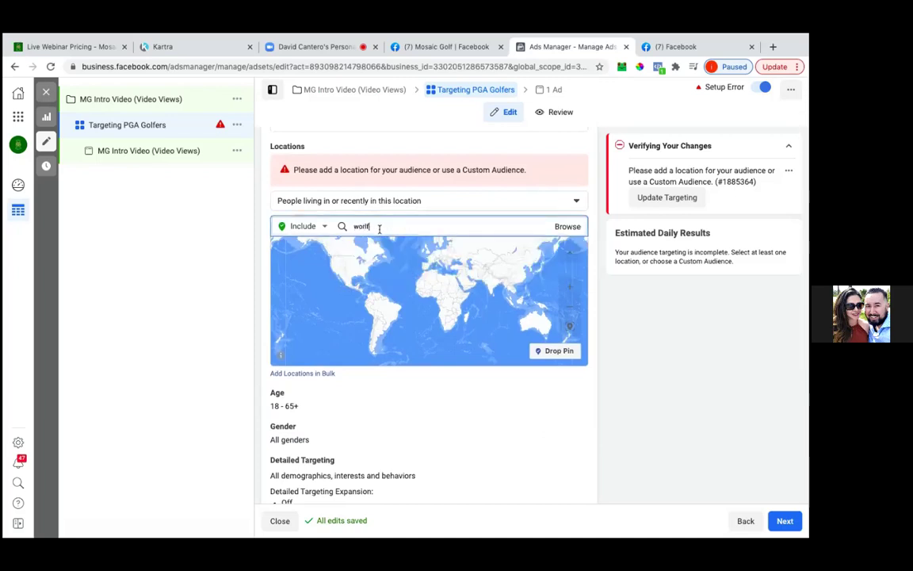
key("BackSpace")
type("dwi")
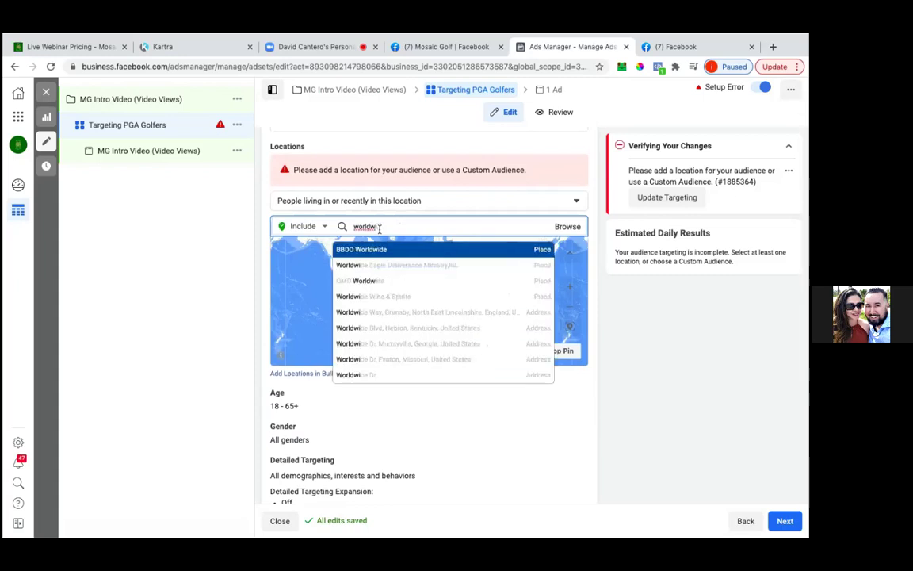
type("de")
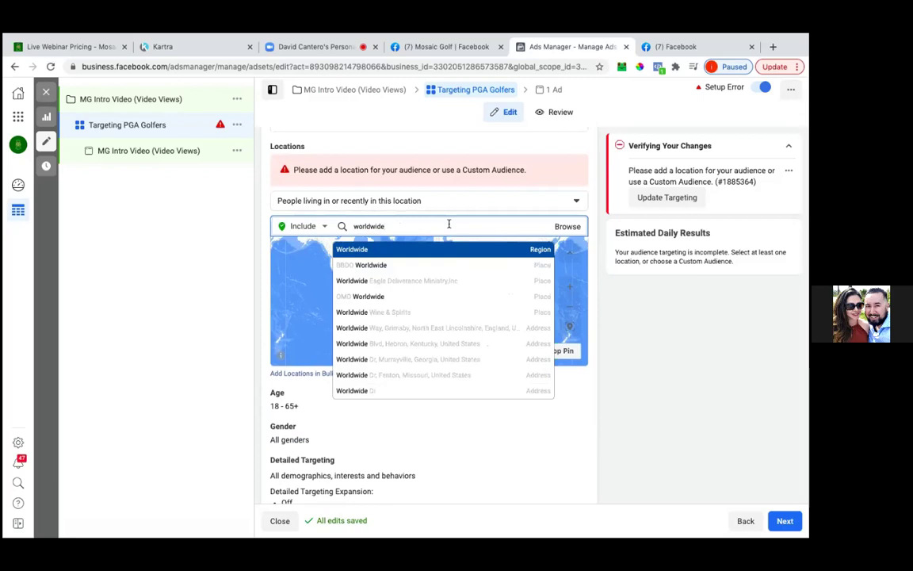
left_click(377, 250)
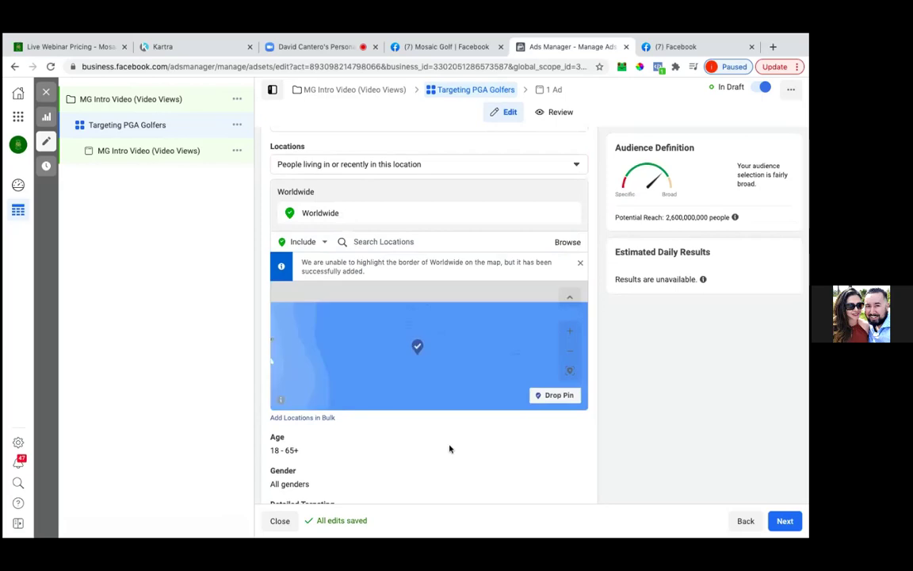
- Open the audience's age range for editing and set the maximum age to 60
scroll(450, 450, "down", 3)
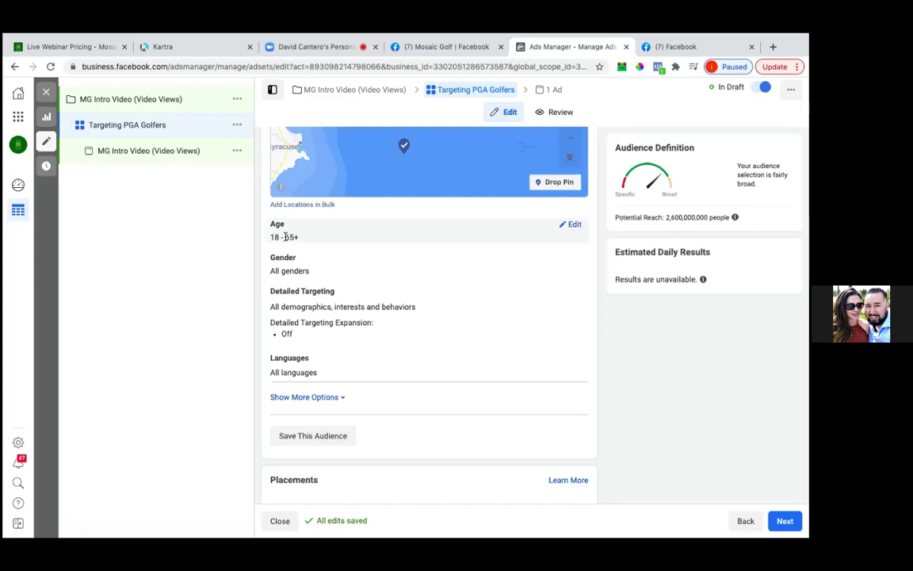
left_click(573, 226)
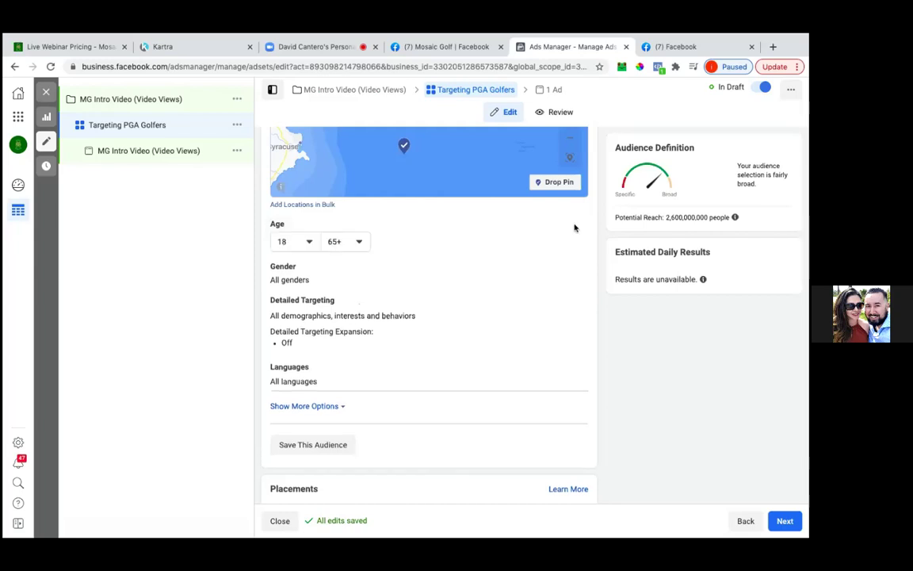
left_click(353, 245)
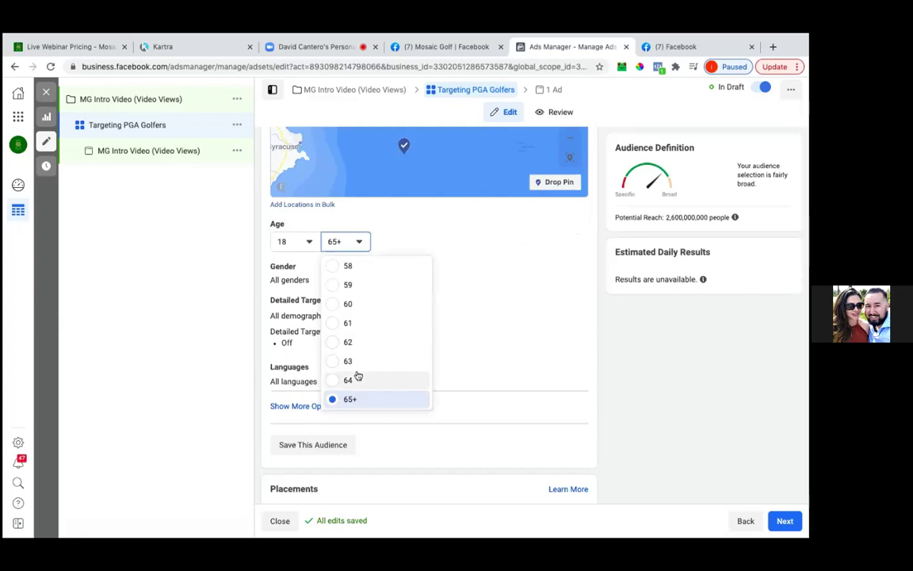
left_click(357, 303)
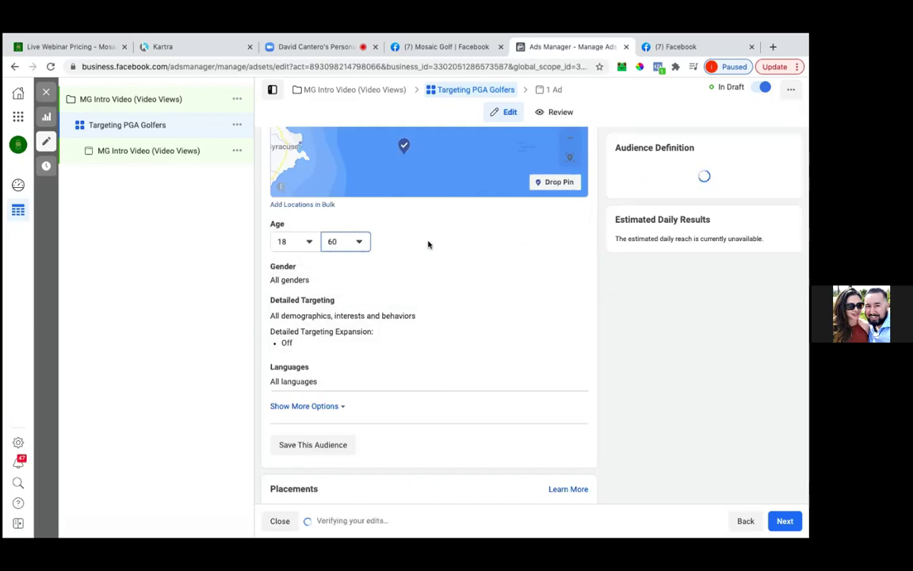
- Set the audience's maximum age to 64
left_click(359, 241)
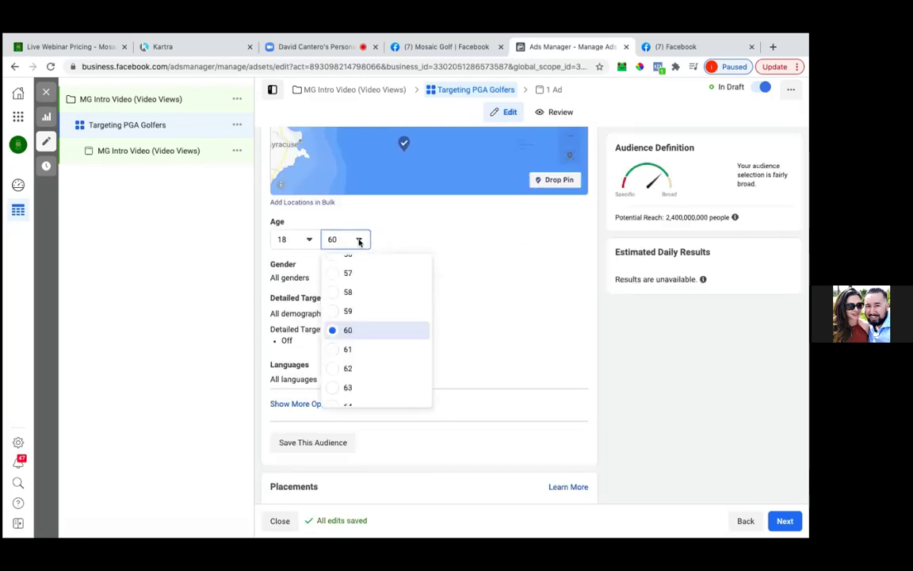
scroll(359, 285, "down", 2)
scroll(358, 285, "up", 3)
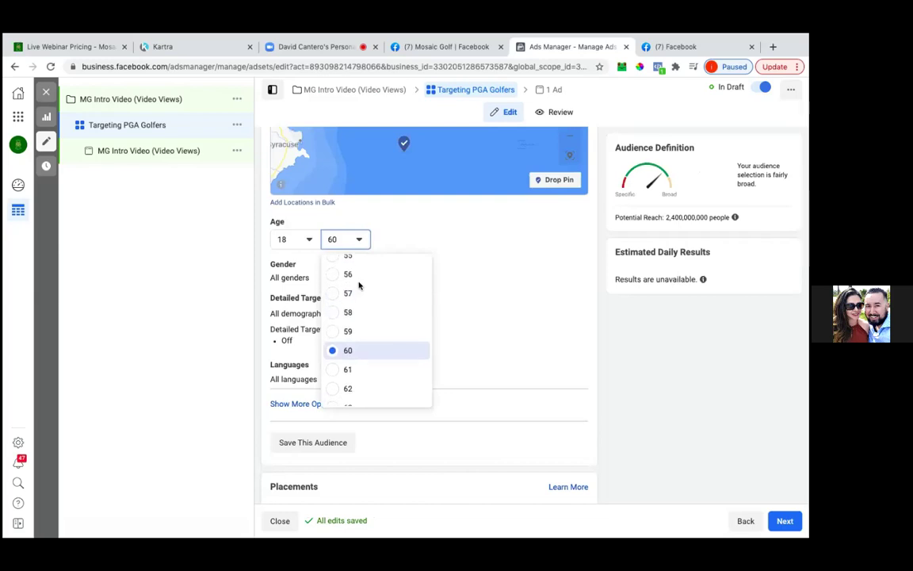
scroll(362, 276, "up", 1)
left_click(433, 230)
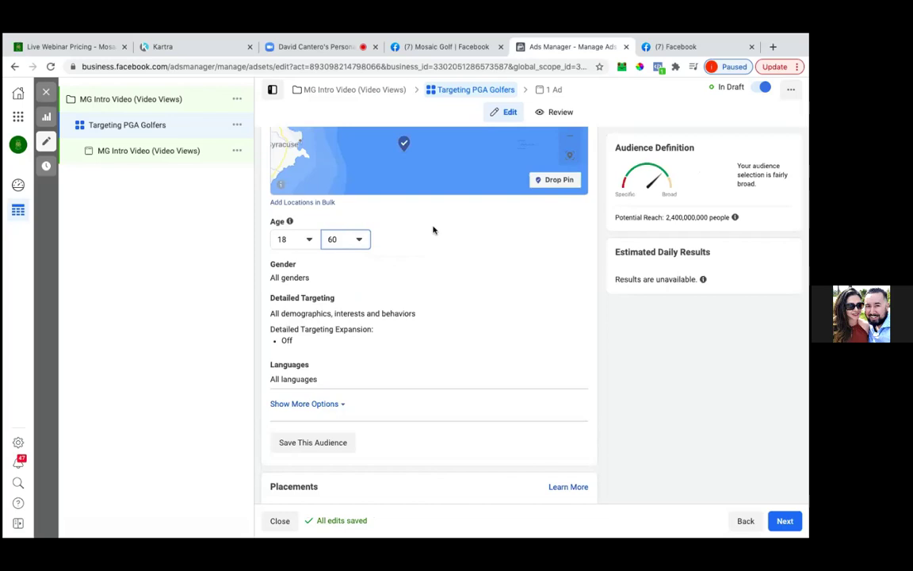
left_click(339, 239)
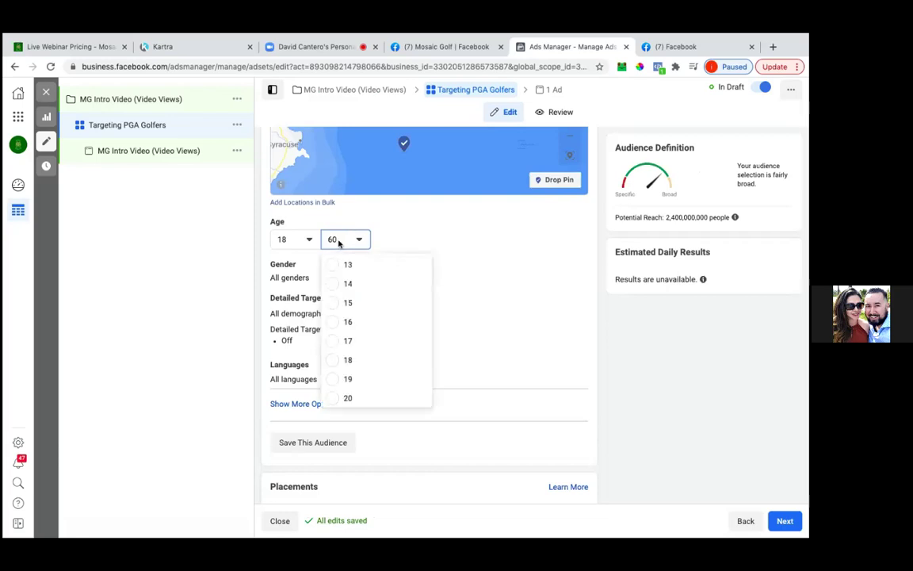
scroll(353, 349, "down", 1)
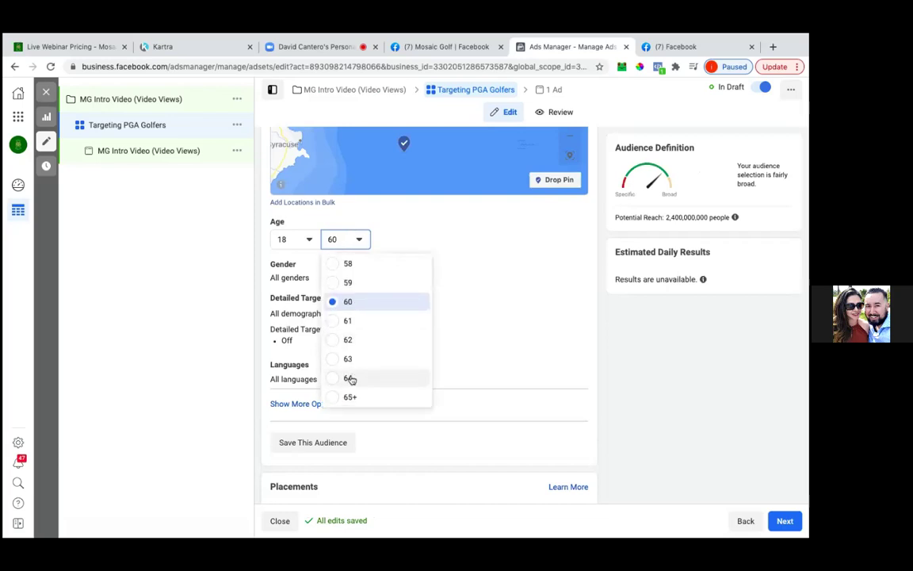
left_click(350, 378)
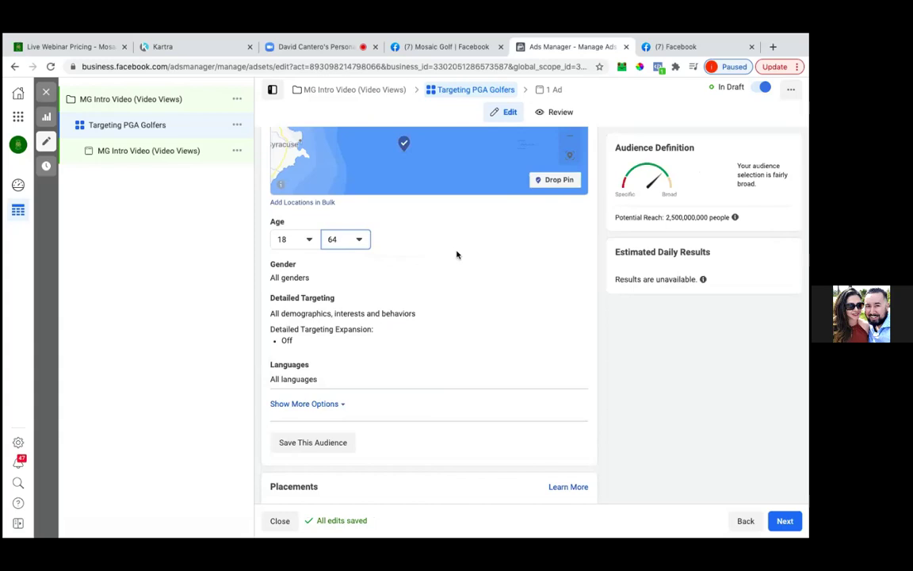
- Open the detailed targeting for editing and include the Golf interest from Sports and outdoors
scroll(457, 259, "up", 1)
scroll(457, 260, "down", 2)
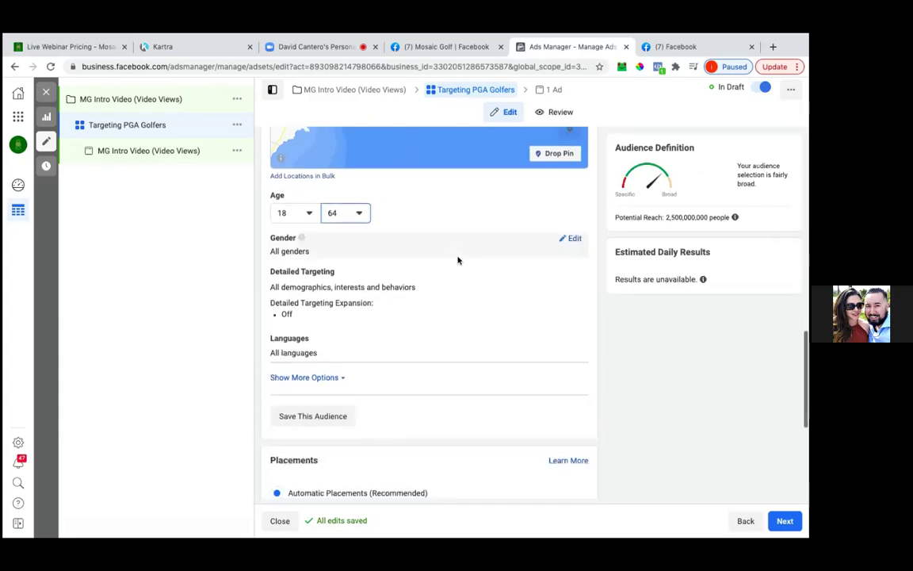
scroll(458, 259, "down", 2)
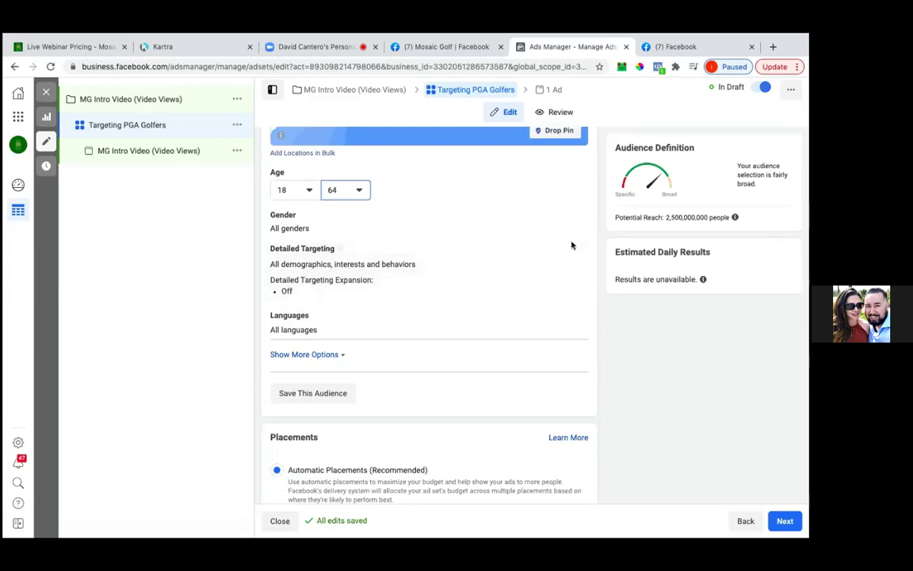
left_click(572, 251)
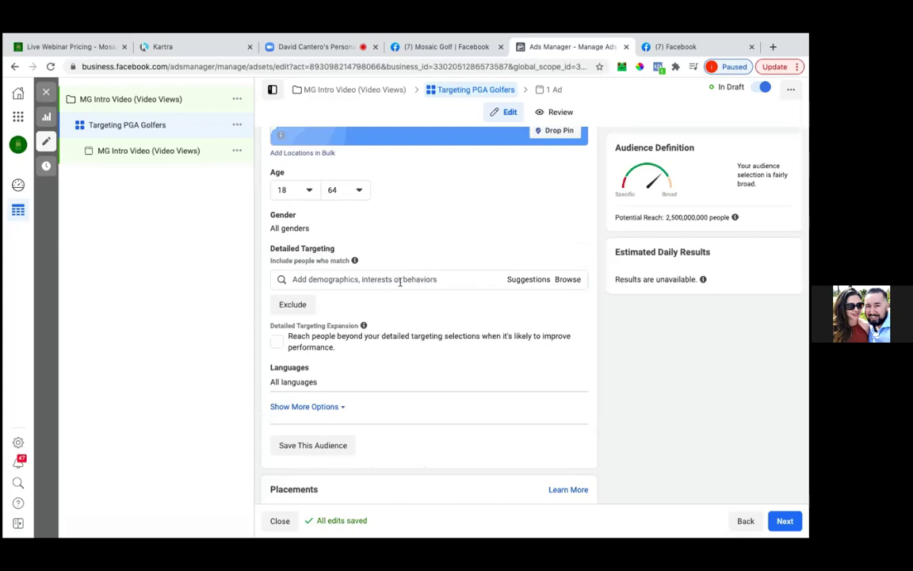
left_click(401, 282)
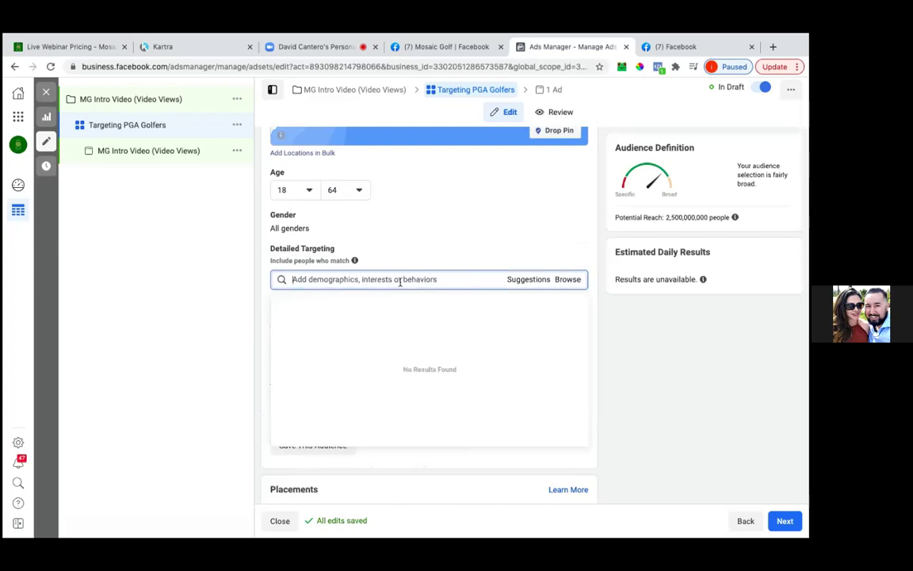
type("golf")
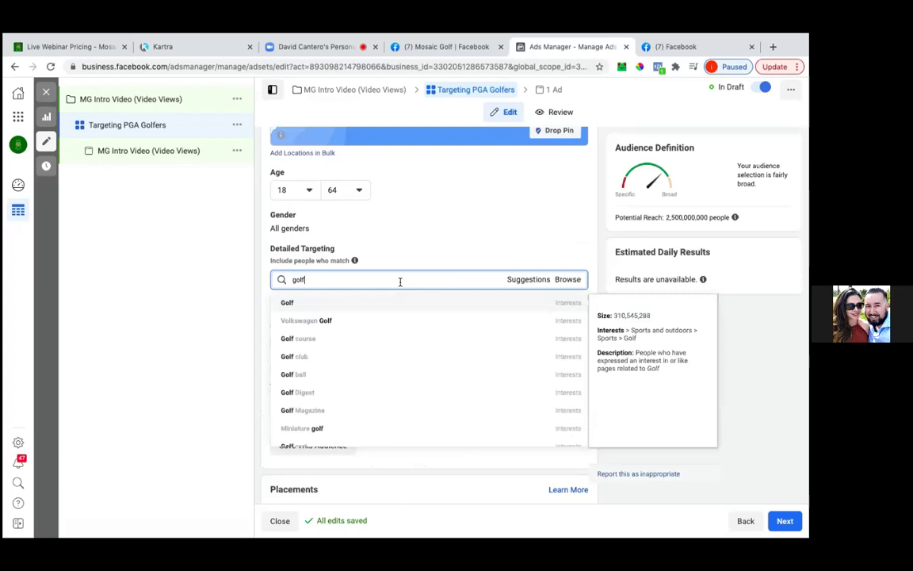
left_click(346, 304)
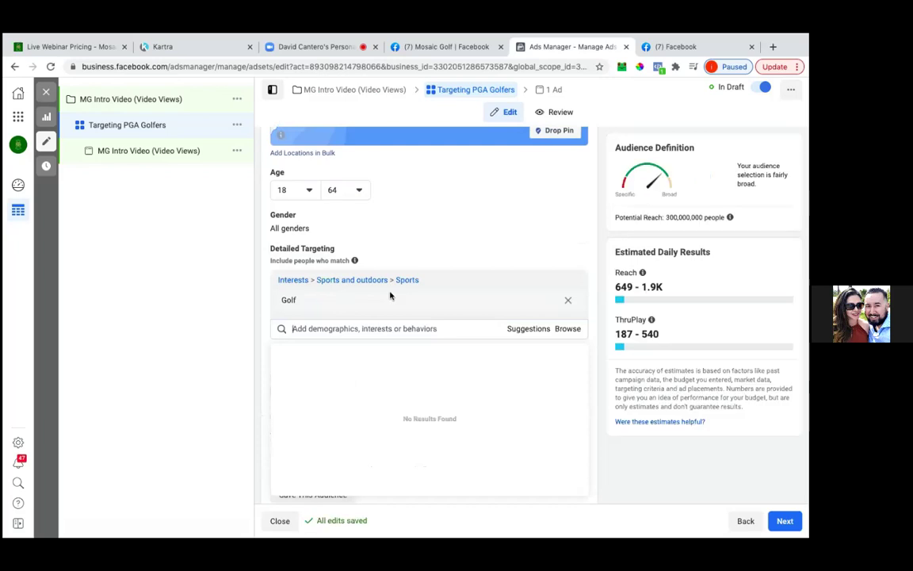
- Add the suggested interests Tiger Woods and PGA Tour to the detailed targeting
left_click(526, 330)
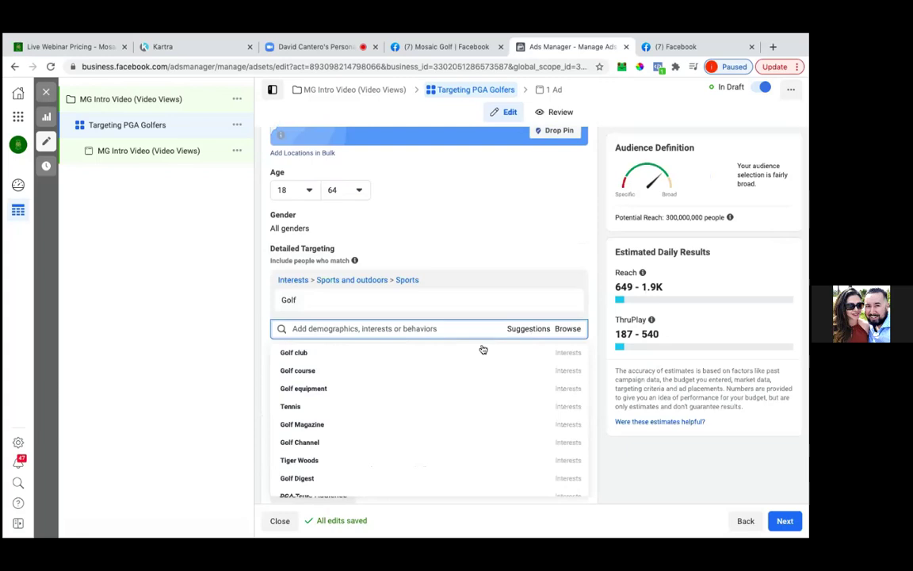
left_click(349, 464)
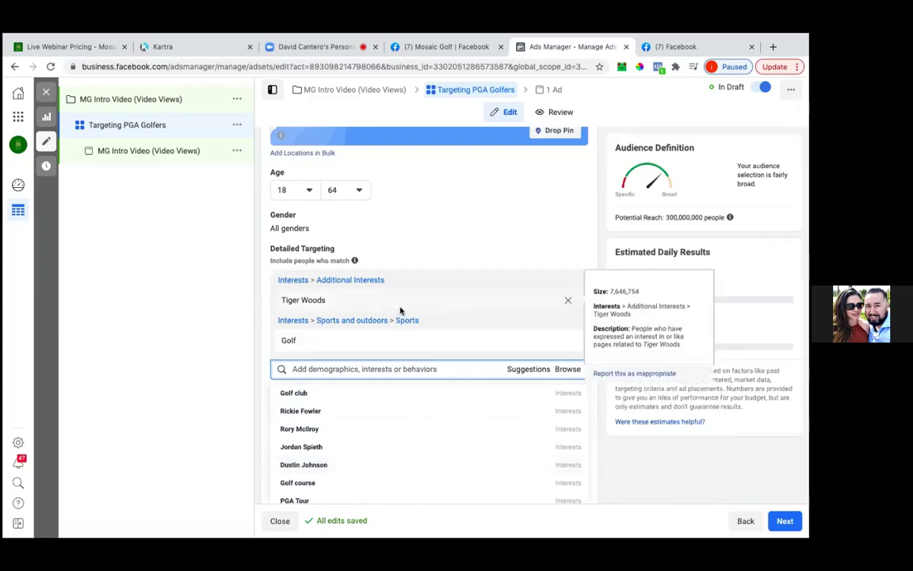
mouse_move(359, 412)
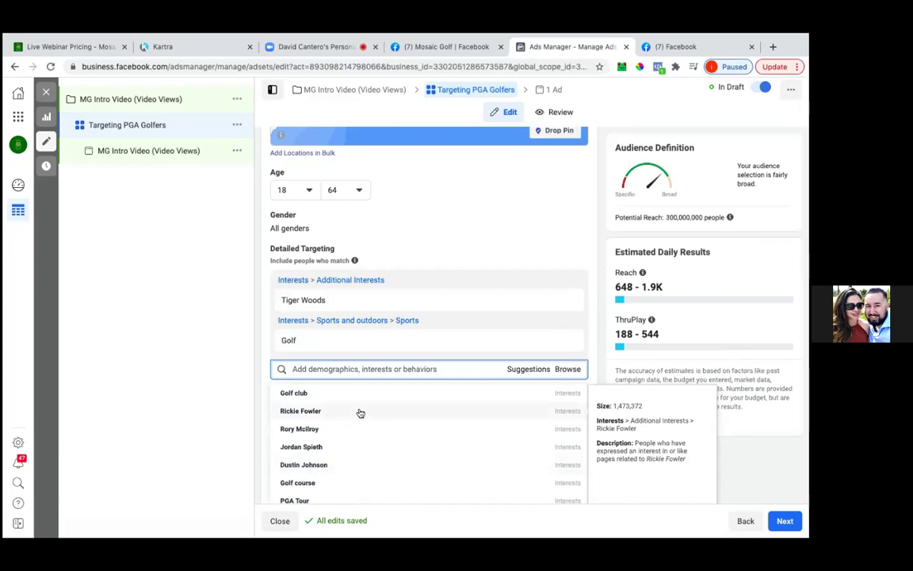
scroll(359, 413, "down", 2)
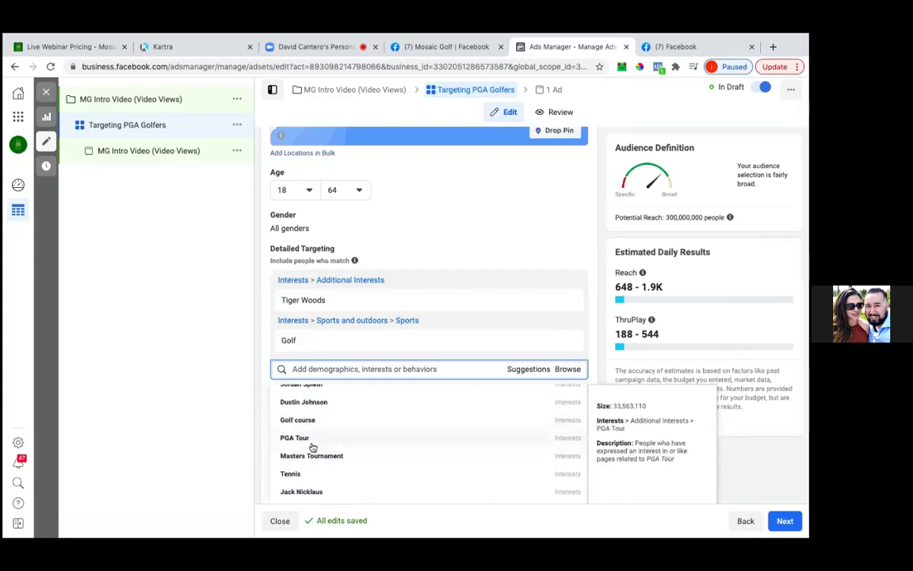
left_click(312, 446)
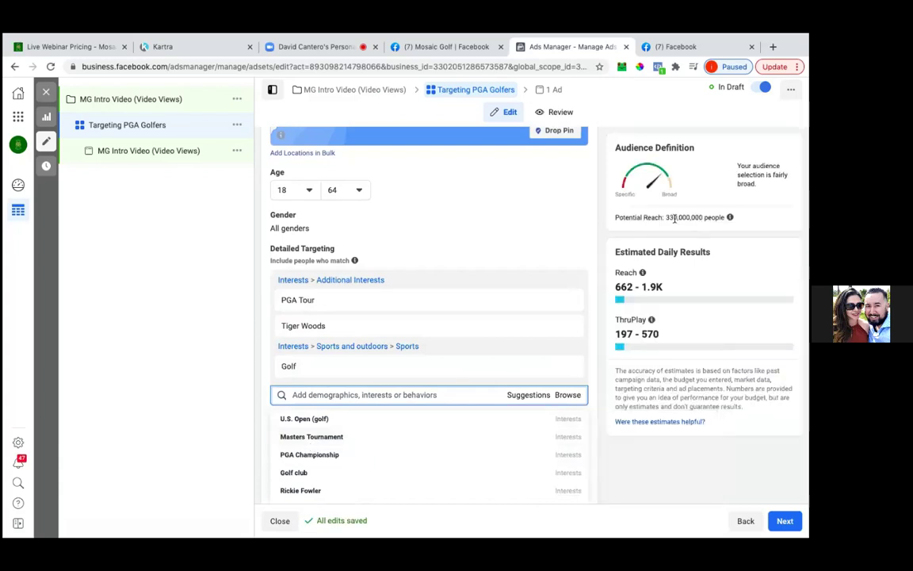
- Try adding the suggested Golf Channel interest, remove it again, and look through the other suggestions
scroll(368, 440, "down", 2)
scroll(369, 443, "down", 5)
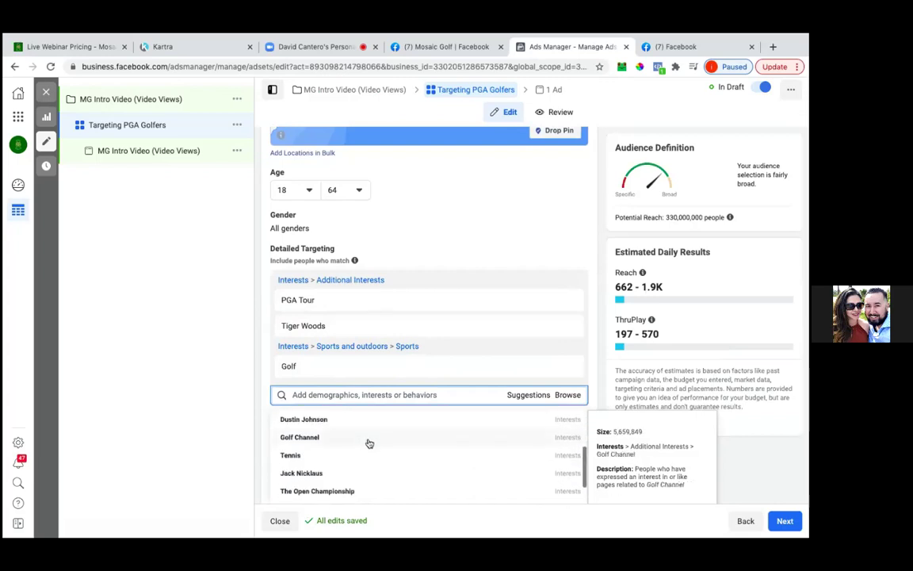
scroll(369, 443, "up", 1)
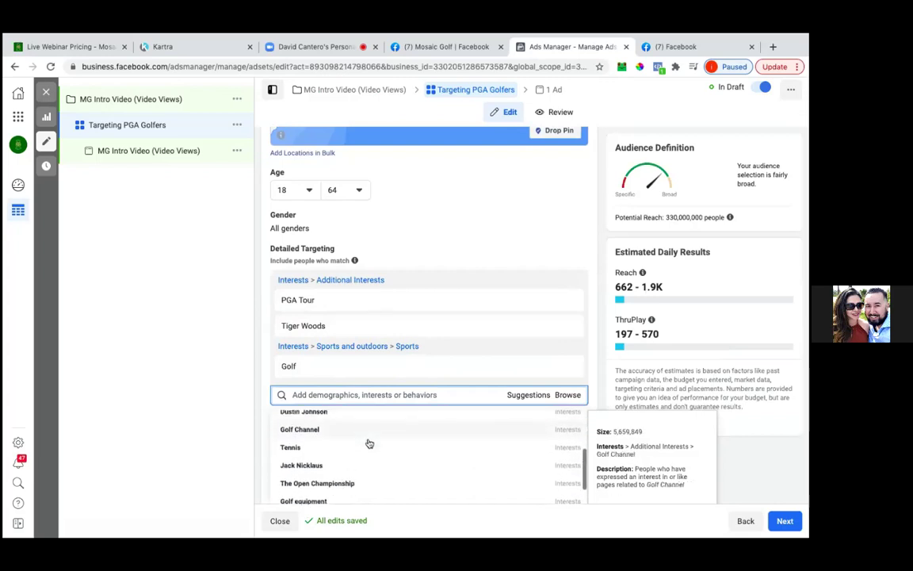
left_click(300, 429)
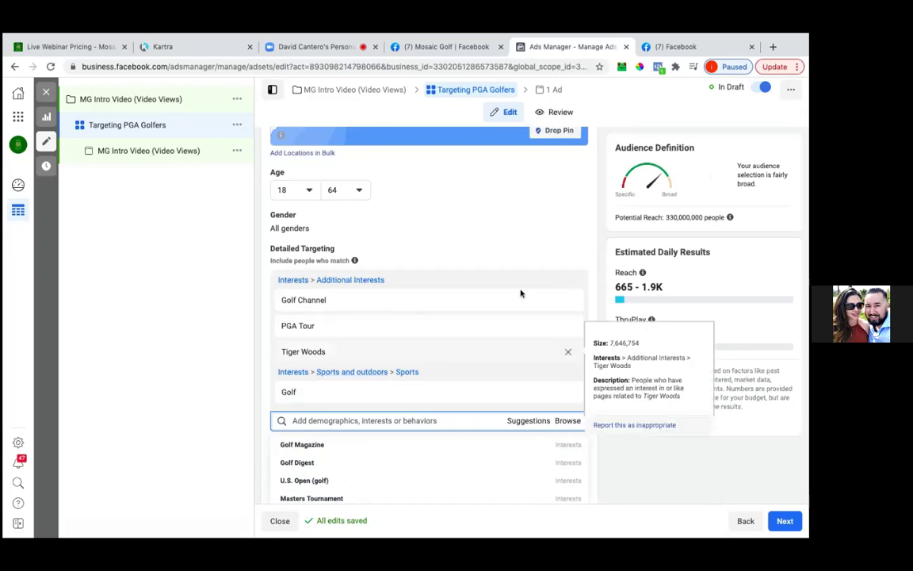
left_click(568, 301)
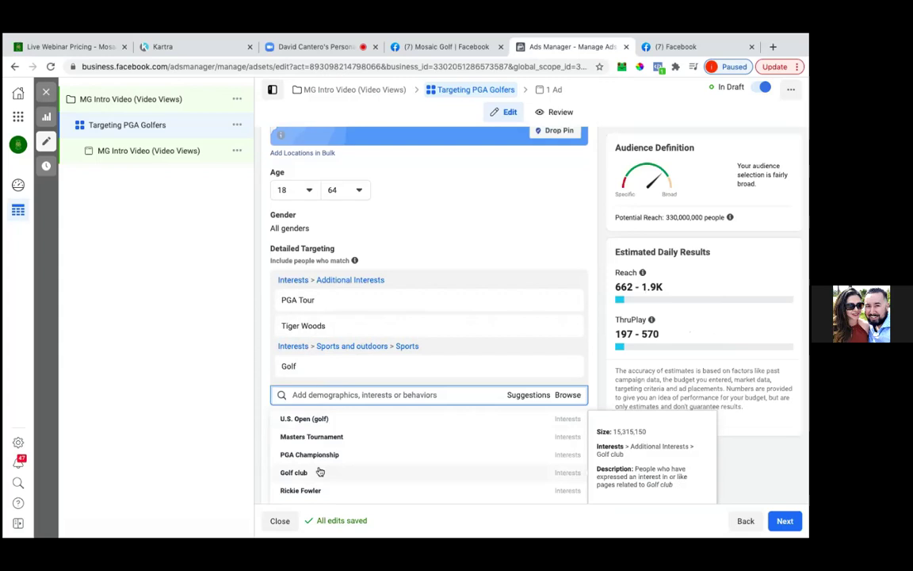
scroll(319, 472, "down", 5)
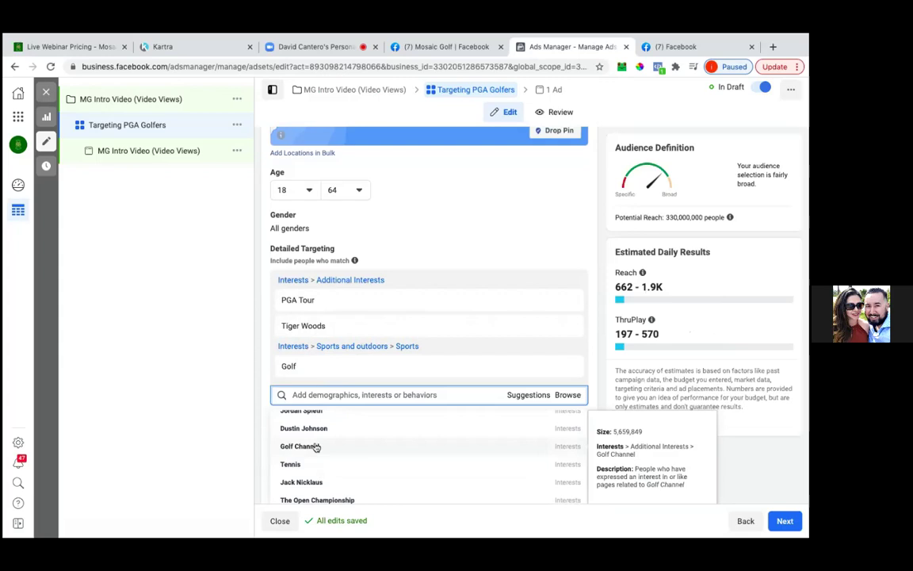
- Check the audience size details of the selected Tiger Woods, PGA Tour and Golf interests, and close the suggestions list
mouse_move(287, 321)
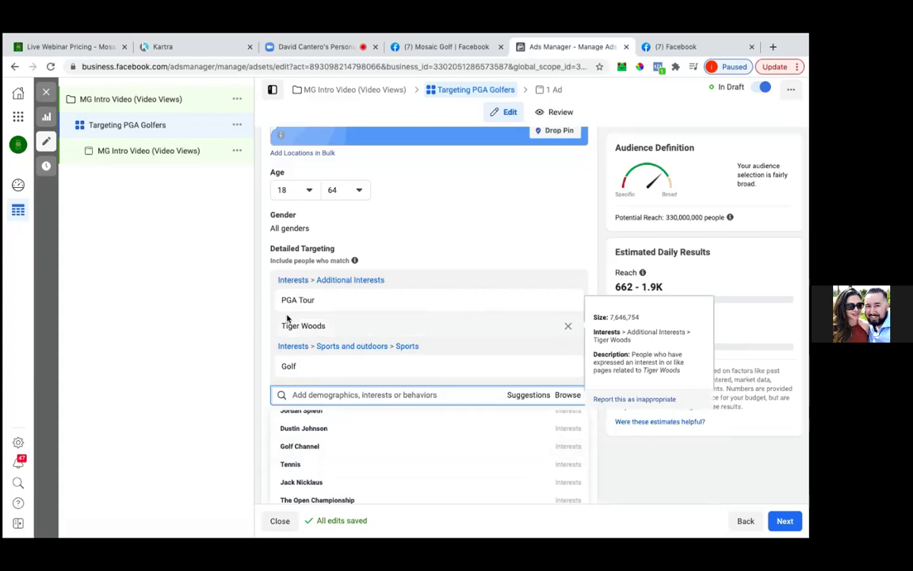
mouse_move(308, 300)
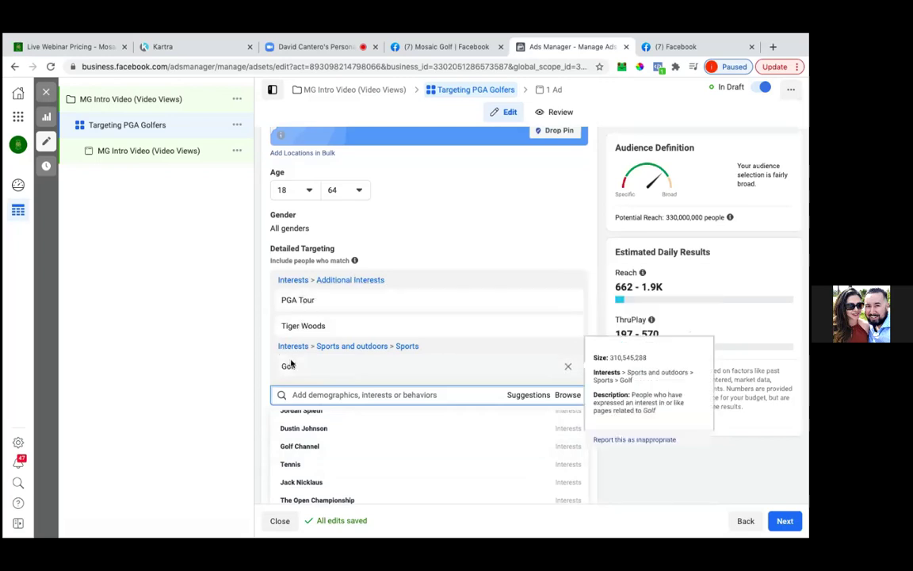
mouse_move(296, 360)
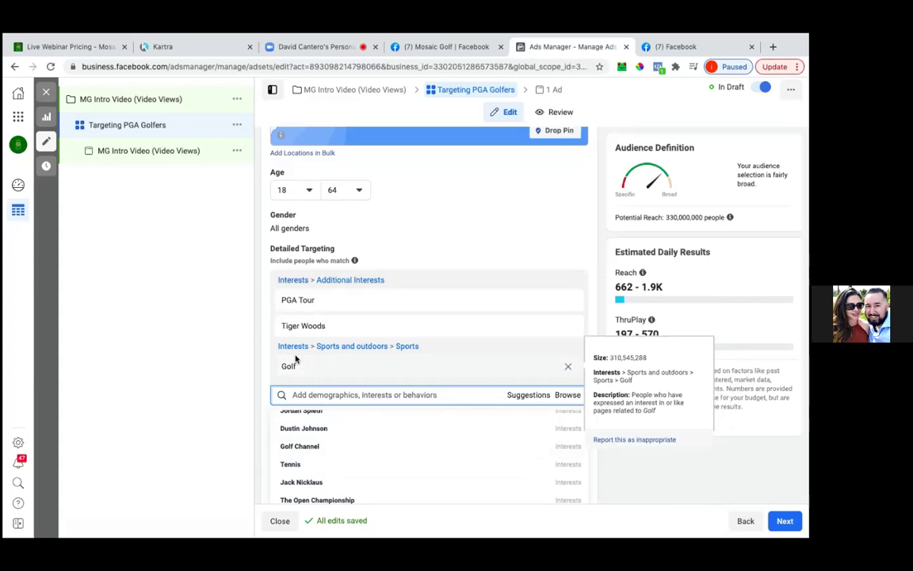
left_click(242, 299)
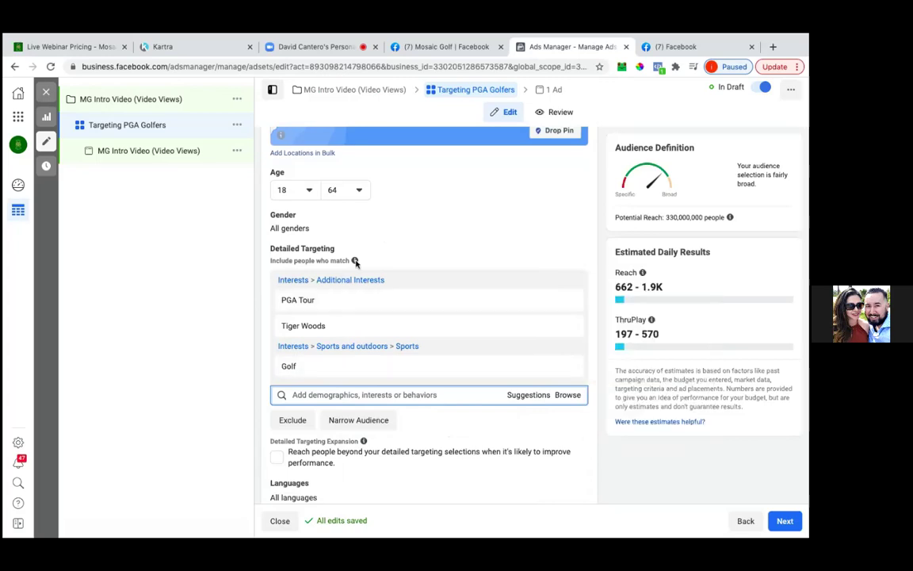
- Restrict the audience's language to English (All)
mouse_move(354, 261)
scroll(448, 373, "up", 1)
scroll(447, 370, "down", 2)
scroll(447, 370, "down", 3)
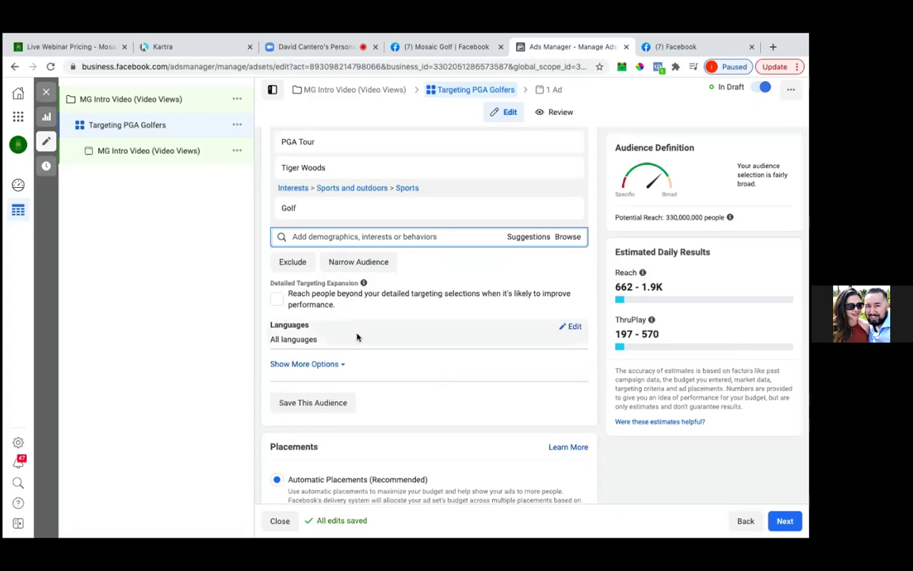
scroll(357, 336, "down", 1)
scroll(357, 336, "up", 1)
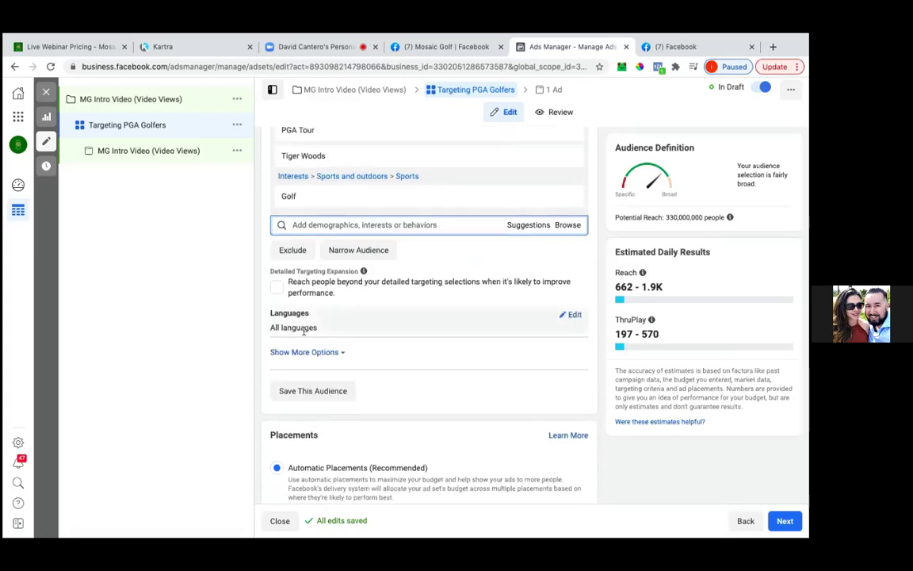
left_click(574, 318)
left_click(422, 329)
type("english")
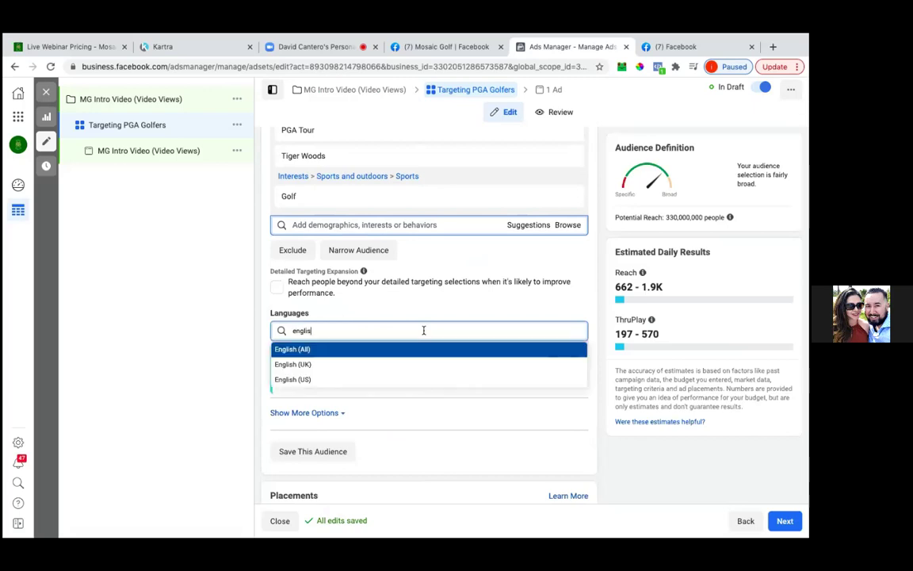
left_click(340, 352)
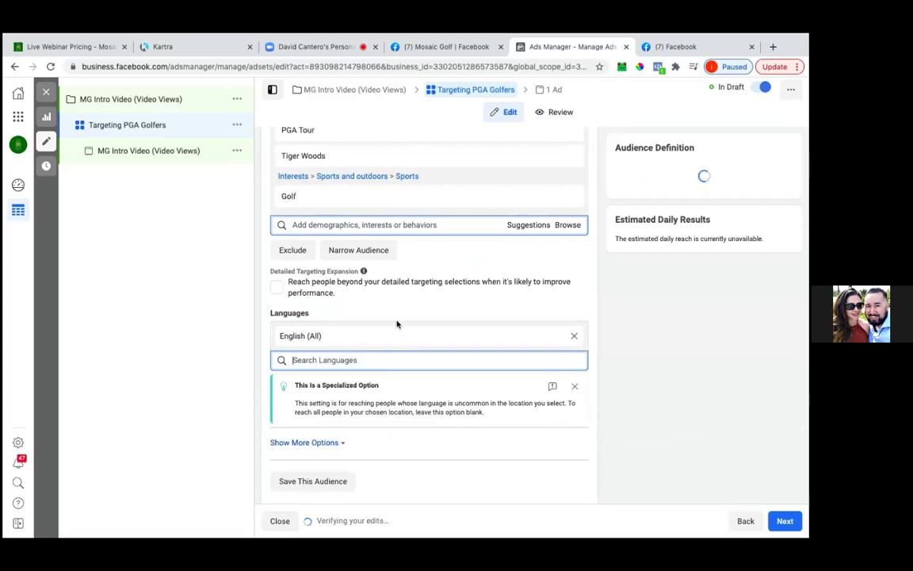
- Review the ad set's languages, placements, optimization and delivery, locations, and budget and schedule settings
scroll(407, 311, "up", 2)
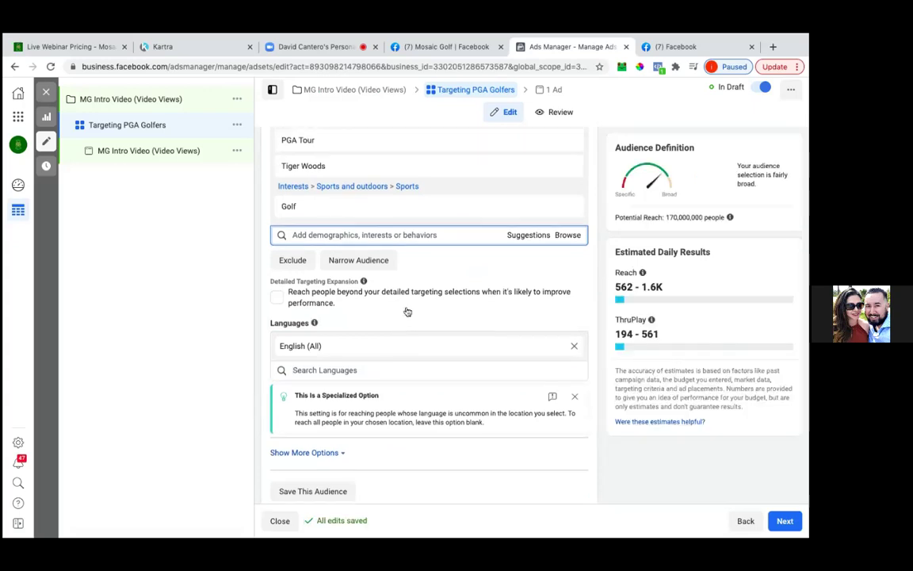
scroll(406, 311, "down", 1)
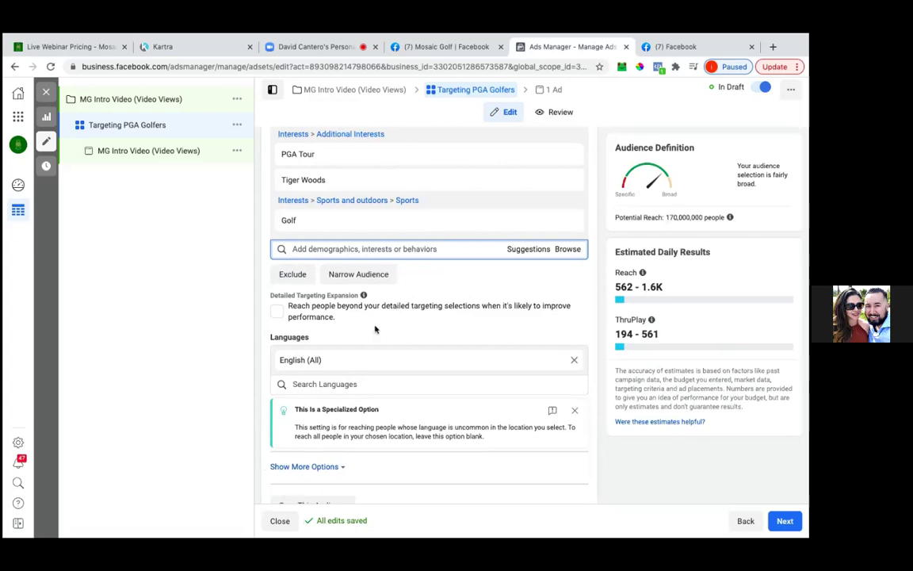
scroll(375, 329, "down", 3)
scroll(375, 326, "down", 3)
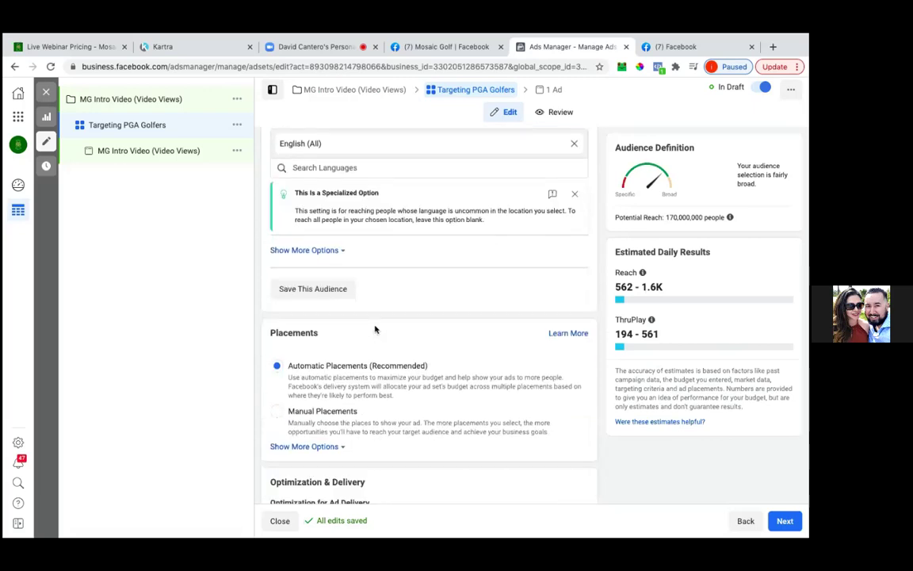
scroll(376, 329, "up", 5)
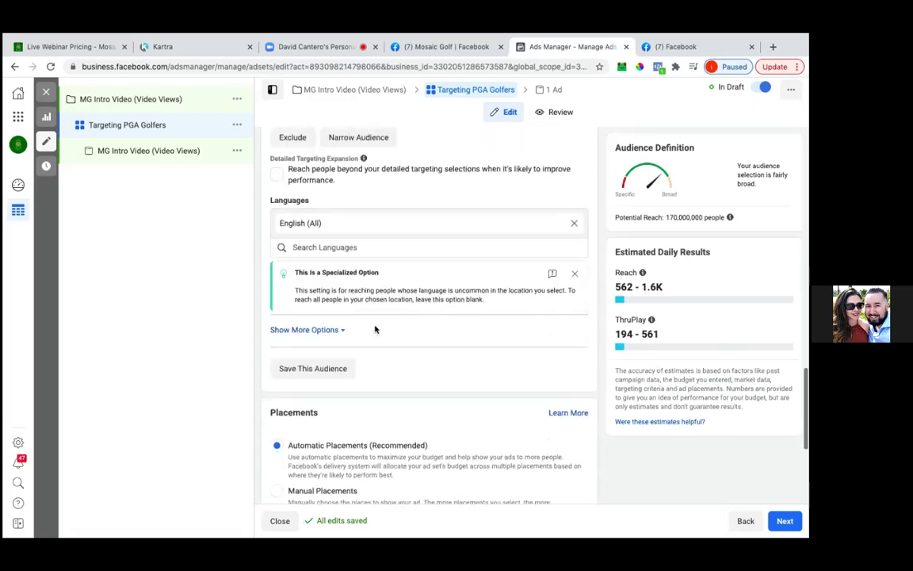
scroll(375, 328, "down", 2)
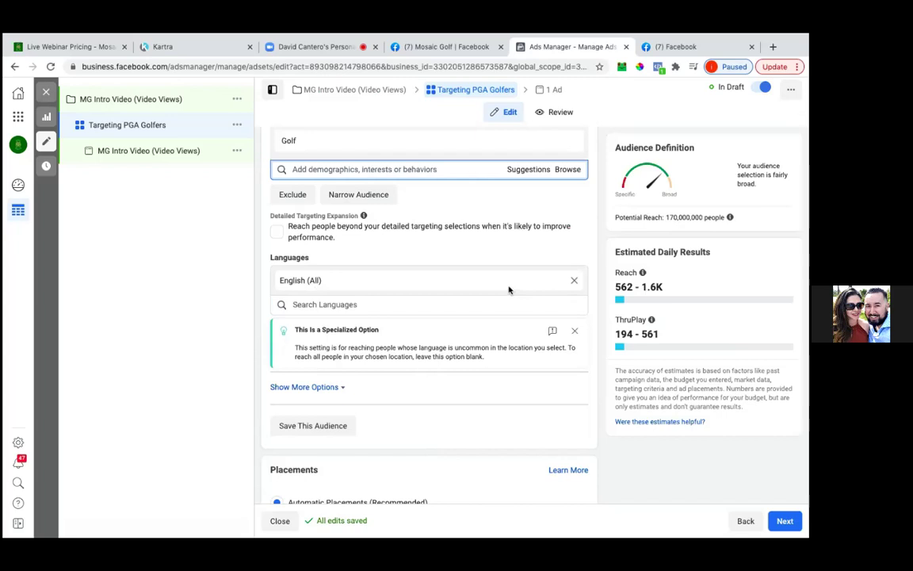
scroll(480, 272, "up", 1)
scroll(481, 271, "down", 5)
scroll(428, 253, "up", 1)
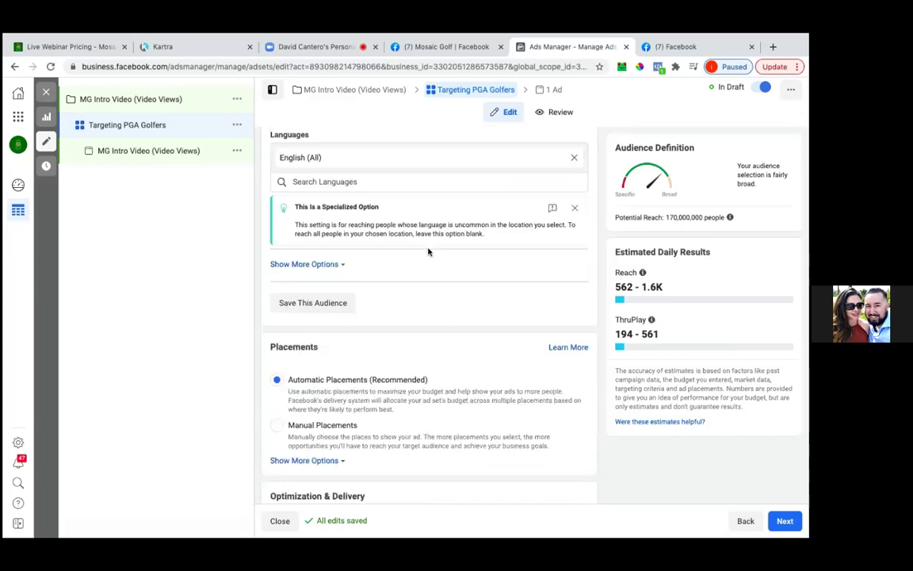
scroll(428, 252, "up", 1)
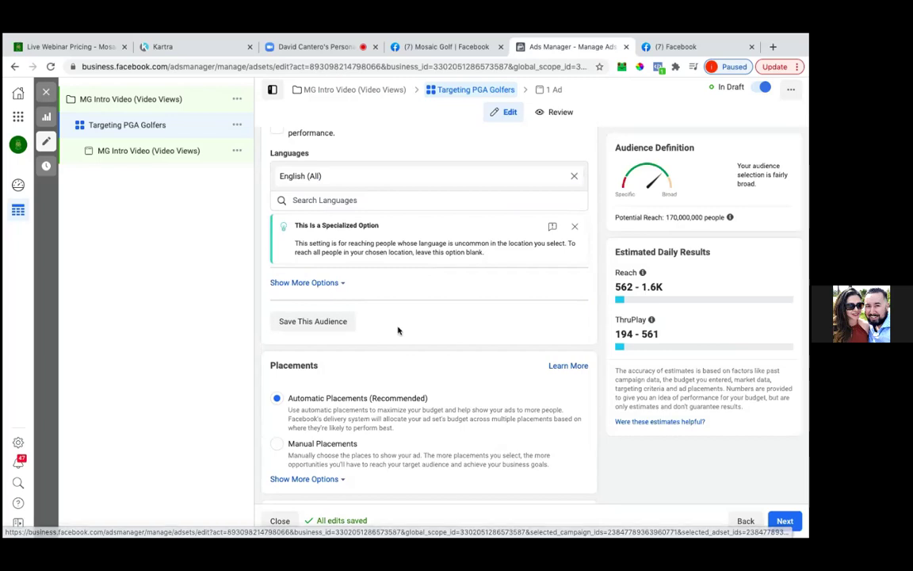
scroll(397, 330, "down", 3)
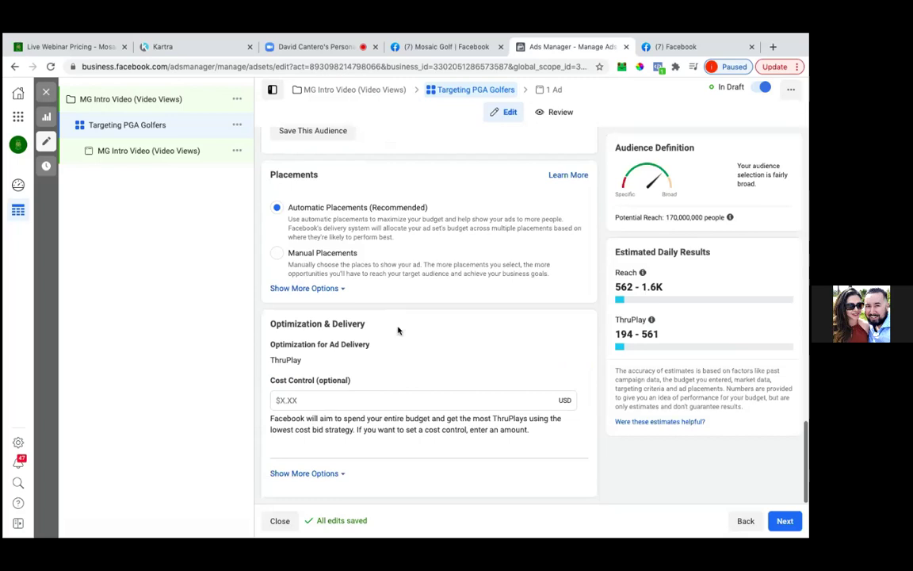
scroll(398, 330, "down", 1)
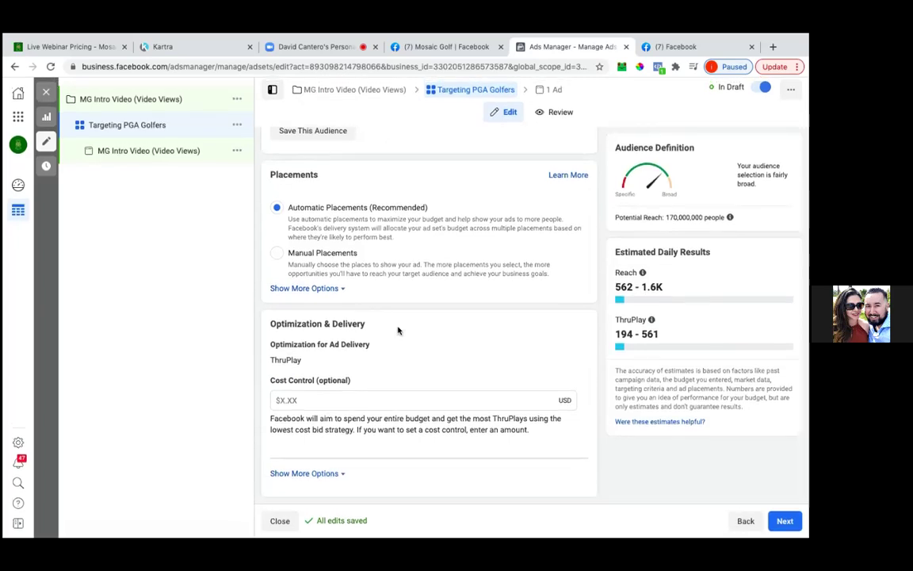
scroll(398, 331, "up", 5)
scroll(398, 330, "up", 15)
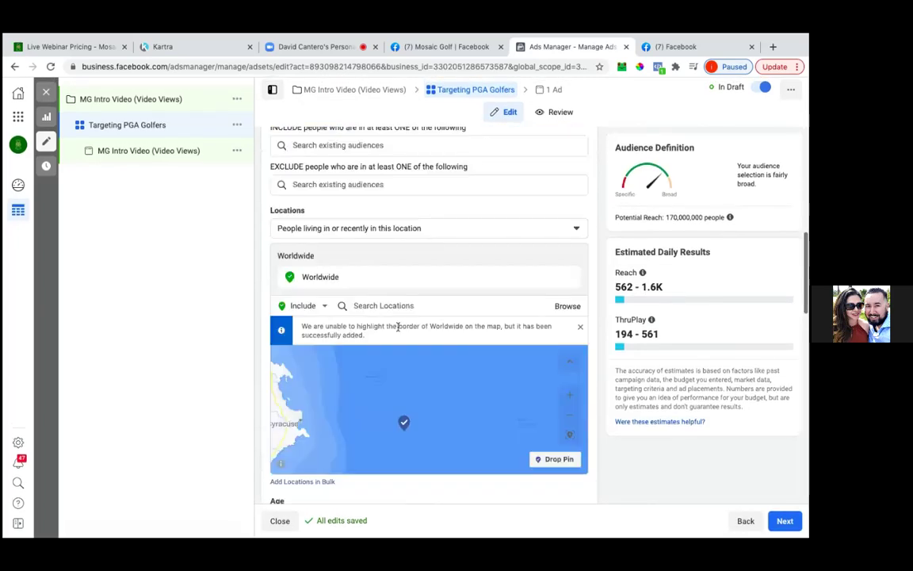
scroll(404, 317, "down", 1)
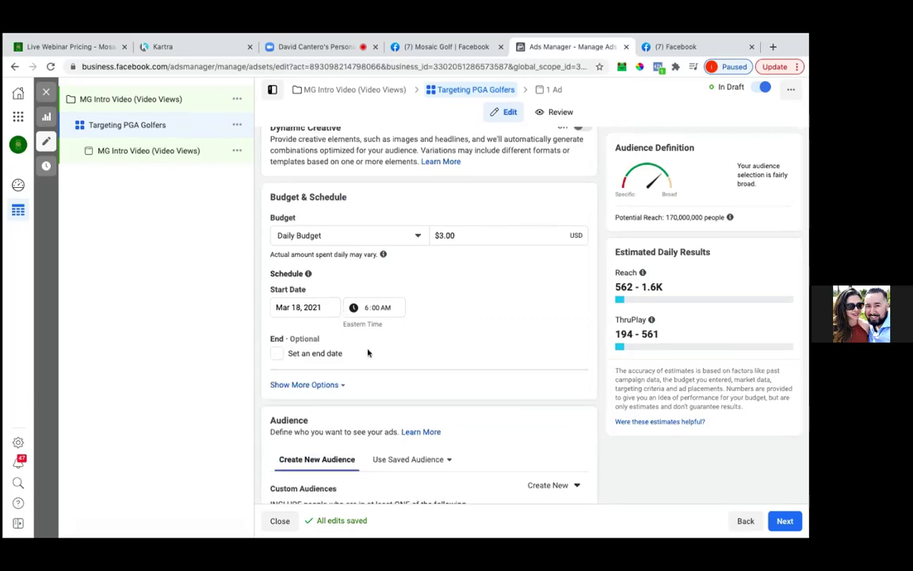
scroll(372, 351, "down", 10)
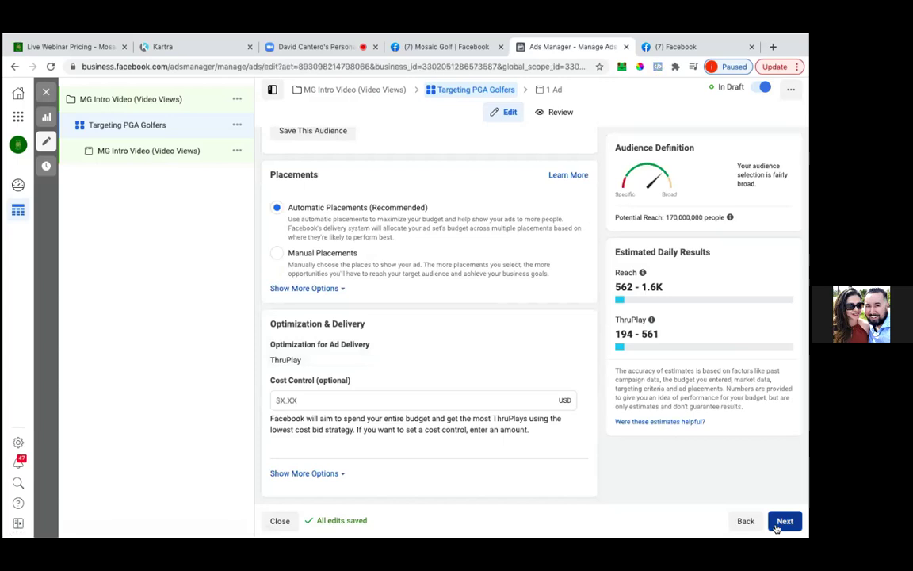
- Continue to the ad level and set the ad setup to Use Existing Post
left_click(784, 521)
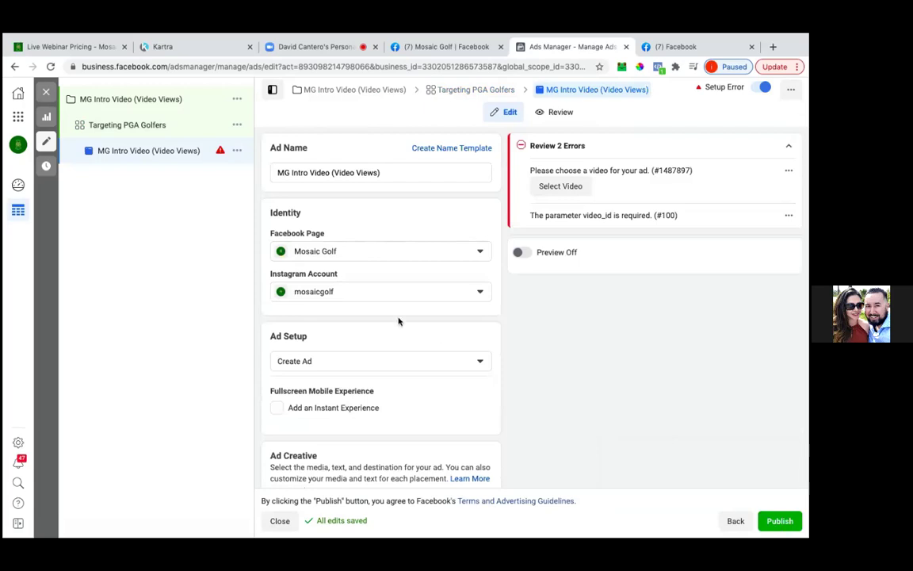
left_click(364, 361)
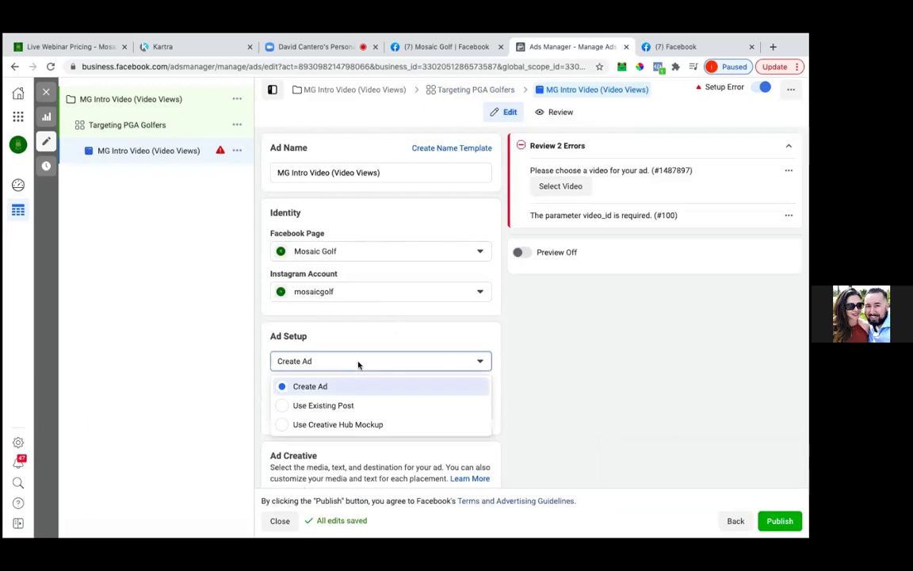
left_click(324, 406)
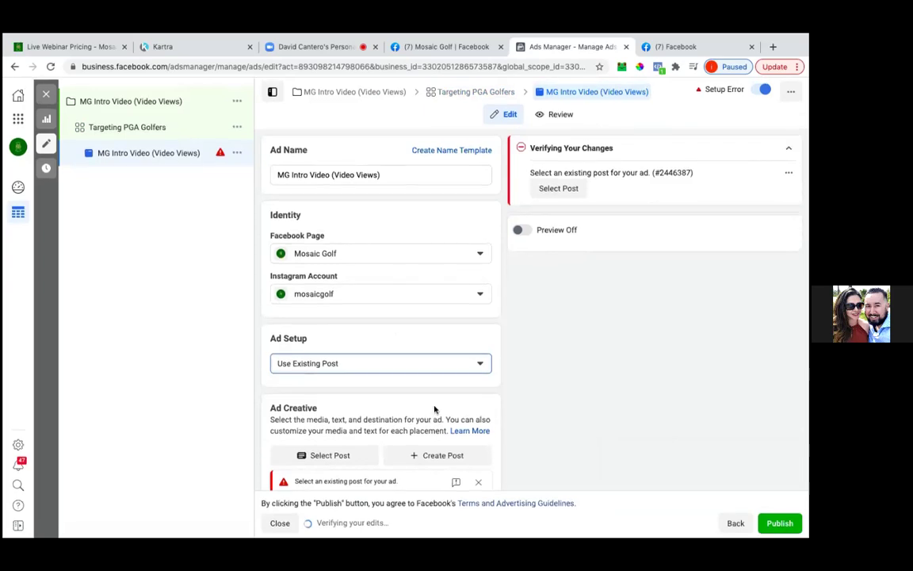
- Select the Facebook video post "Introducing The Mosaic Golf Platform" as the ad creative
scroll(434, 409, "down", 3)
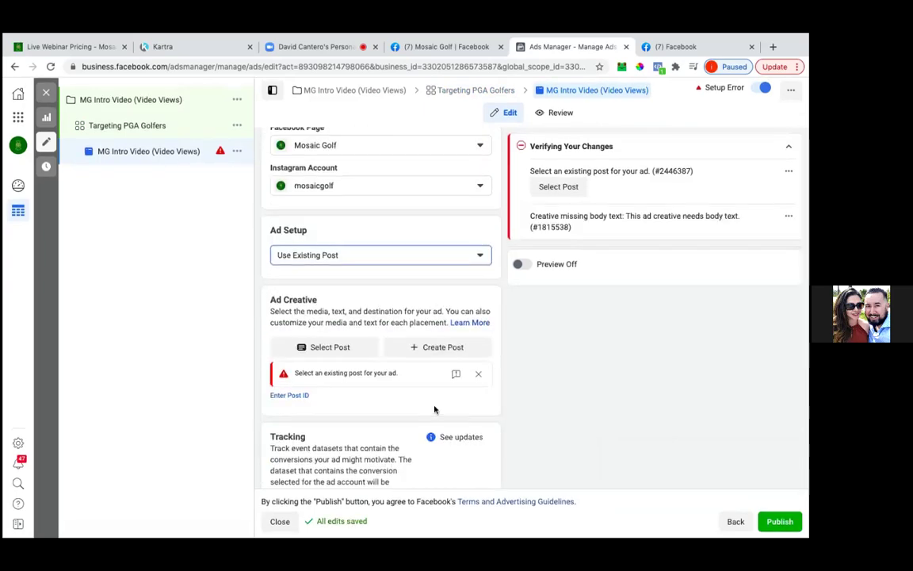
left_click(342, 348)
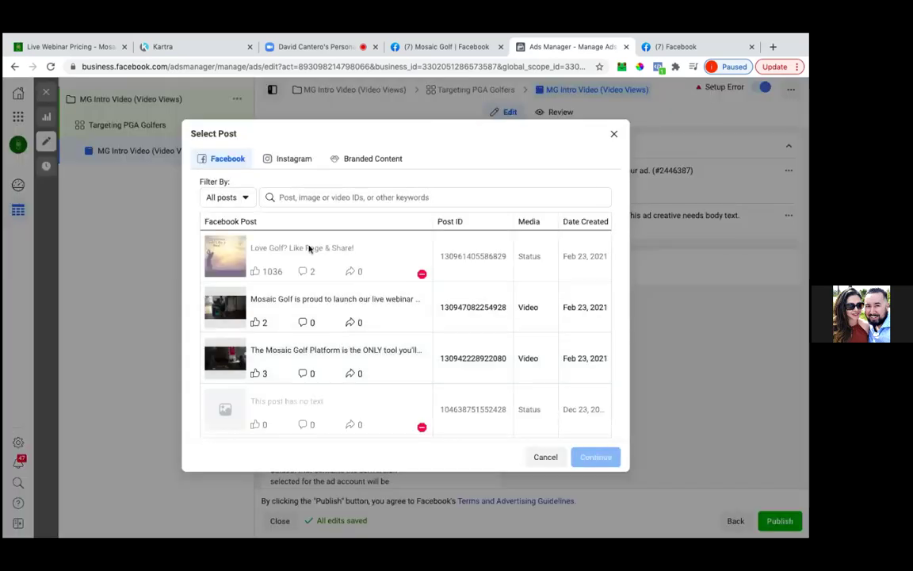
left_click(264, 358)
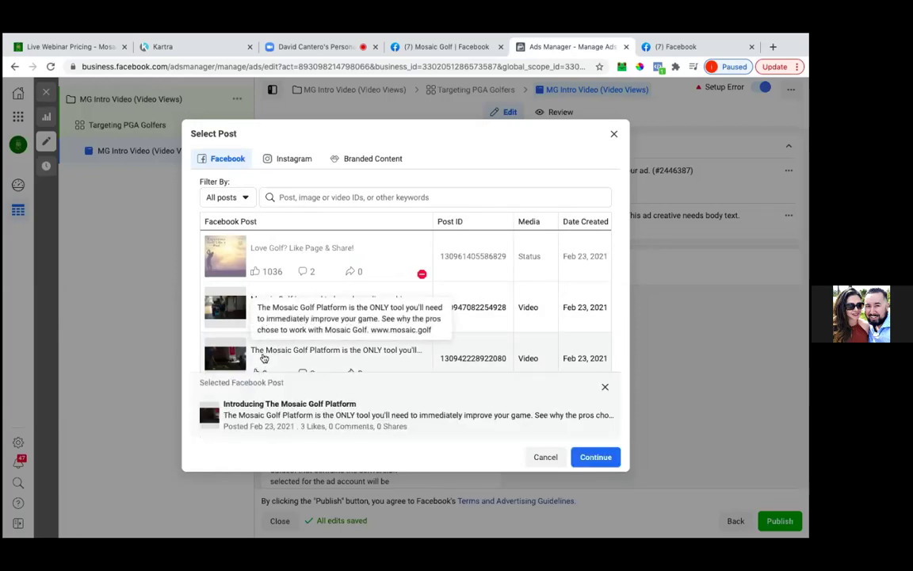
left_click(593, 457)
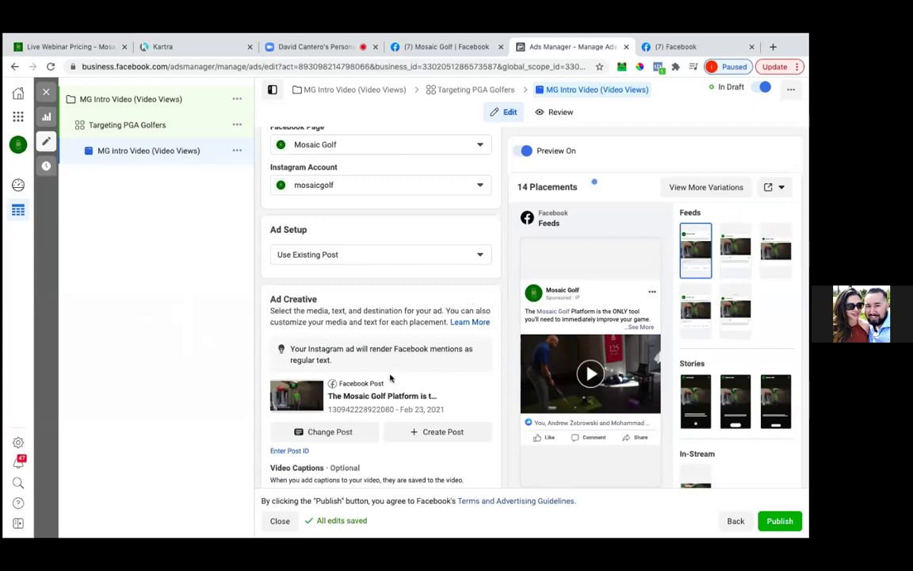
- Start adding a call-to-action button to the post, look through the button types and keep Learn More
scroll(390, 378, "up", 1)
scroll(390, 379, "down", 2)
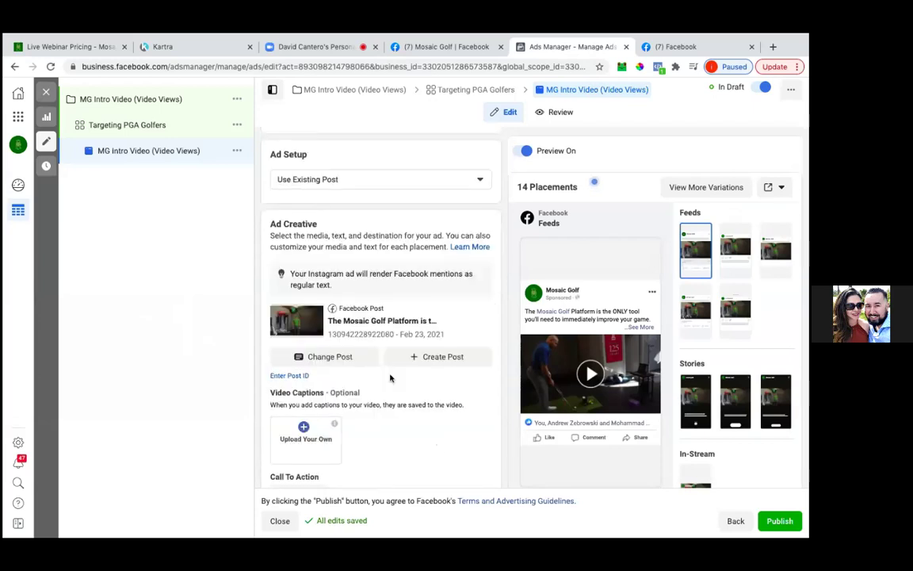
scroll(390, 378, "down", 3)
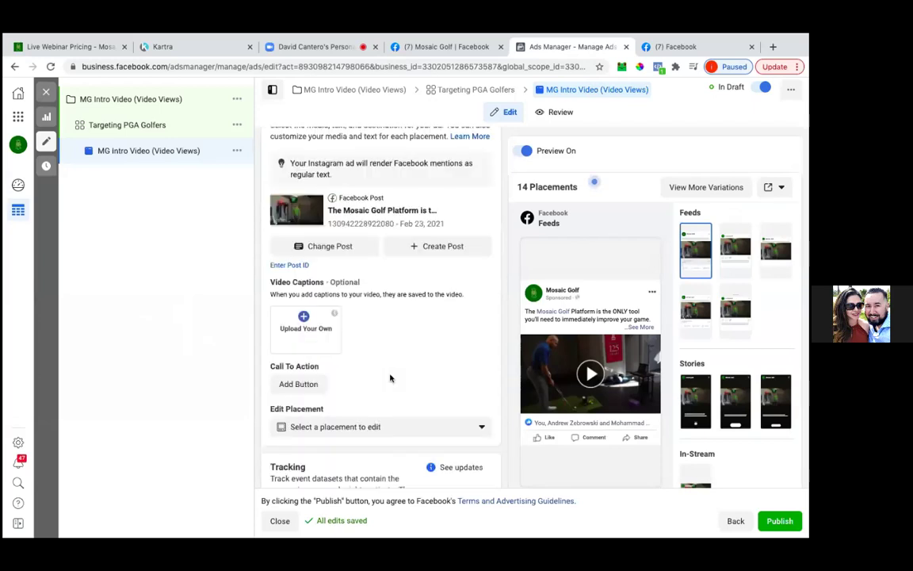
left_click(304, 370)
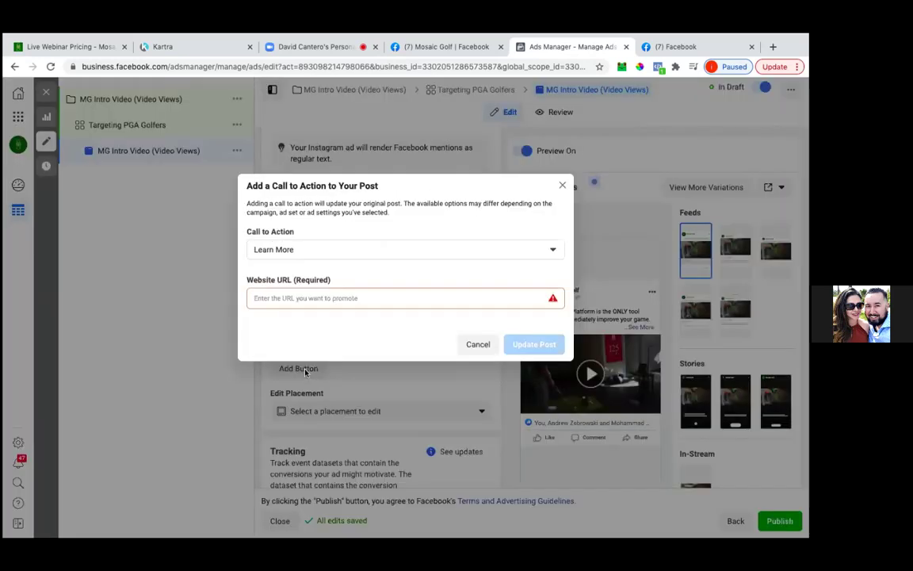
left_click(311, 250)
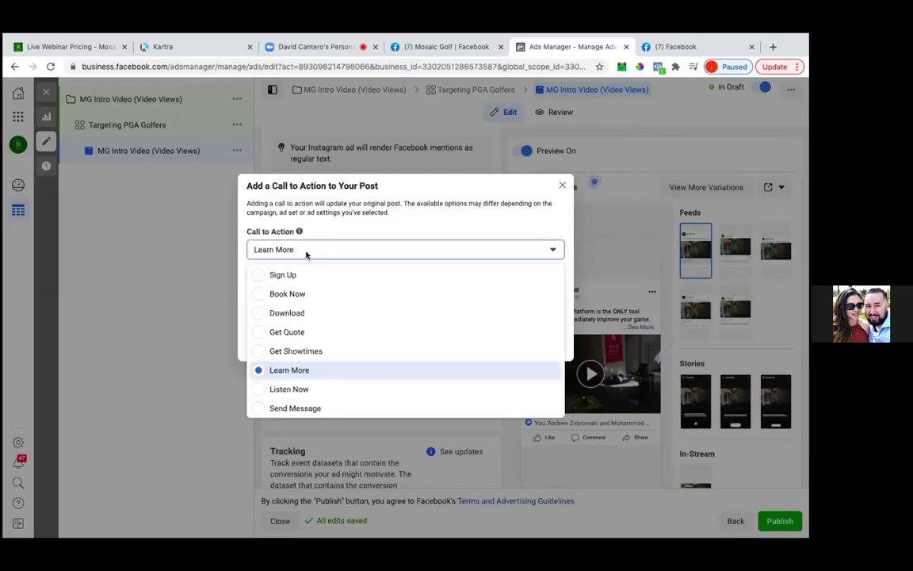
left_click(306, 252)
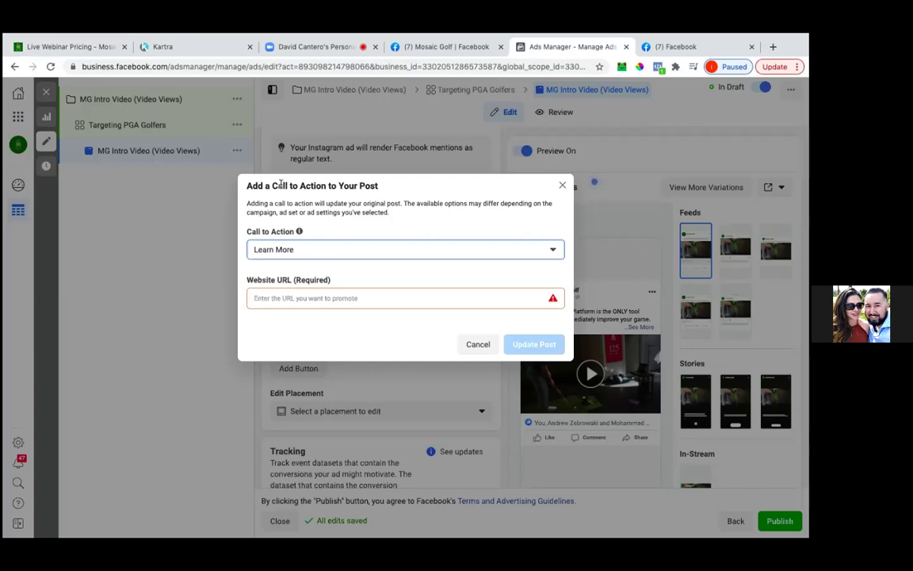
- Switch to the Mosaic Golf website, open its home page and look through it down to the footer
left_click(75, 49)
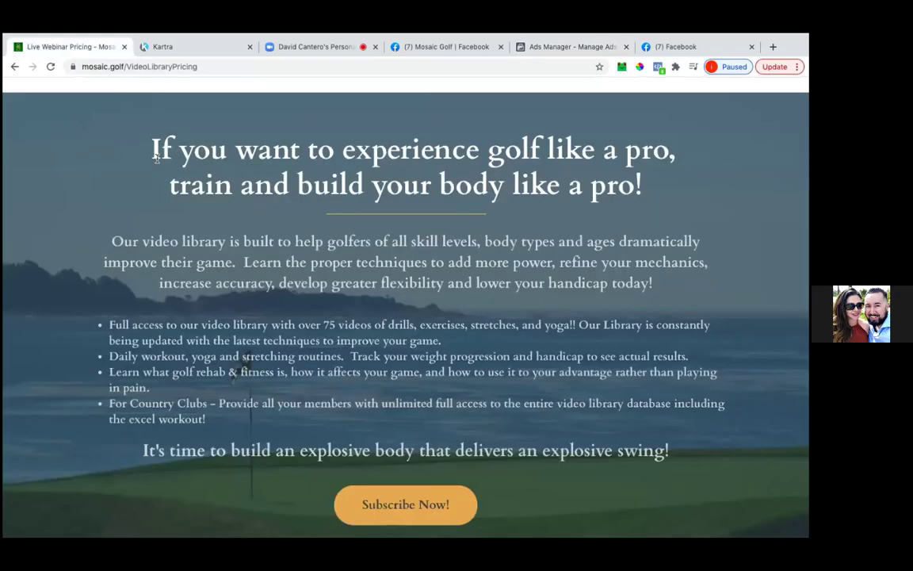
scroll(156, 157, "up", 3)
left_click(176, 146)
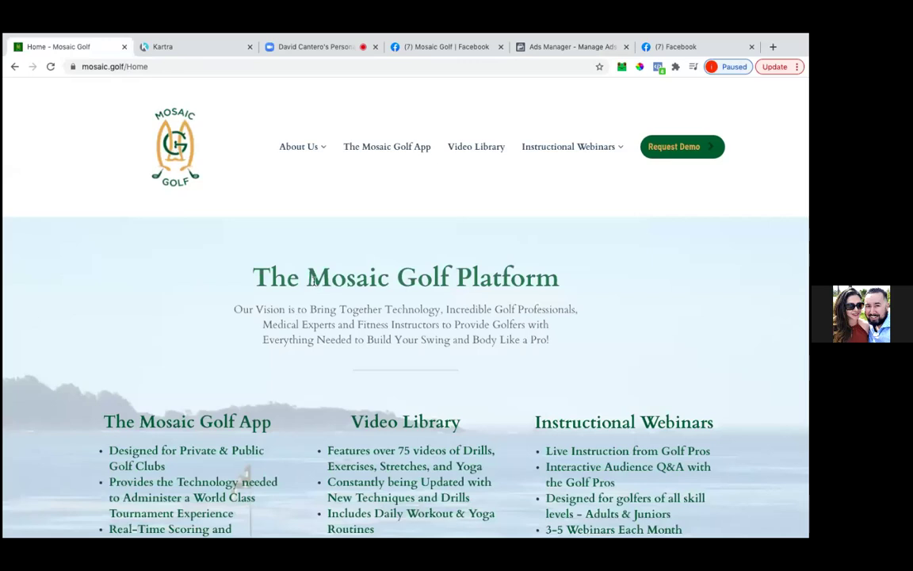
scroll(314, 281, "down", 2)
scroll(314, 281, "down", 10)
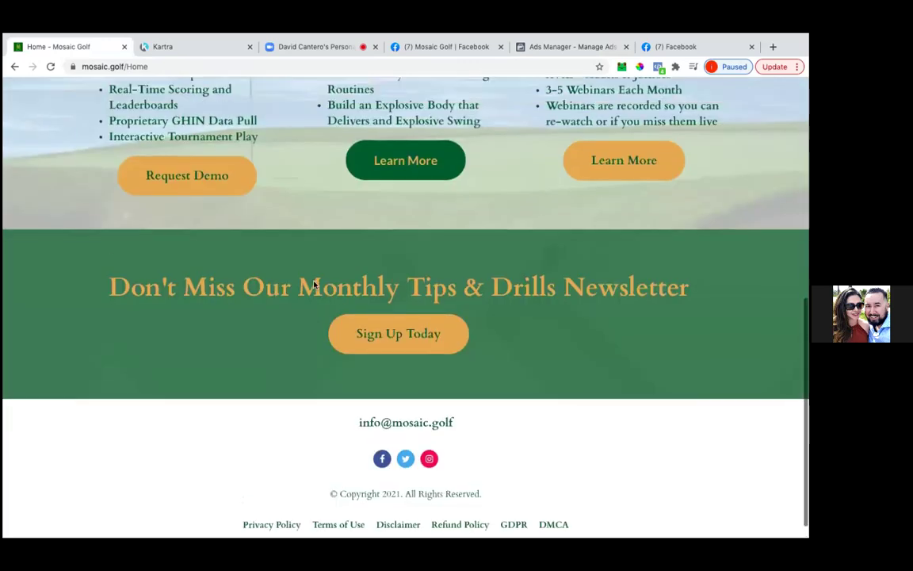
- Copy the full web address of the Mosaic Golf home page
scroll(314, 283, "up", 12)
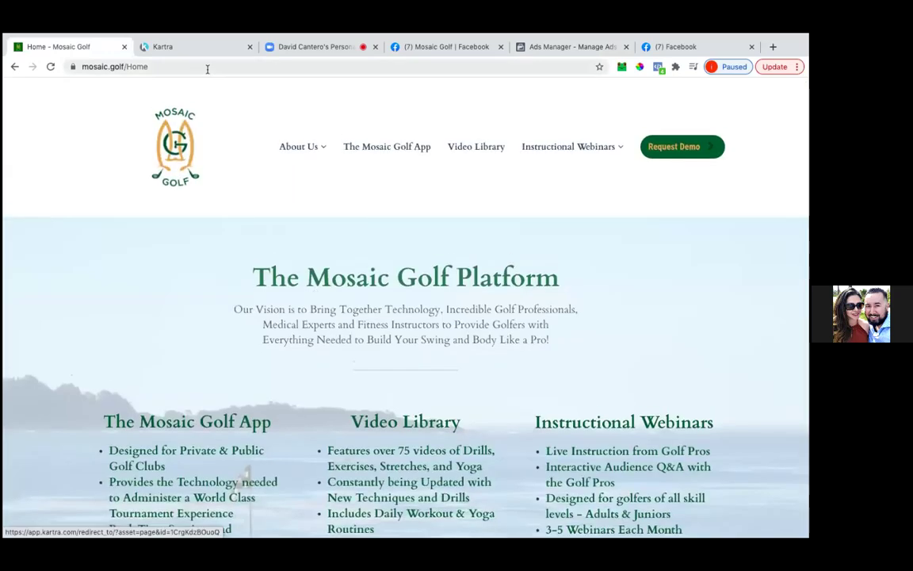
left_click(207, 68)
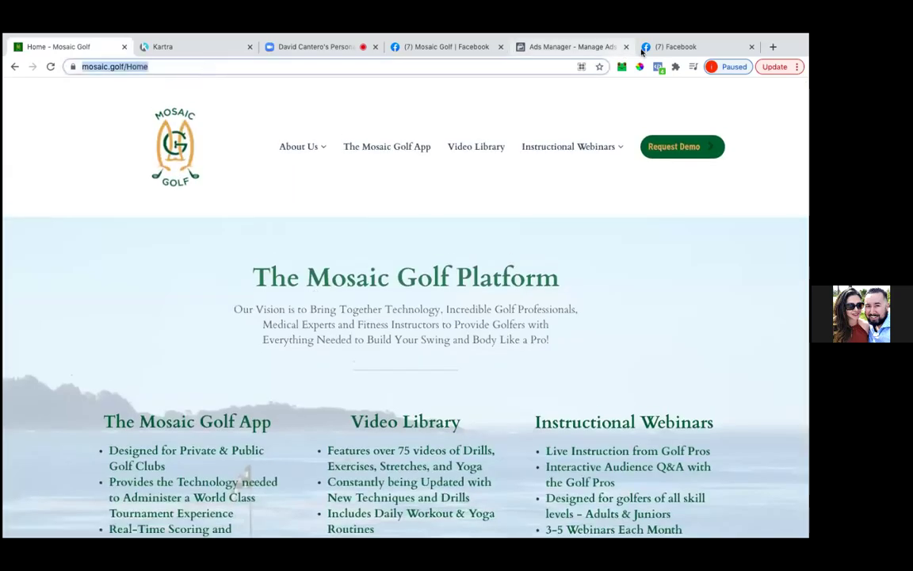
left_click(662, 50)
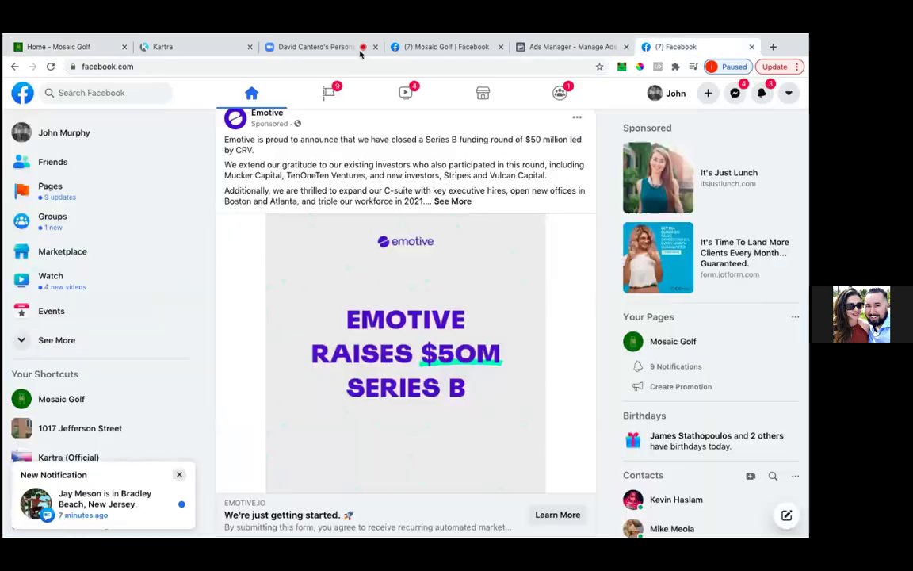
left_click(62, 47)
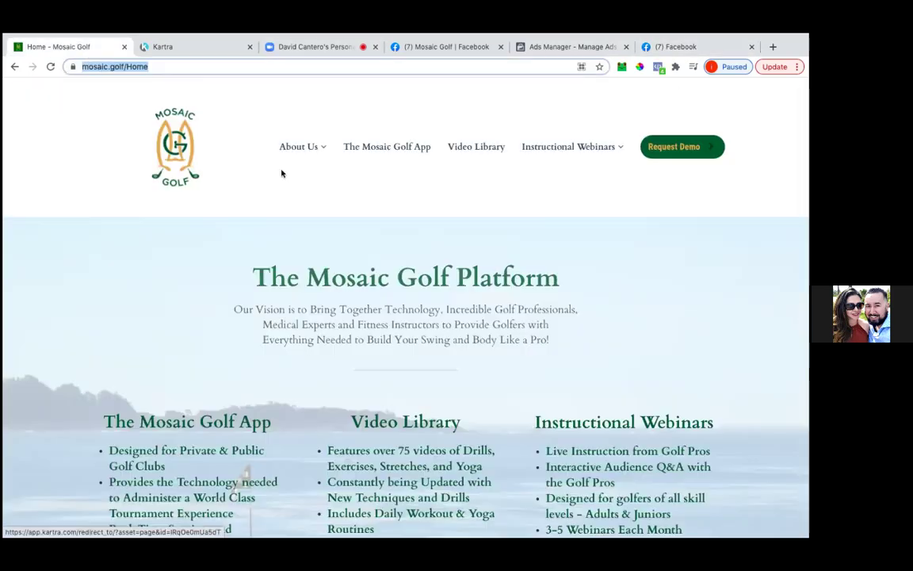
scroll(236, 344, "down", 3)
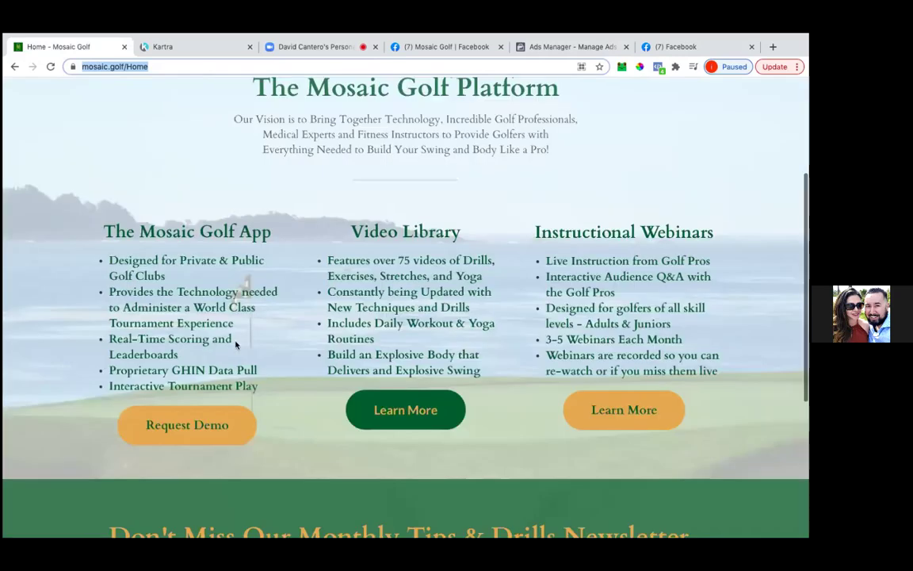
left_click(92, 67)
key("ctrl+c")
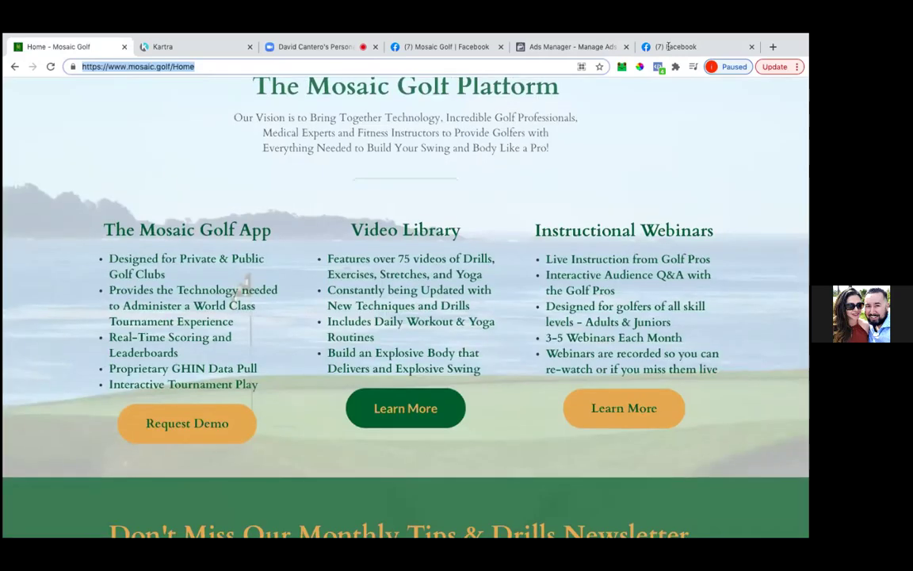
left_click(670, 47)
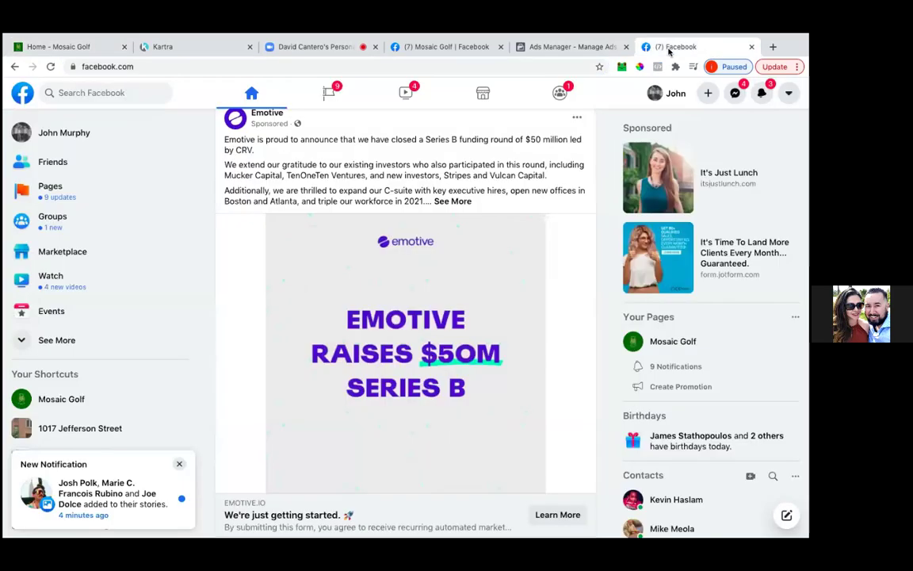
left_click(566, 48)
left_click(354, 298)
key("ctrl+v")
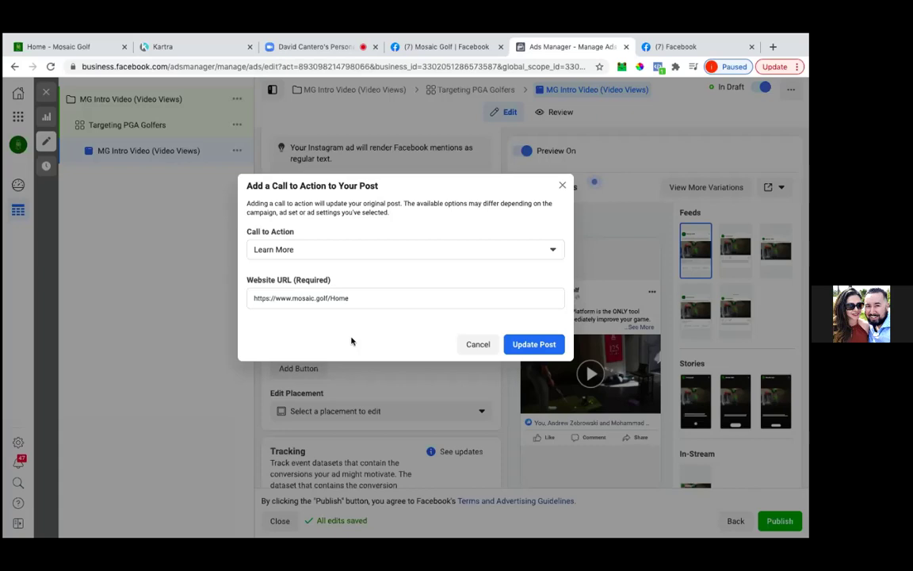
left_click(539, 345)
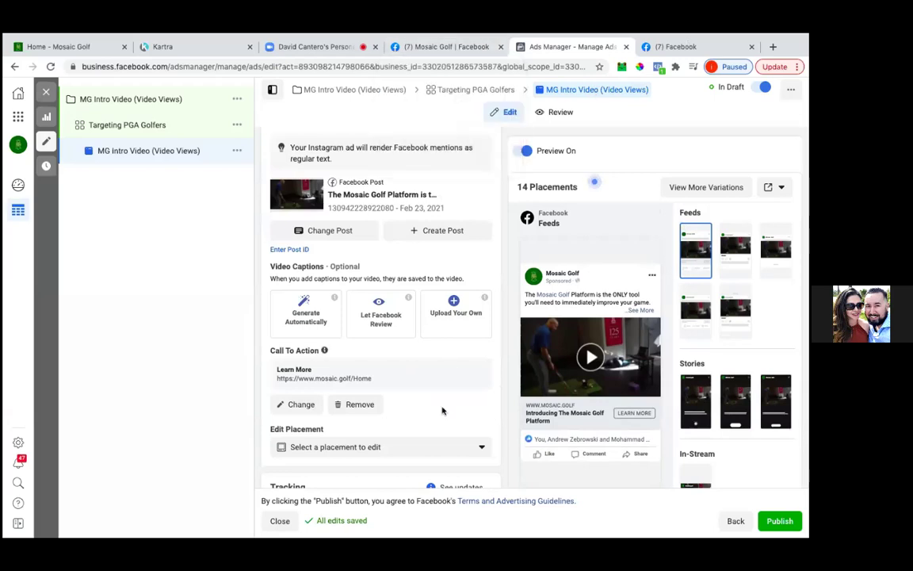
- Switch to the Mosaic Golf Facebook page and pin the February 23, 1:11 PM video post to the top
left_click(432, 49)
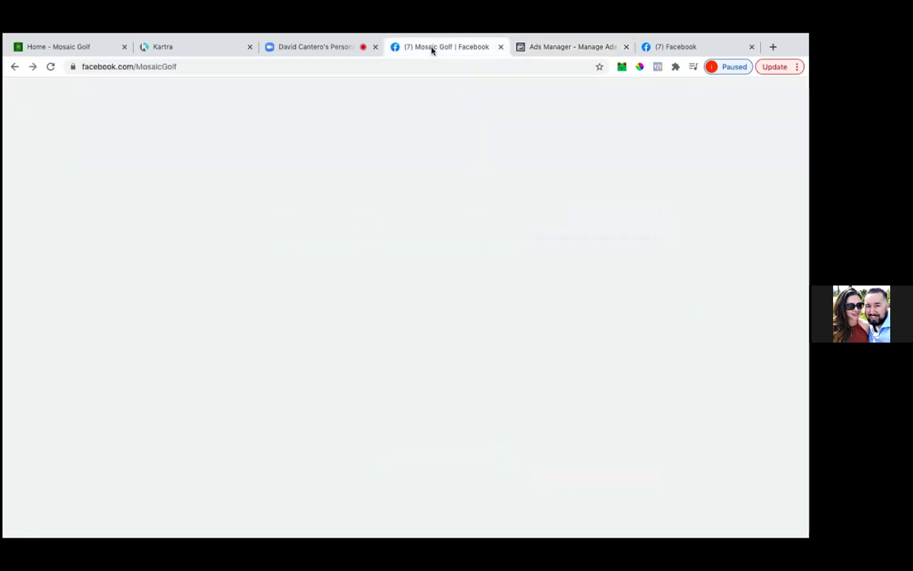
scroll(734, 391, "down", 2)
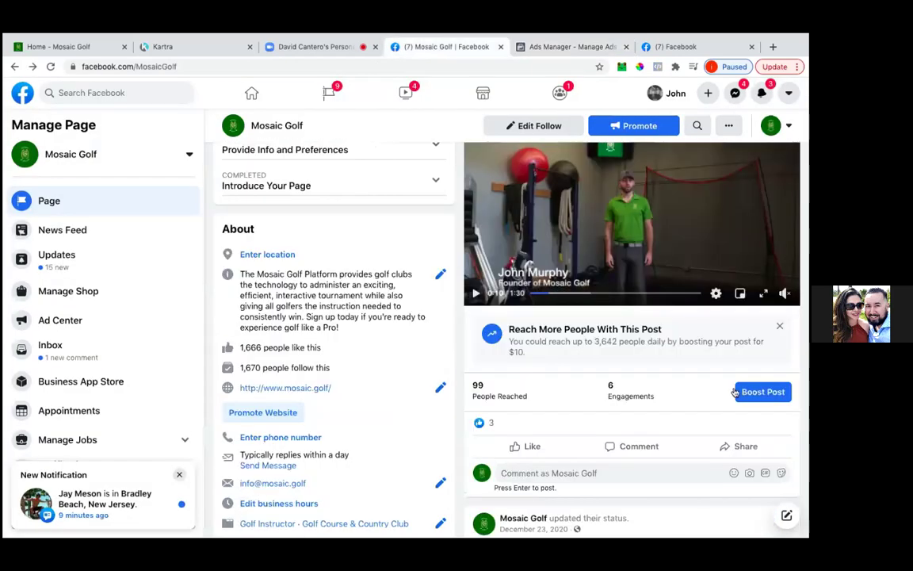
scroll(735, 391, "up", 1)
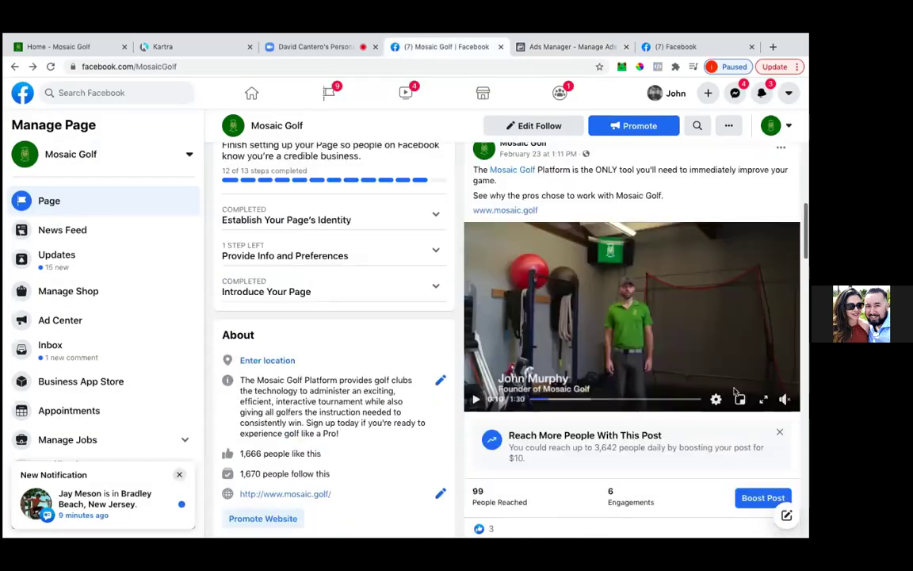
scroll(735, 392, "up", 1)
left_click(782, 229)
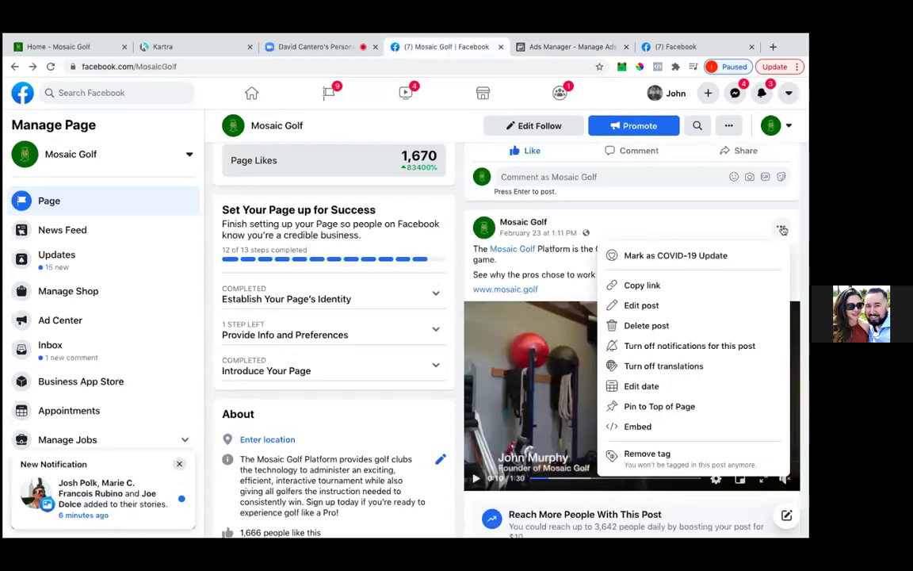
left_click(653, 407)
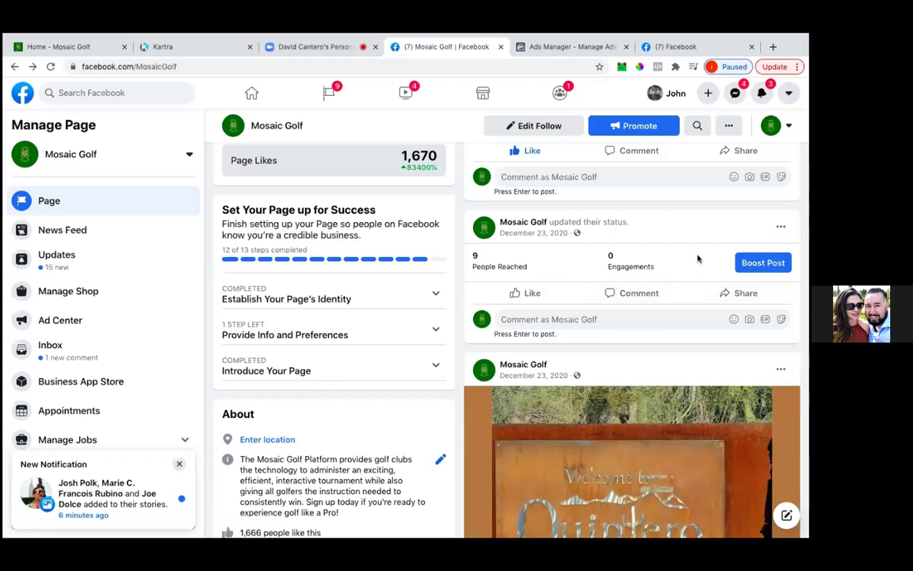
- Check the top of the Mosaic Golf Facebook page for the pinned post and reload the page
scroll(697, 258, "up", 1)
scroll(698, 258, "up", 10)
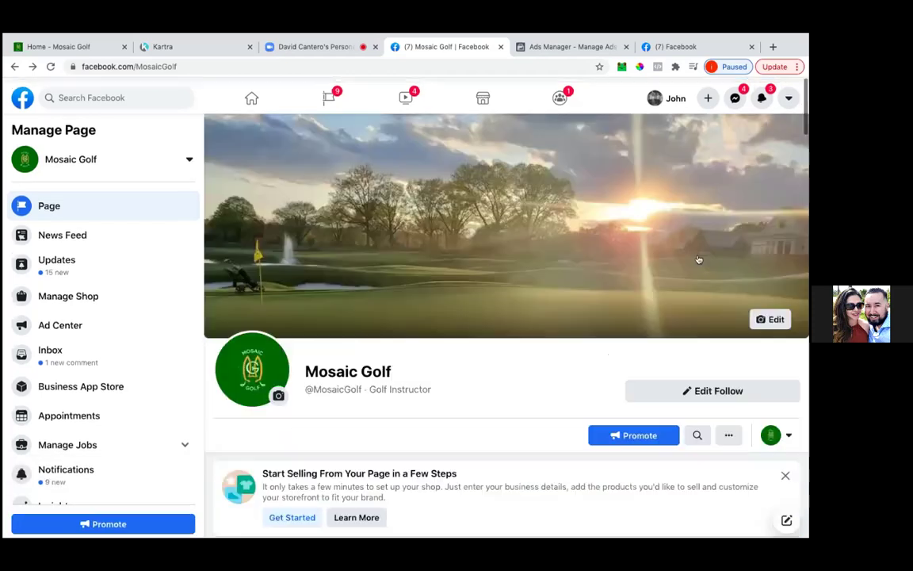
scroll(698, 259, "down", 5)
scroll(698, 259, "up", 1)
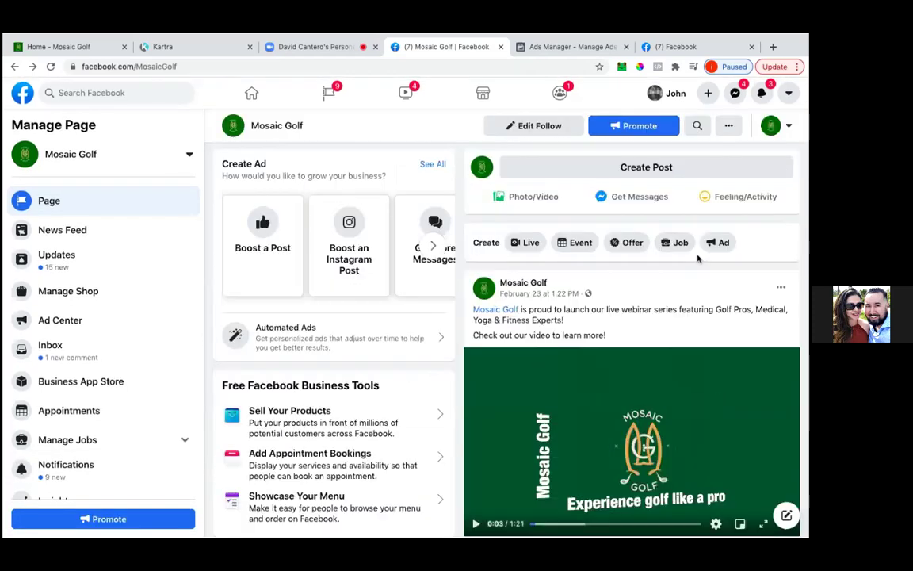
scroll(699, 259, "up", 1)
scroll(698, 258, "up", 1)
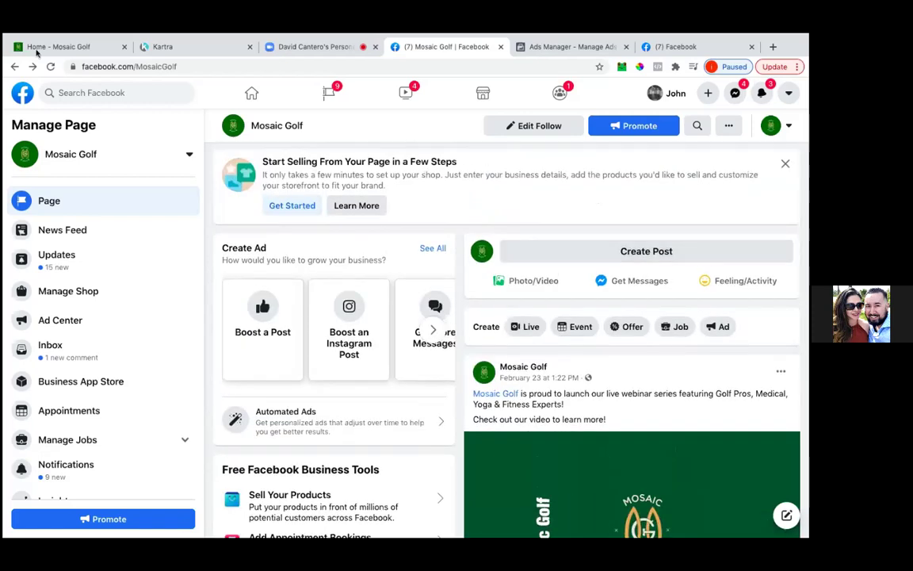
left_click(52, 67)
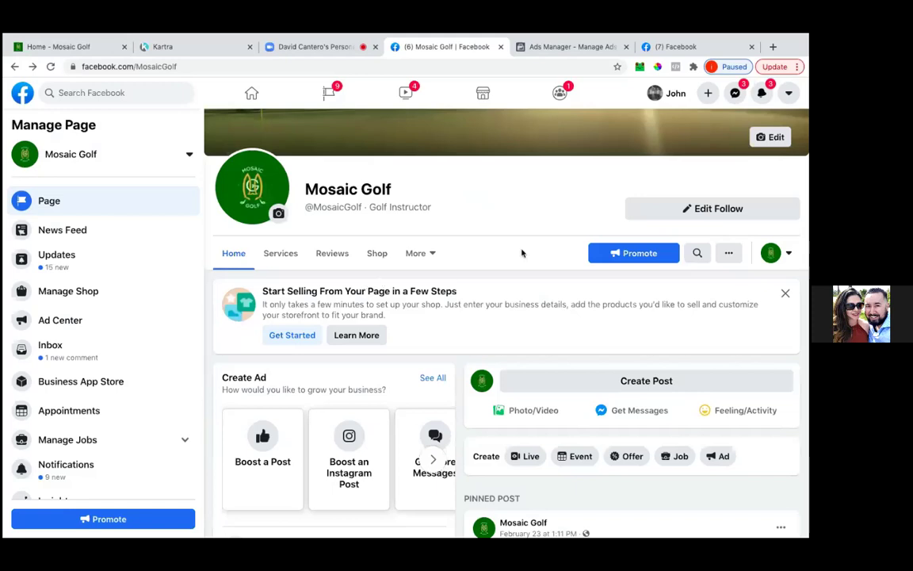
- Examine the pinned video post and its Learn More button, pausing the video, and compare it with the posts below
scroll(522, 253, "down", 4)
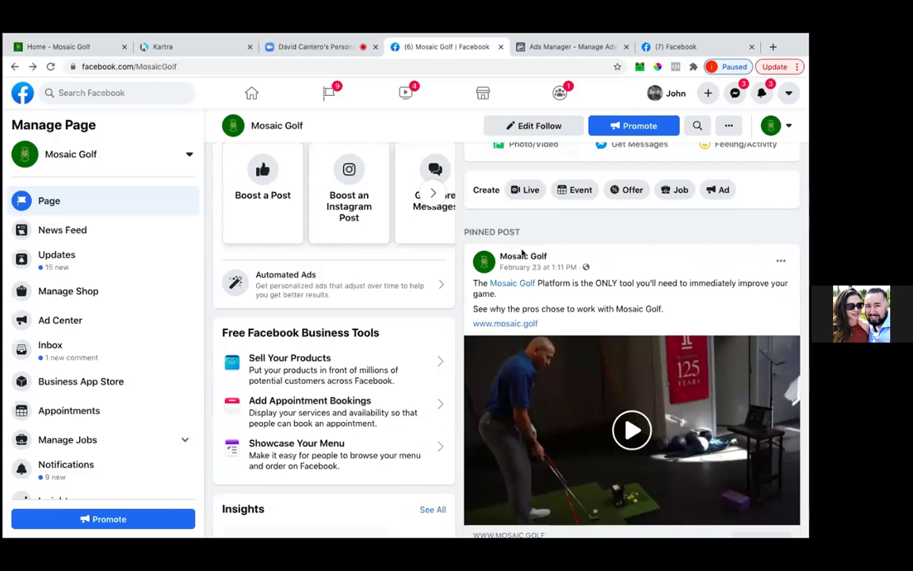
scroll(521, 252, "down", 2)
scroll(522, 252, "down", 1)
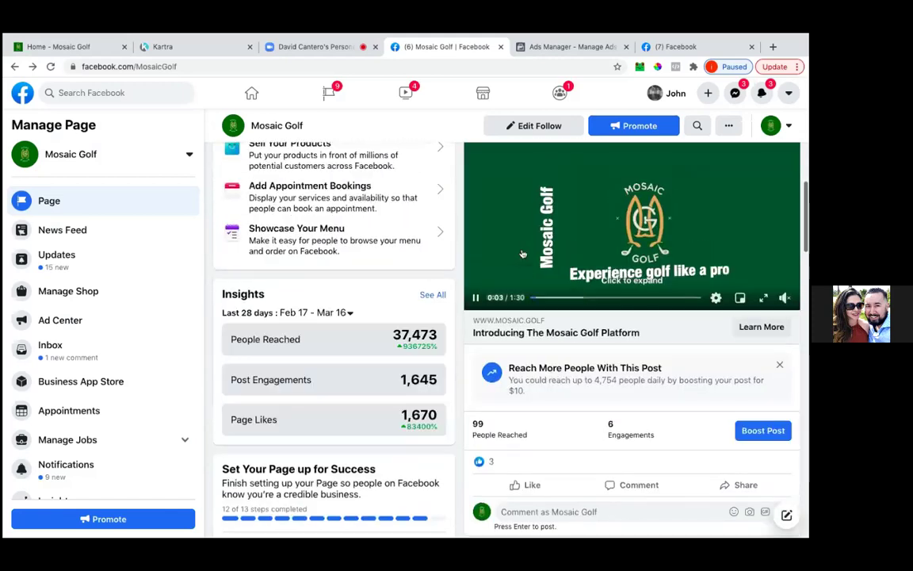
left_click(476, 299)
scroll(536, 365, "down", 1)
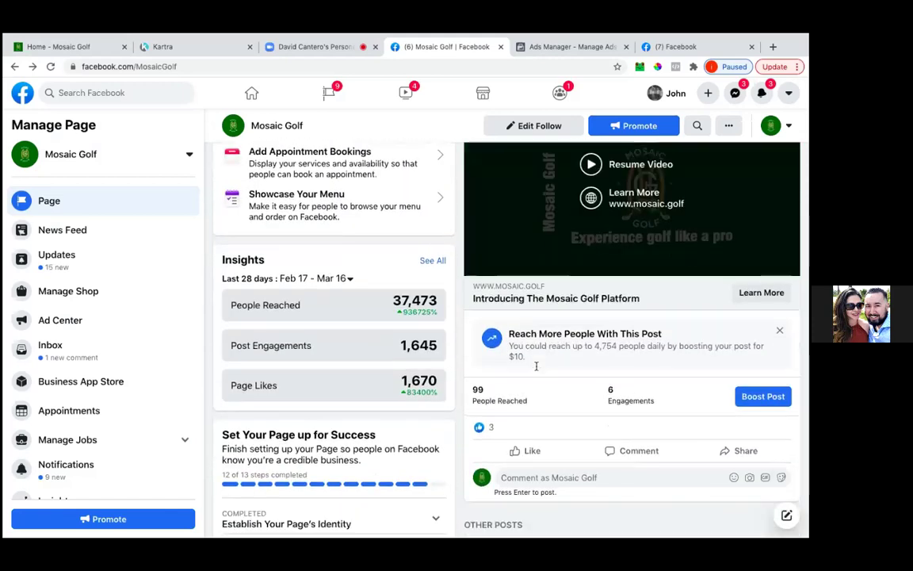
scroll(536, 366, "up", 3)
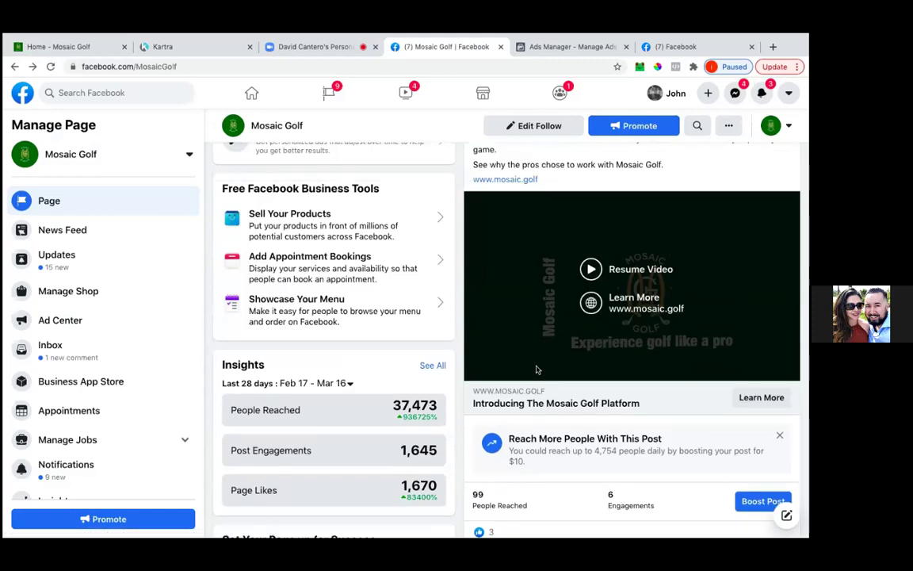
scroll(536, 369, "up", 1)
scroll(536, 370, "up", 1)
scroll(536, 369, "down", 4)
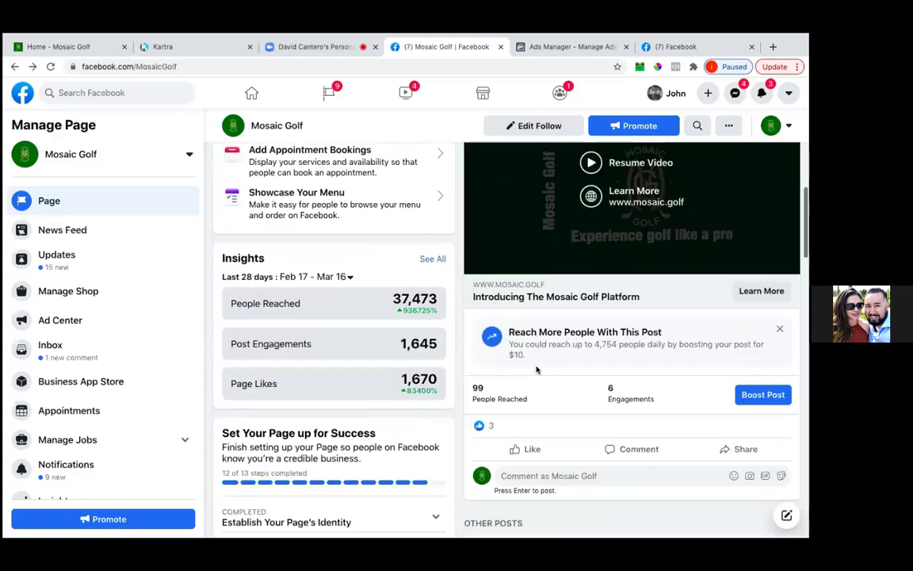
scroll(536, 369, "down", 1)
scroll(536, 369, "down", 3)
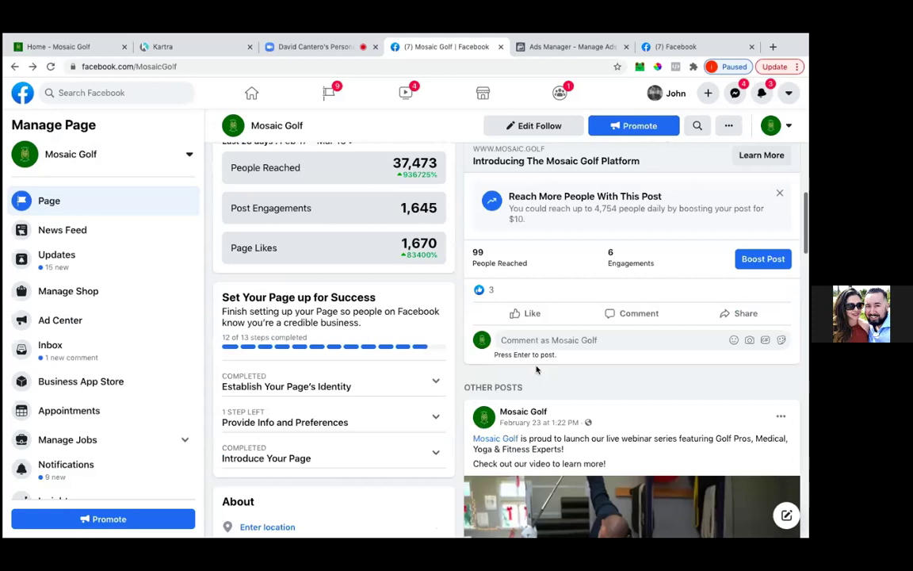
scroll(535, 370, "up", 10)
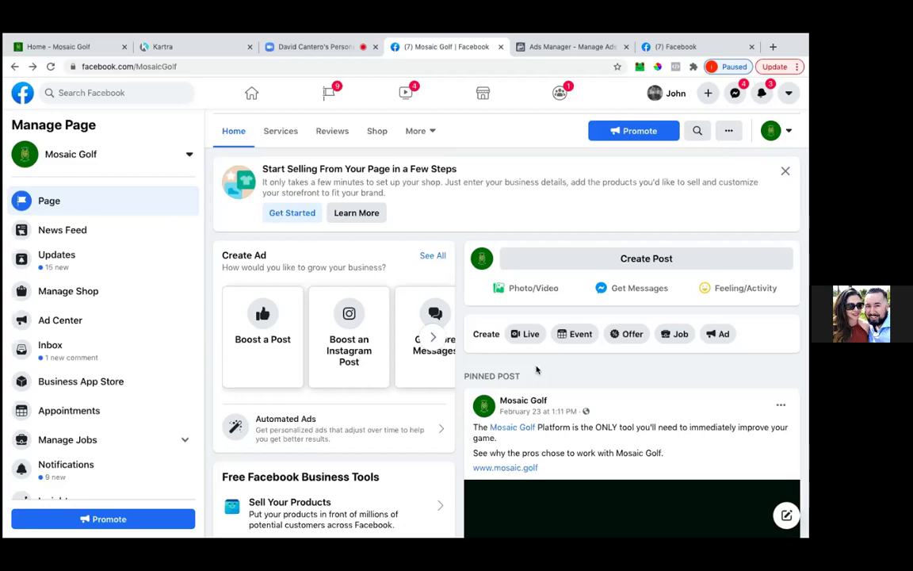
scroll(535, 369, "up", 2)
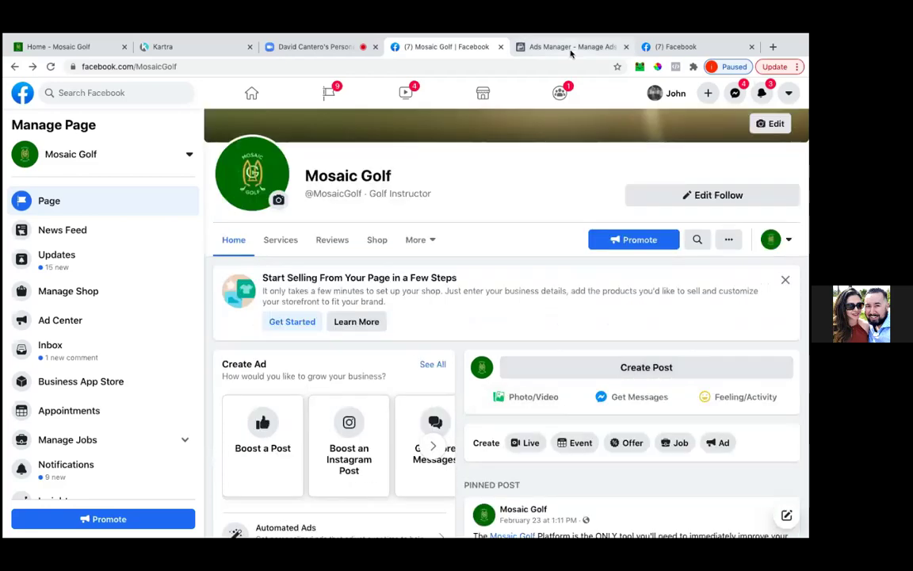
- Return to Ads Manager, review the ad's call to action and tracking settings, and publish the campaign
left_click(571, 50)
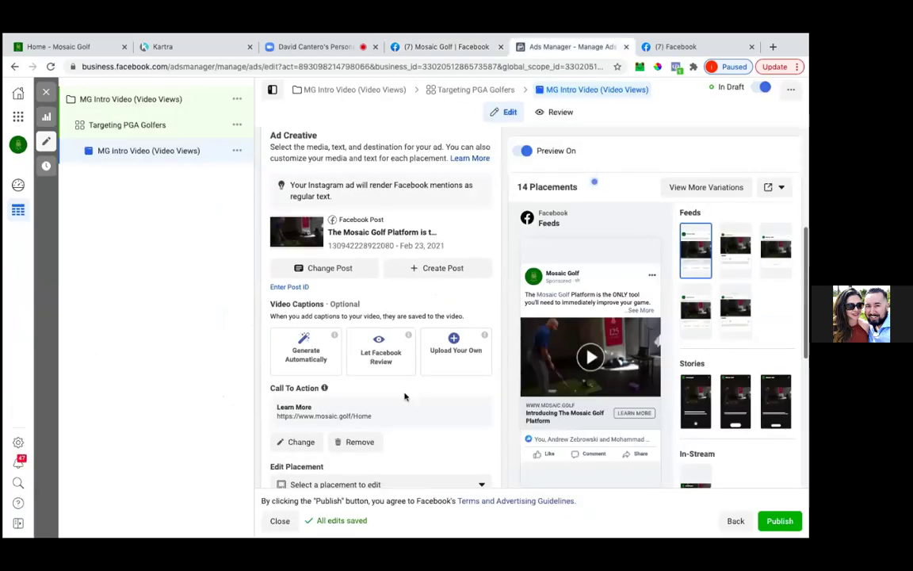
scroll(404, 396, "down", 4)
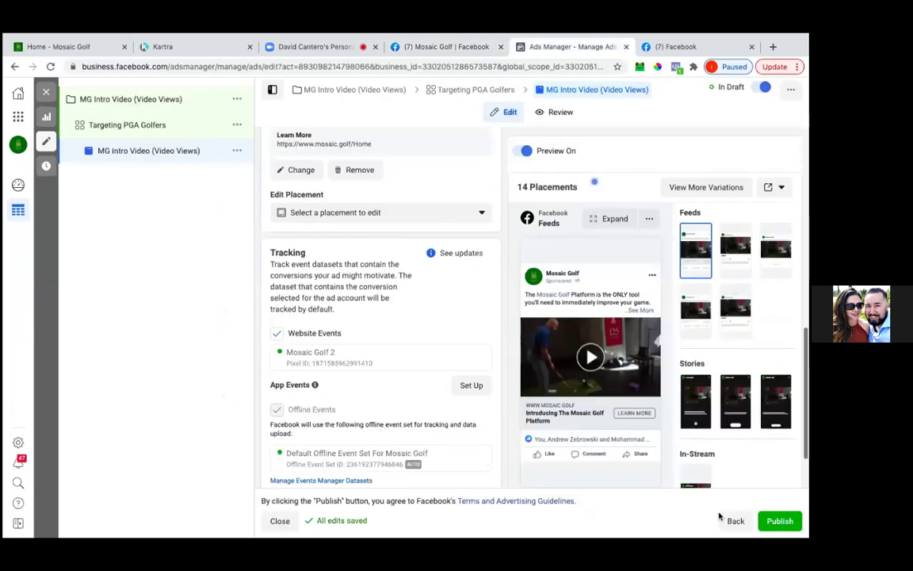
scroll(383, 371, "down", 1)
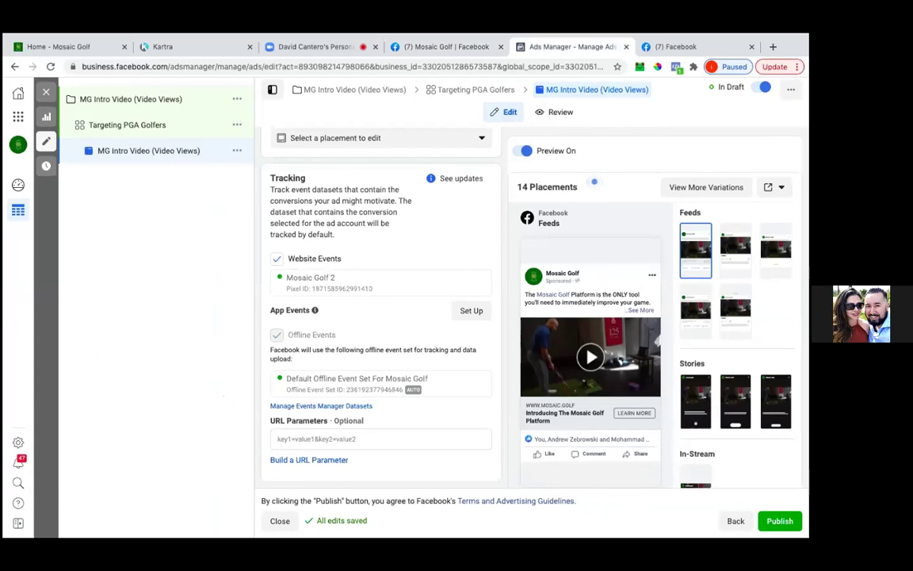
left_click(777, 523)
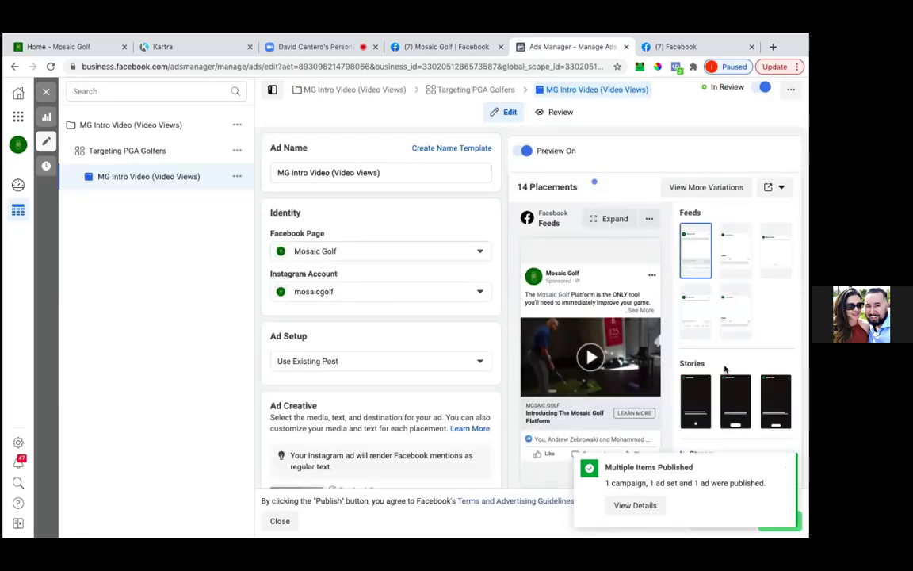
- Preview the published ad in the Facebook Desktop News Feed and find the sponsored Mosaic Golf video post
left_click(780, 187)
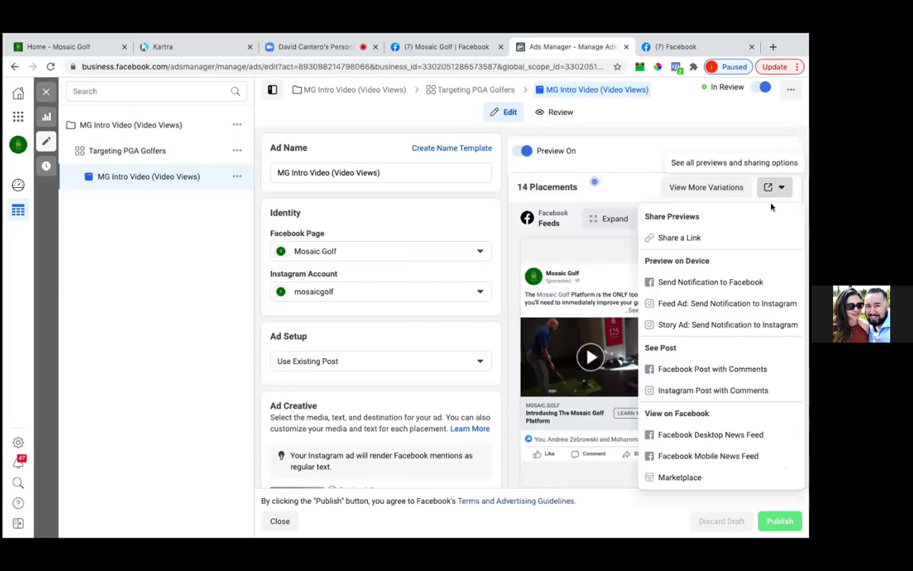
left_click(706, 436)
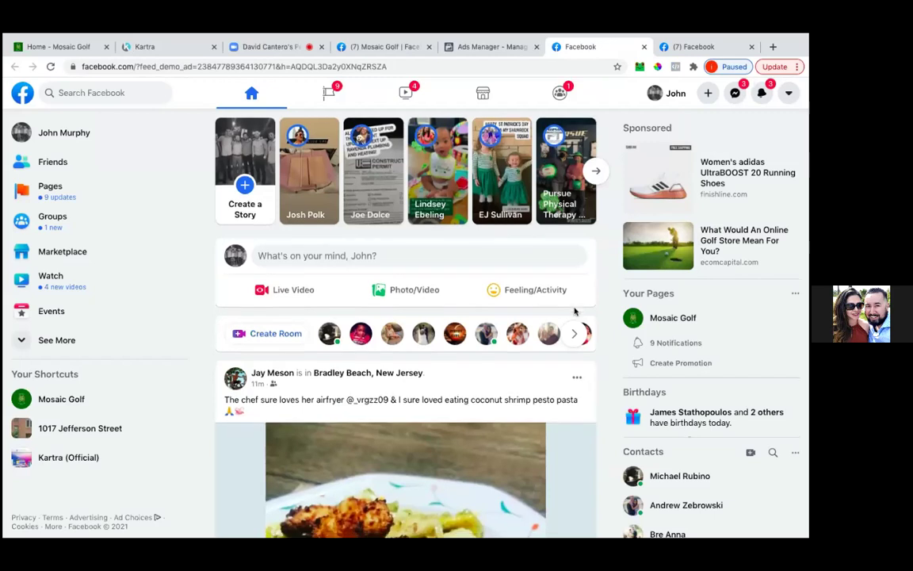
scroll(576, 311, "down", 5)
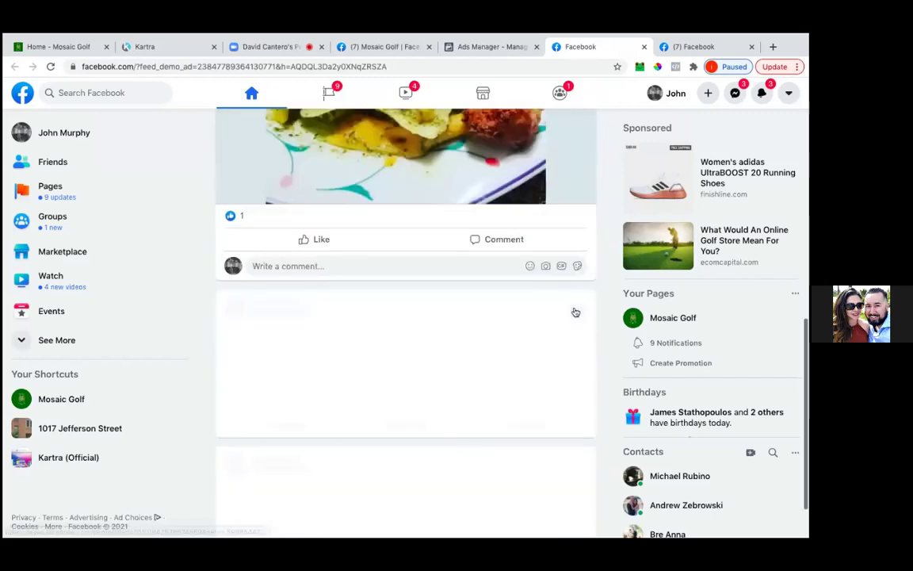
scroll(576, 311, "down", 3)
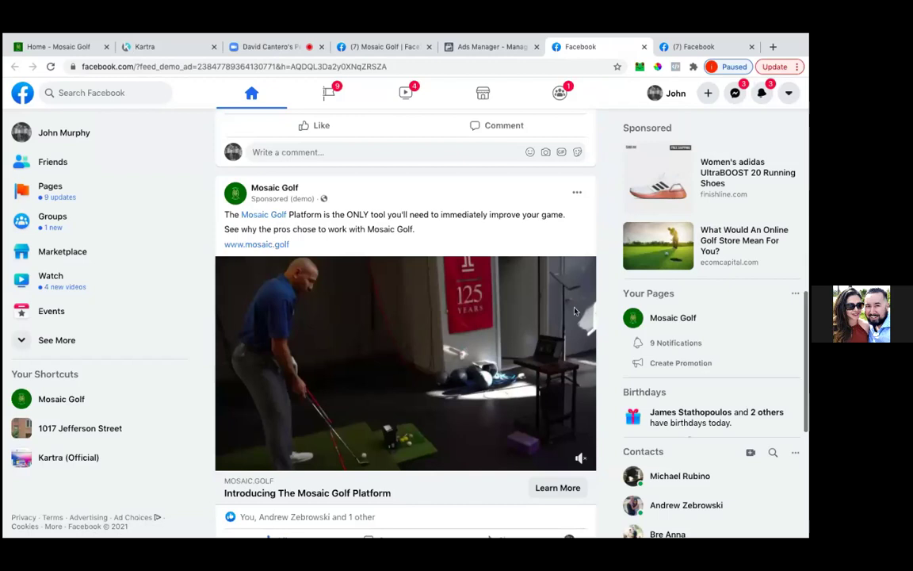
scroll(576, 312, "down", 1)
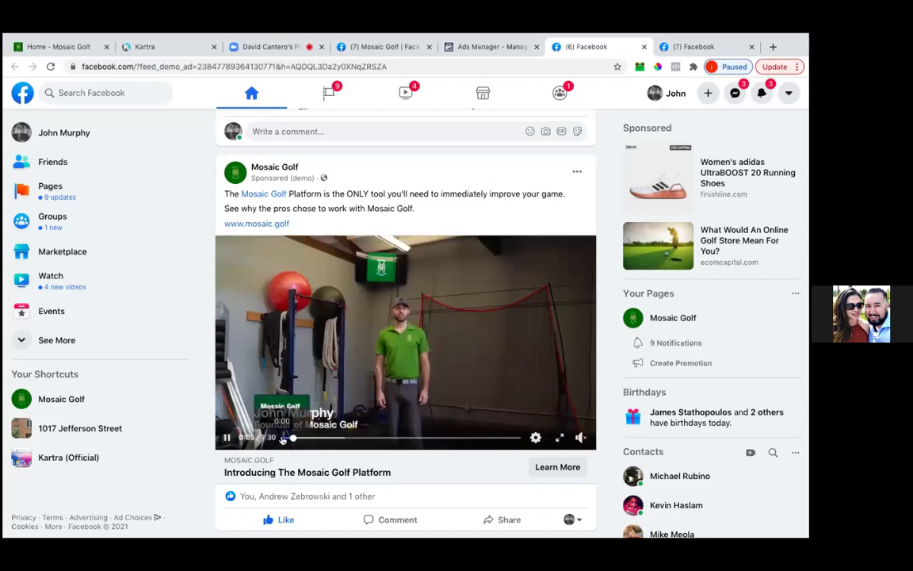
- Replay the sponsored Mosaic Golf video from the beginning, return to Ads Manager and close the ad preview page
left_click(284, 436)
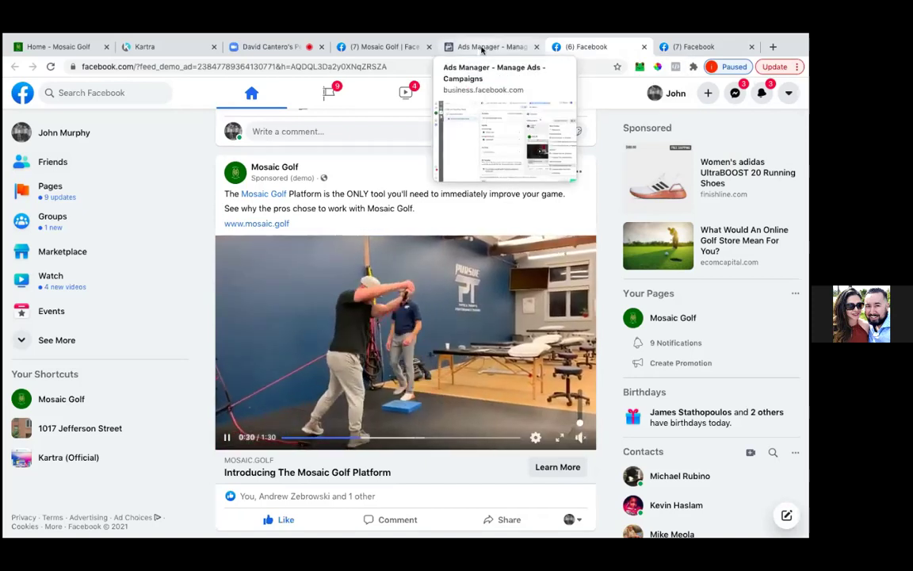
left_click(481, 49)
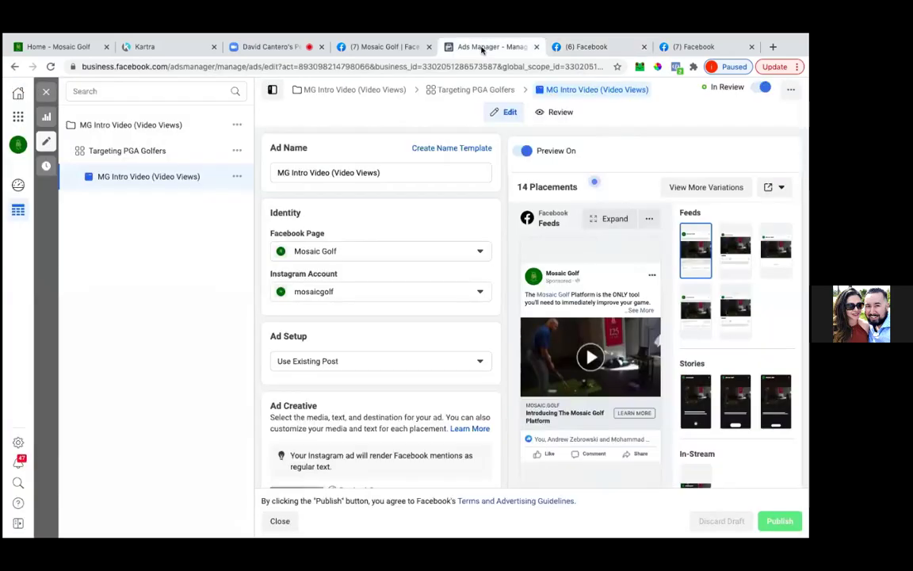
left_click(644, 47)
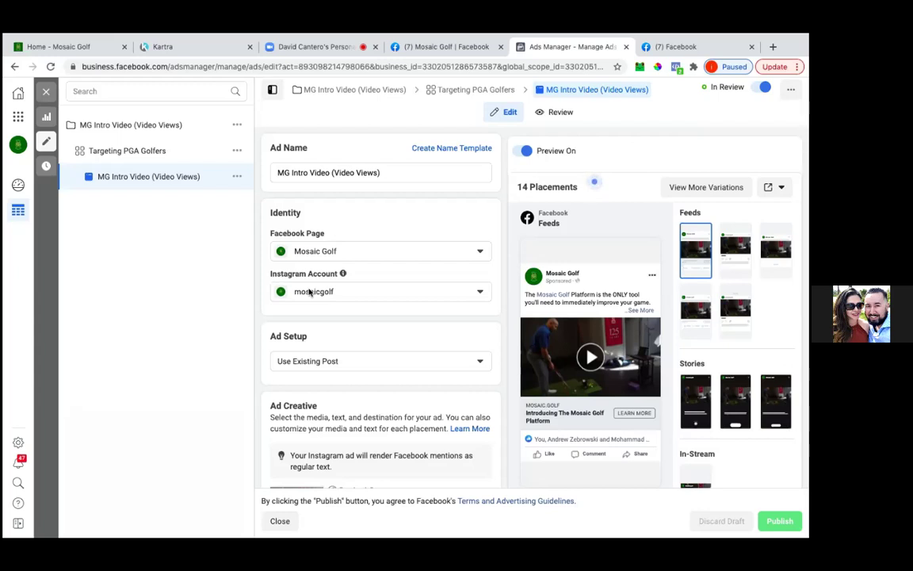
- Close the ad editor and open the Audiences page for the Mosaic Golf ad account
left_click(47, 92)
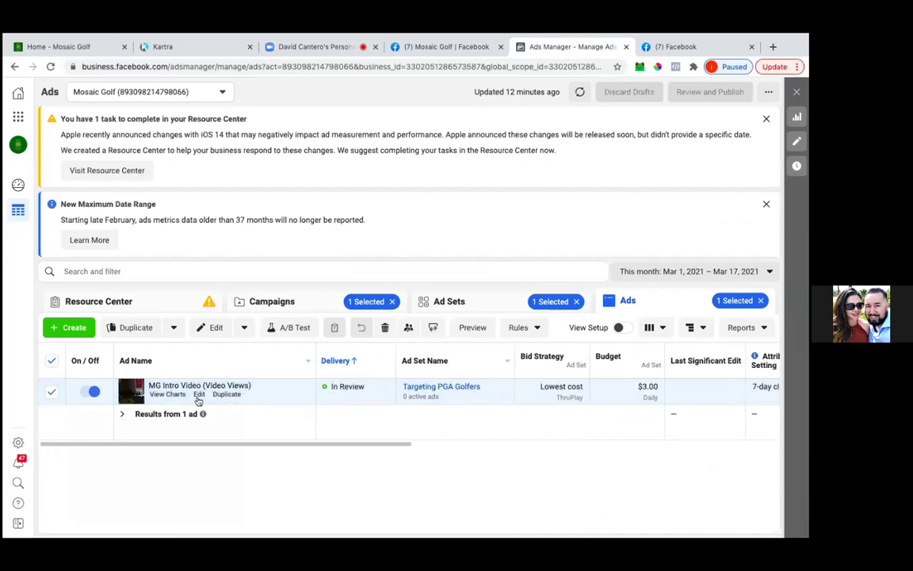
left_click(18, 119)
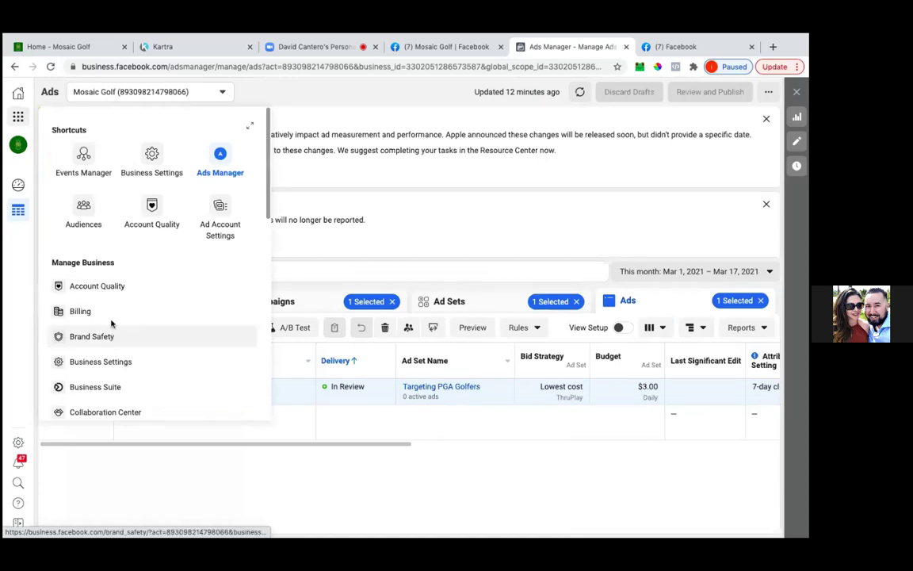
left_click(84, 204)
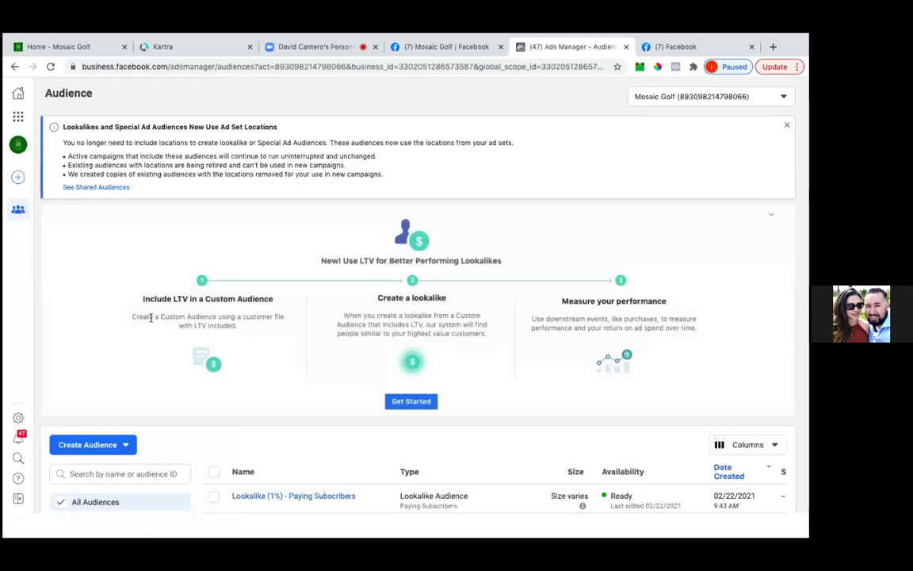
left_click(93, 449)
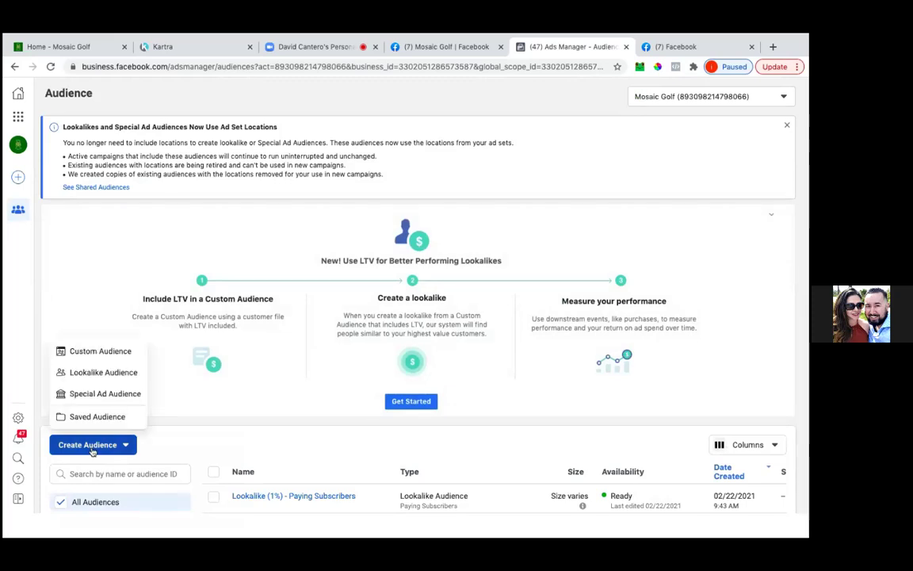
left_click(109, 359)
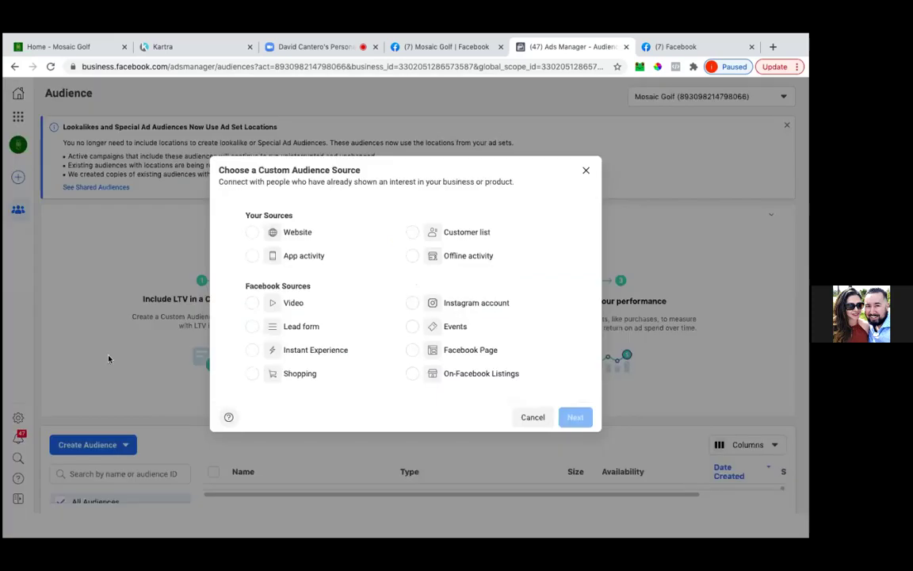
left_click(293, 303)
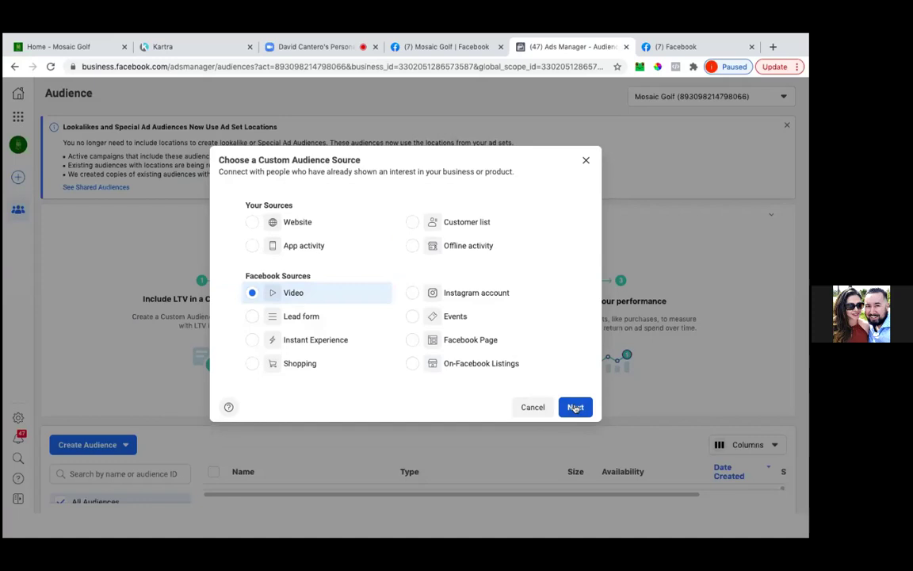
left_click(533, 407)
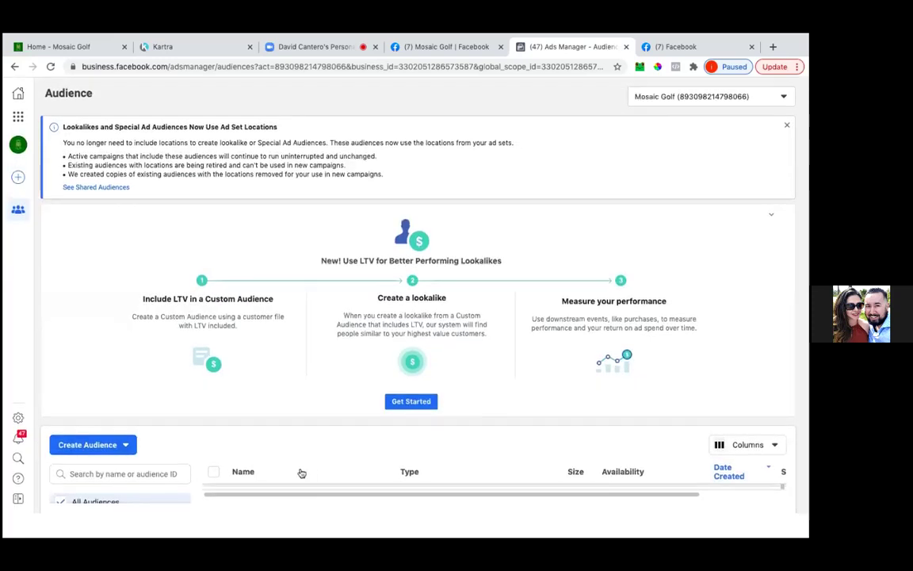
- Collapse the LTV lookalikes banner to enlarge the audience list and look through the existing audiences
scroll(190, 485, "down", 3)
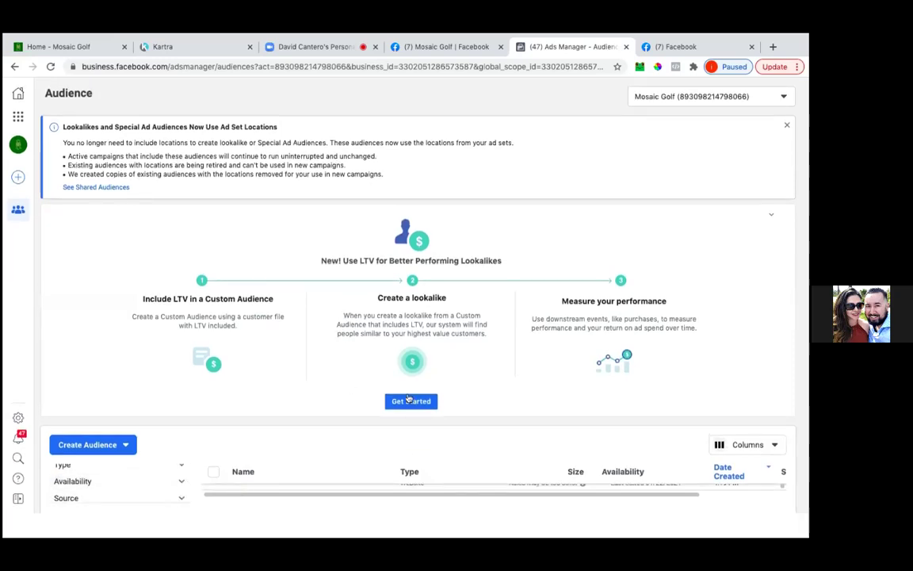
left_click(772, 214)
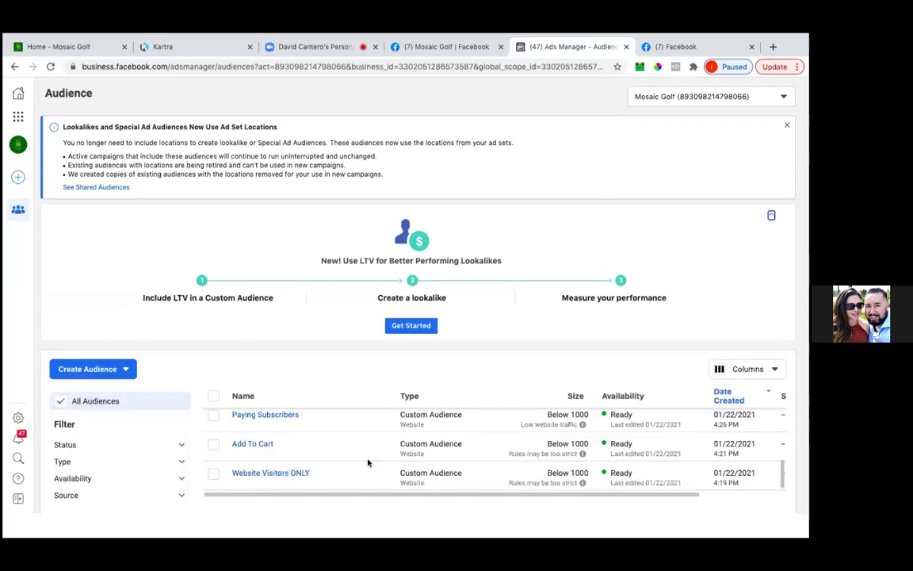
scroll(316, 477, "up", 1)
scroll(316, 477, "down", 1)
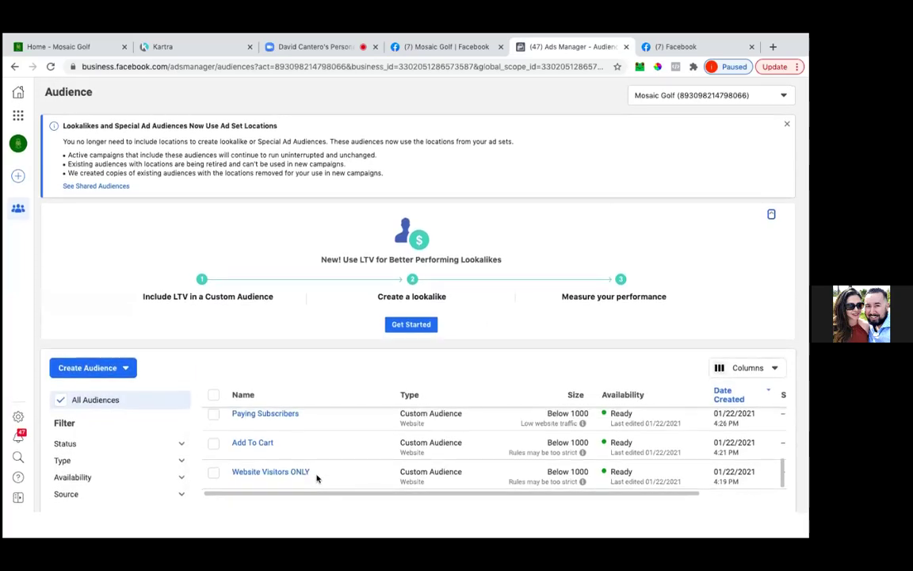
scroll(315, 477, "up", 5)
- Start a custom audience from the Video source with engagement set to people who have watched 25% of the video
left_click(125, 372)
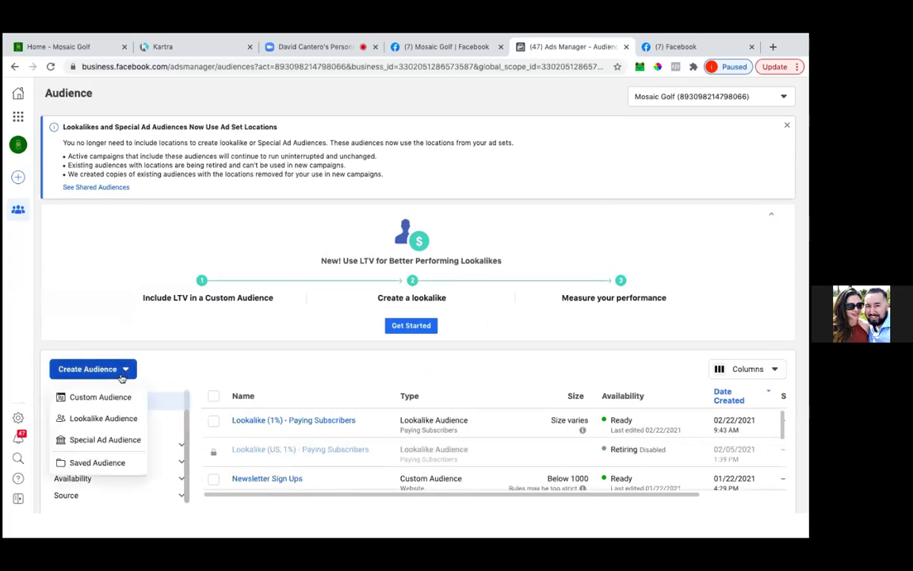
left_click(93, 396)
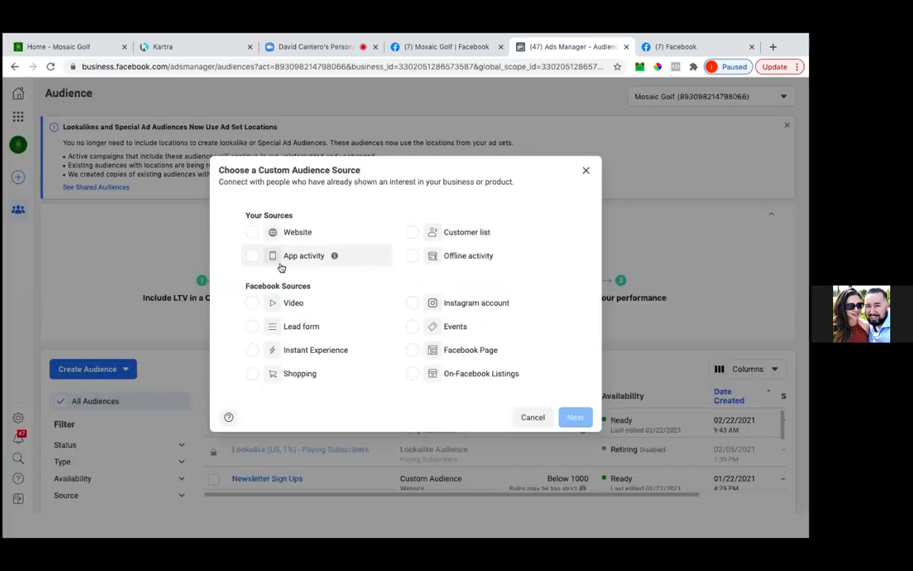
left_click(253, 303)
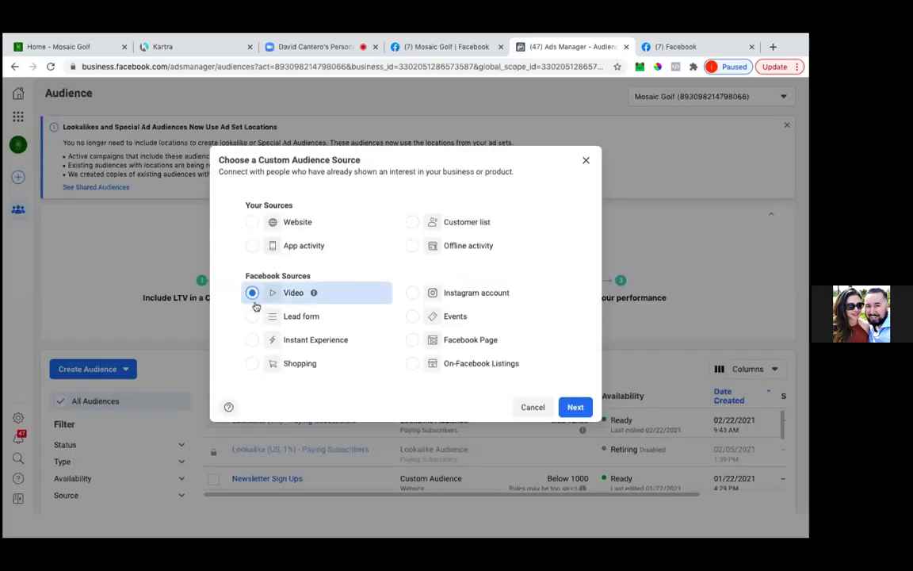
left_click(574, 407)
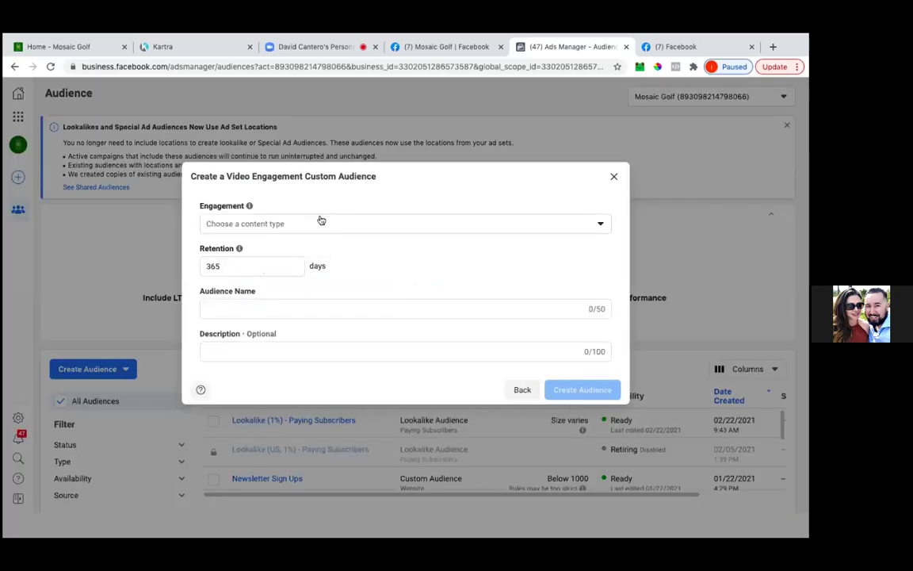
left_click(313, 226)
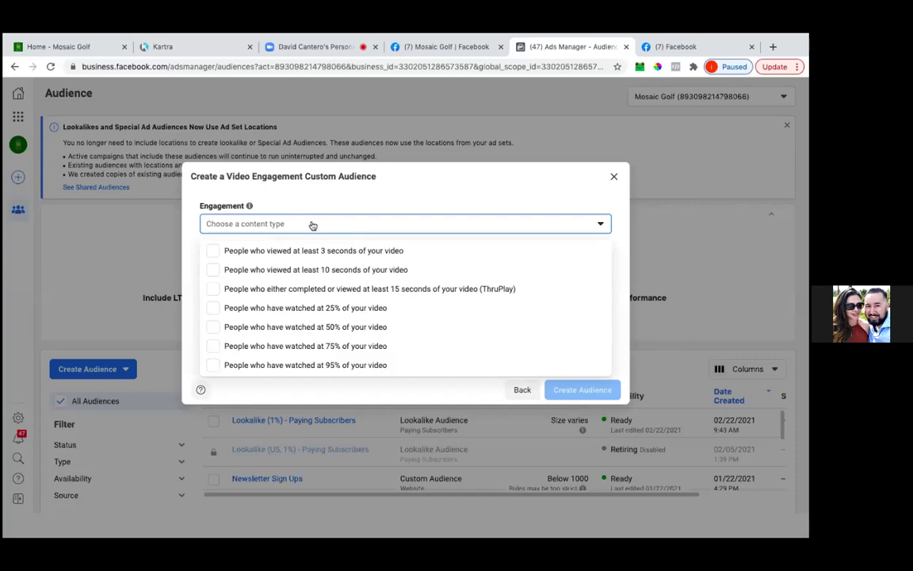
left_click(213, 309)
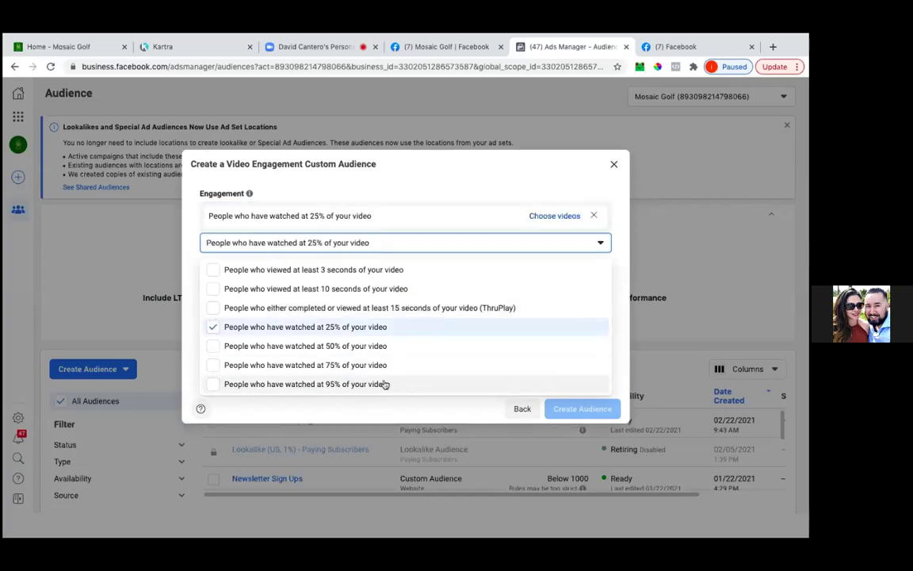
left_click(600, 245)
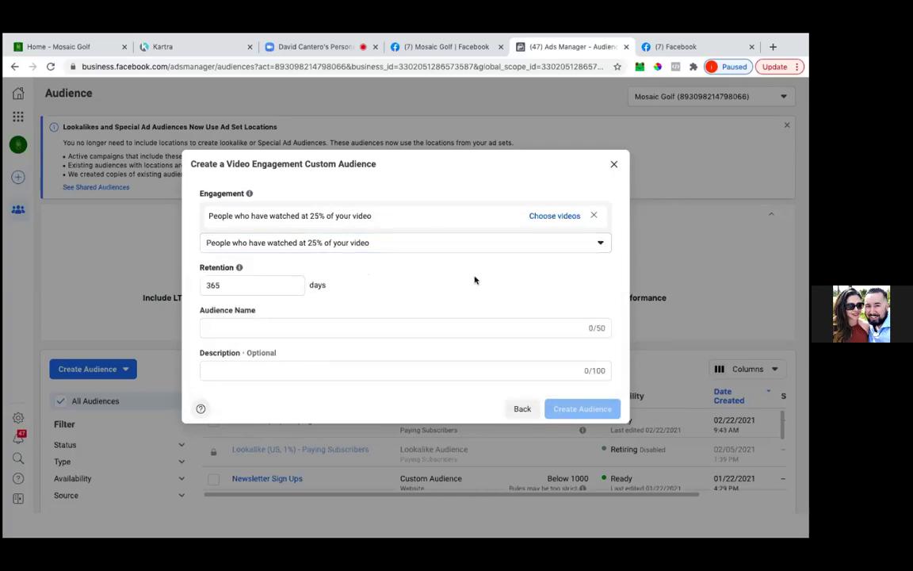
- Choose the Introducing The Mosaic Golf Platform video from the Mosaic Golf page as the audience's video
left_click(551, 216)
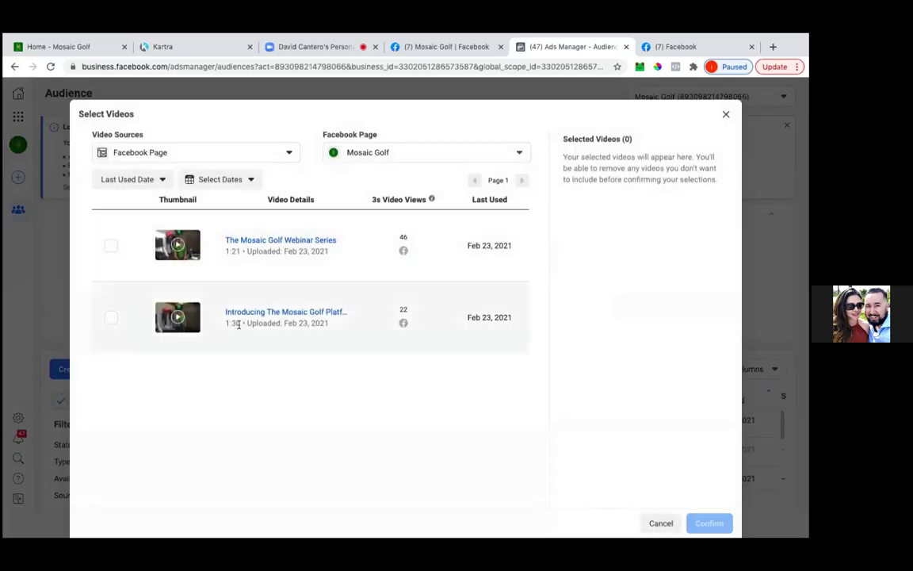
left_click(111, 317)
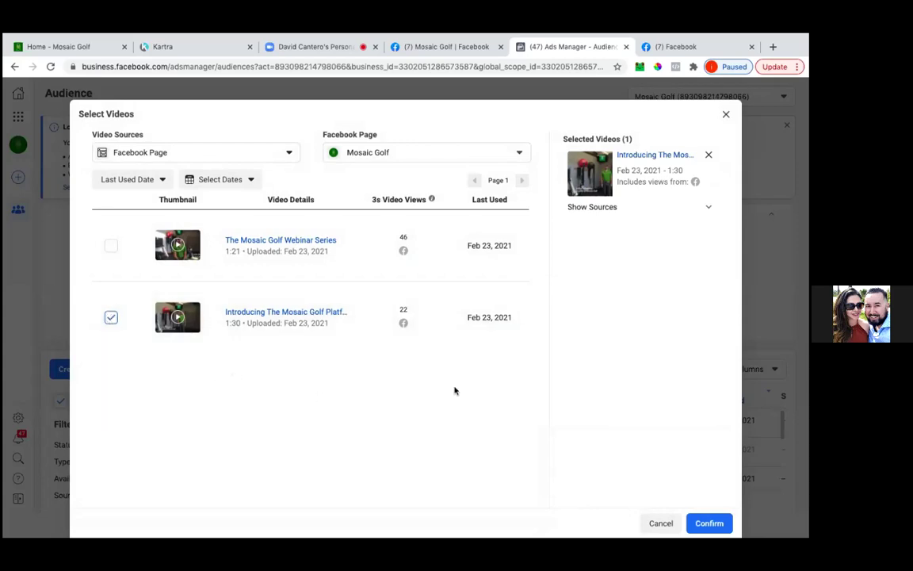
left_click(710, 524)
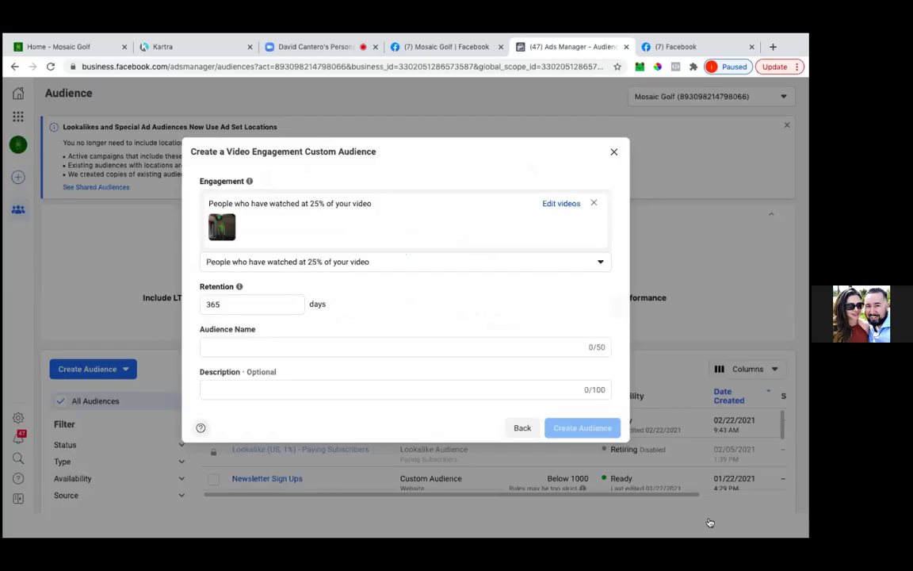
- Name the audience "Introducing MG (25%)", leave the description empty, create it and close the dialog
left_click(315, 347)
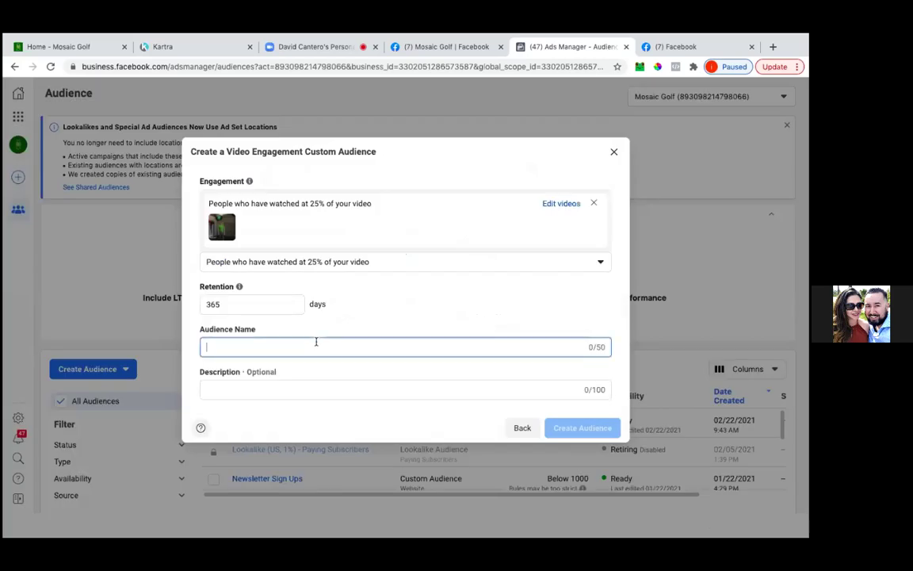
type("Introducing MG ")
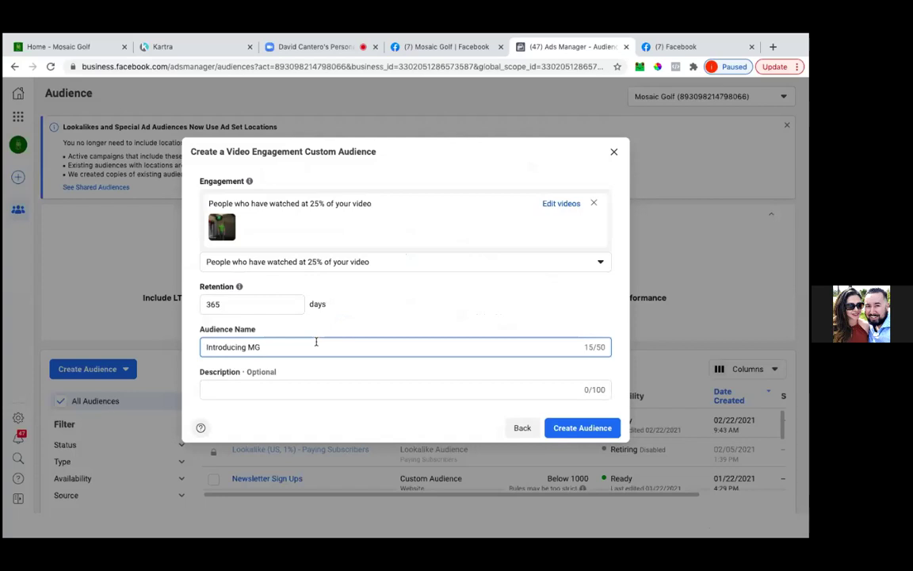
type("(25%)")
left_click(319, 391)
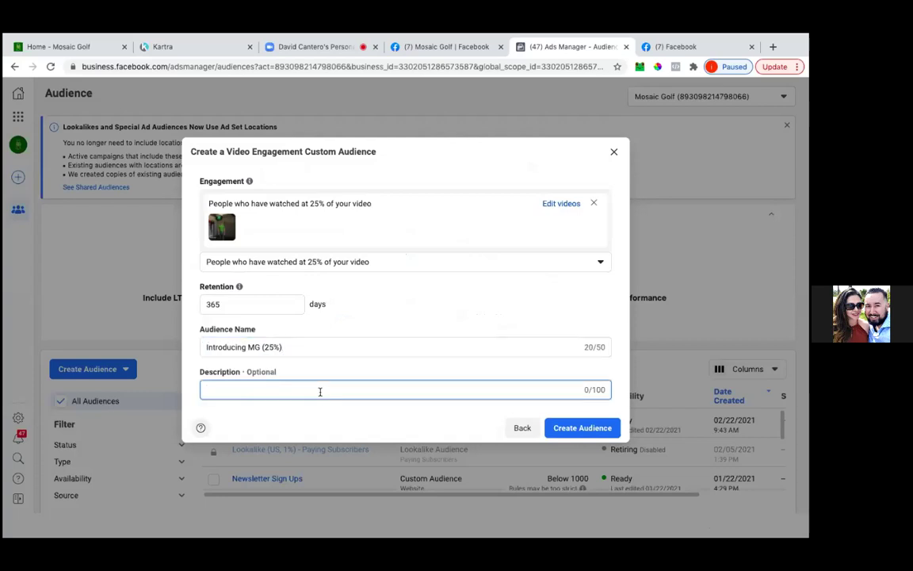
left_click(559, 429)
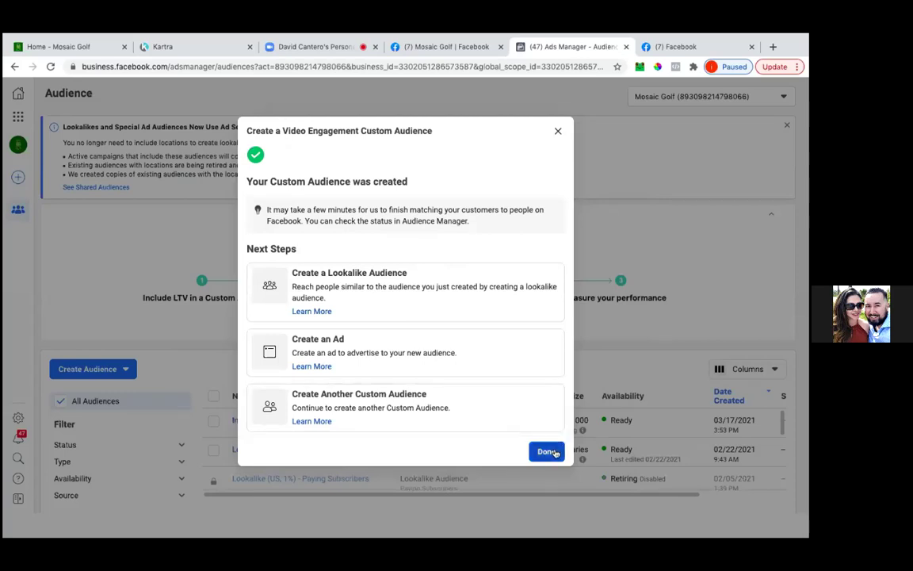
left_click(549, 450)
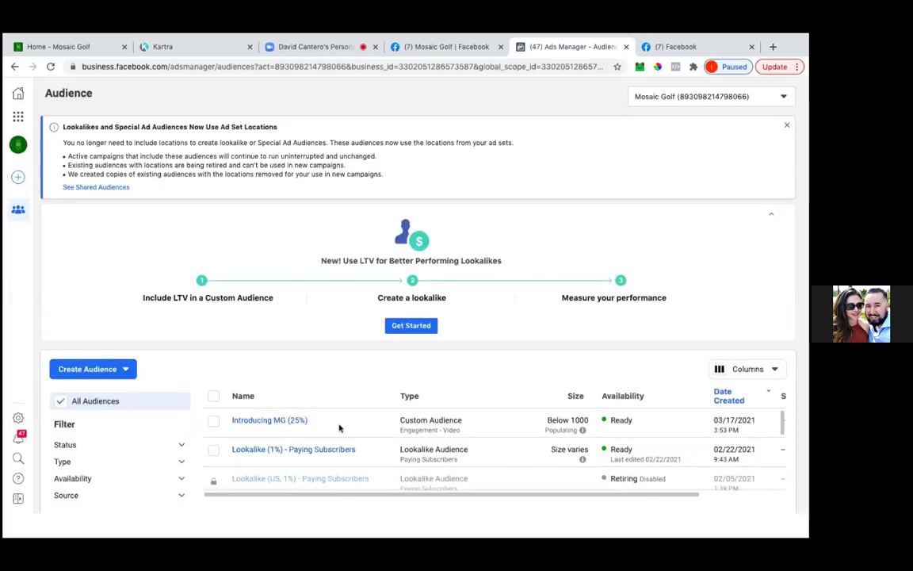
- Examine the audience list, comparing the new video engagement audience with the existing lookalike and website audiences
scroll(339, 428, "down", 1)
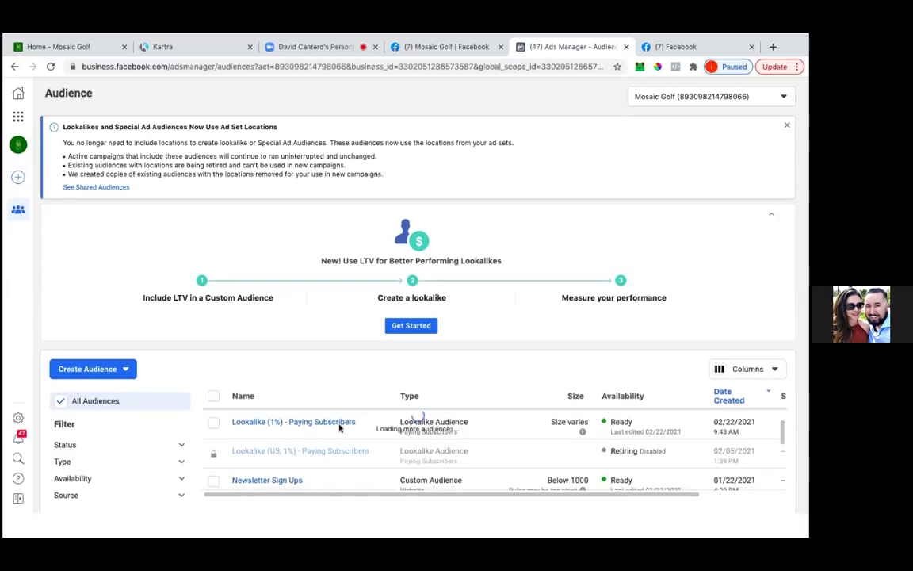
scroll(339, 428, "down", 4)
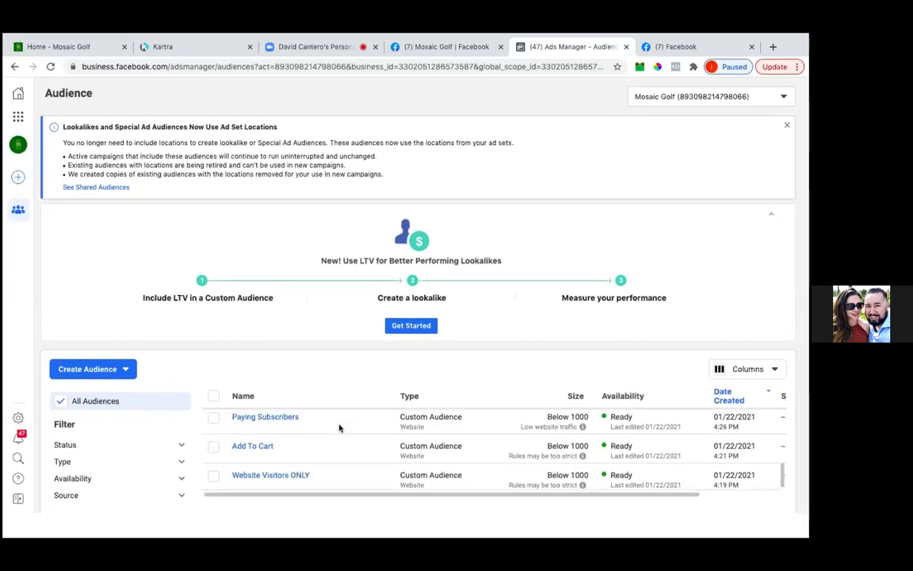
scroll(339, 428, "up", 3)
scroll(340, 428, "down", 2)
scroll(340, 428, "up", 3)
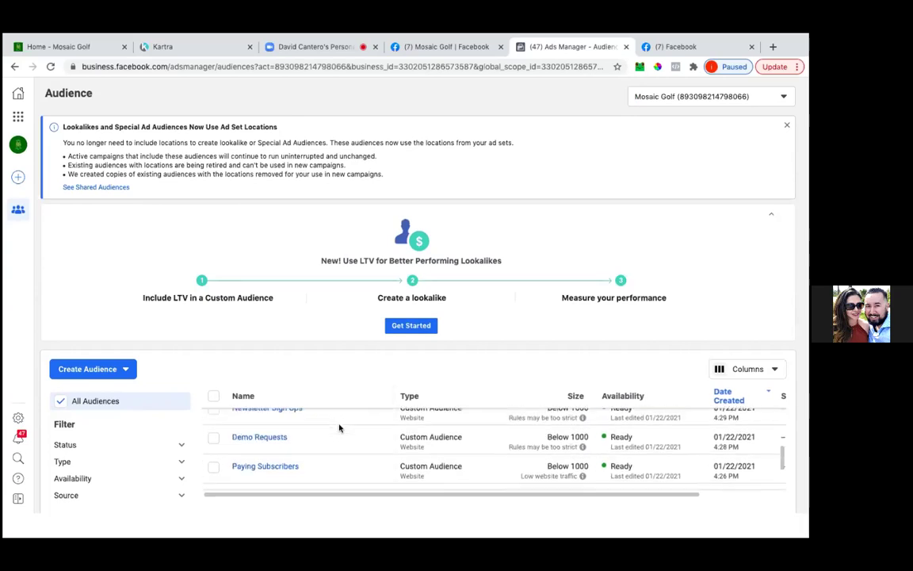
scroll(339, 428, "up", 2)
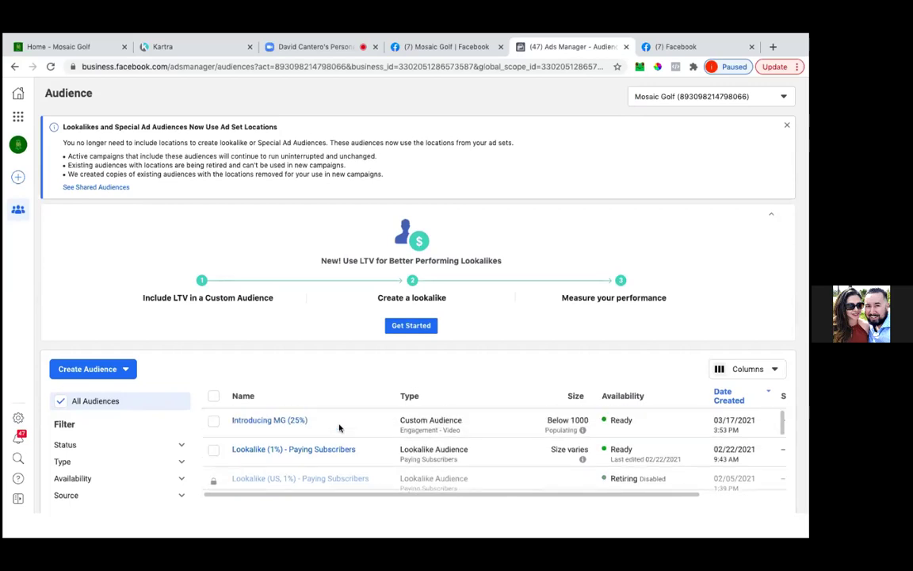
scroll(340, 428, "down", 5)
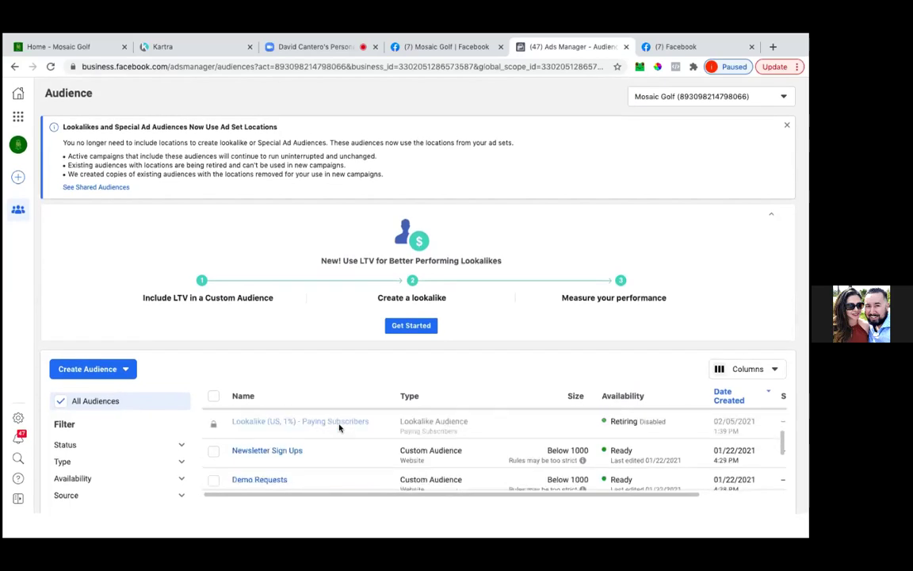
scroll(340, 428, "up", 5)
scroll(339, 428, "down", 1)
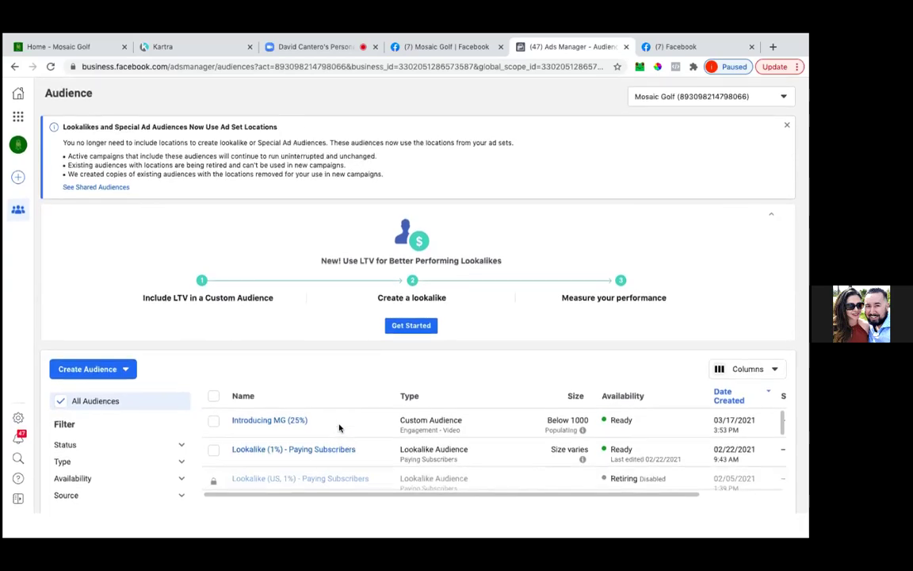
scroll(340, 428, "down", 1)
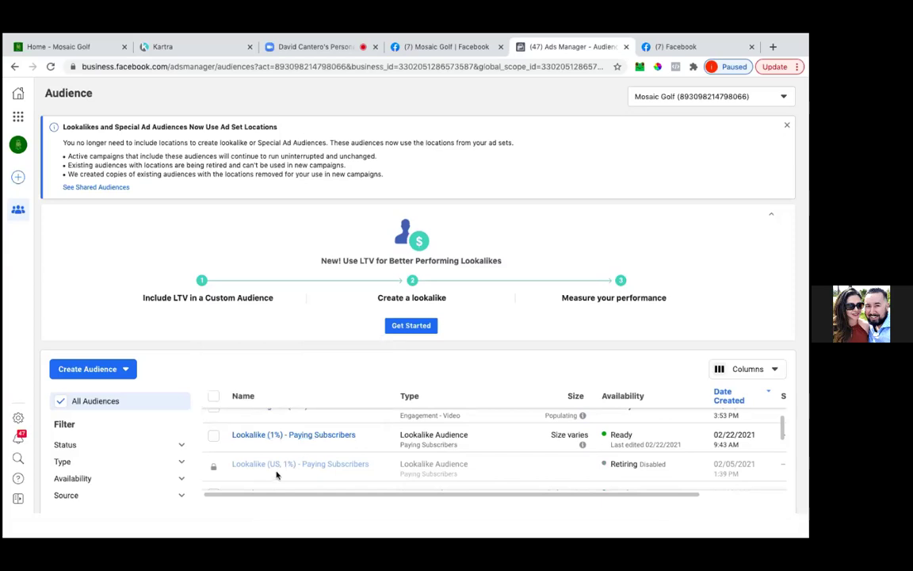
- Inspect the Lookalike (1%) - Paying Subscribers audience: its size note, its edit dialog, which is closed without saving, and its source details
scroll(277, 467, "down", 10)
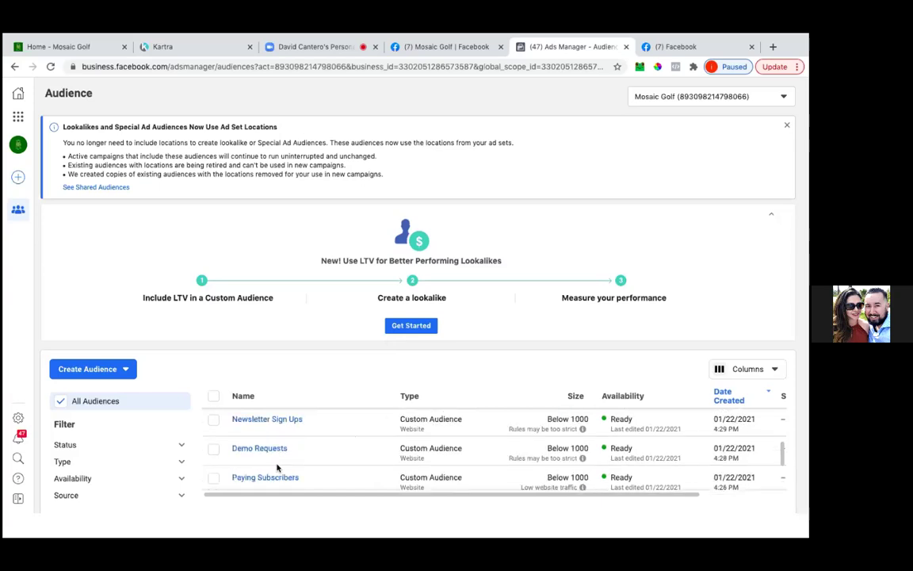
scroll(277, 466, "up", 5)
mouse_move(583, 450)
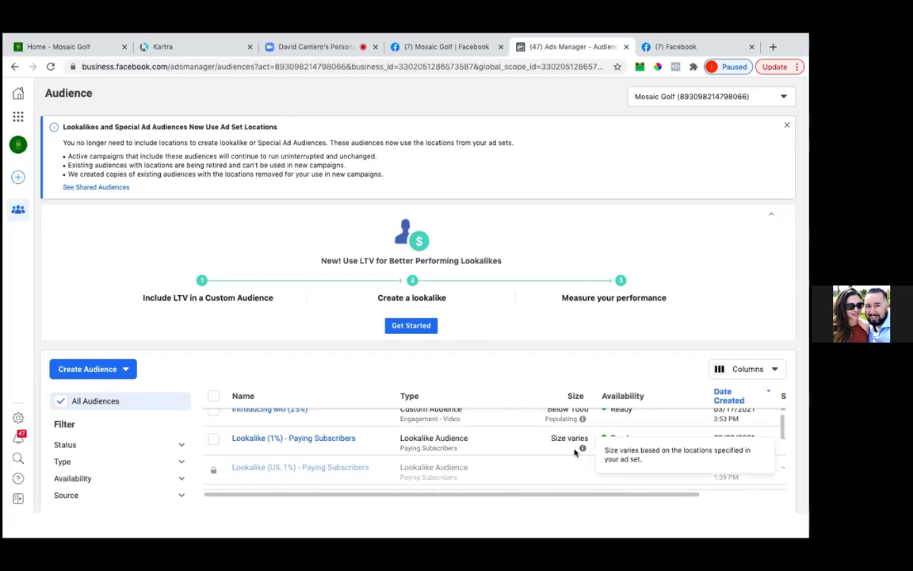
mouse_move(347, 439)
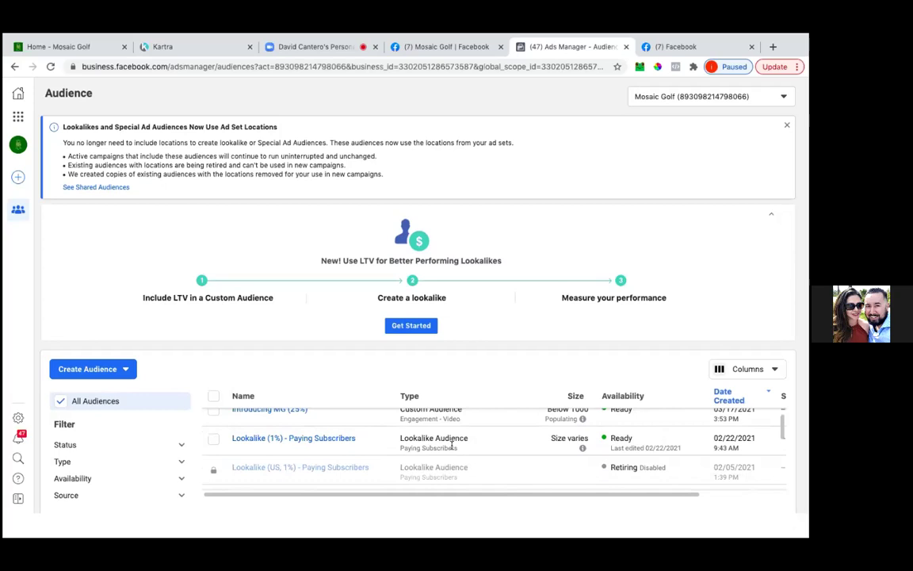
left_click(212, 439)
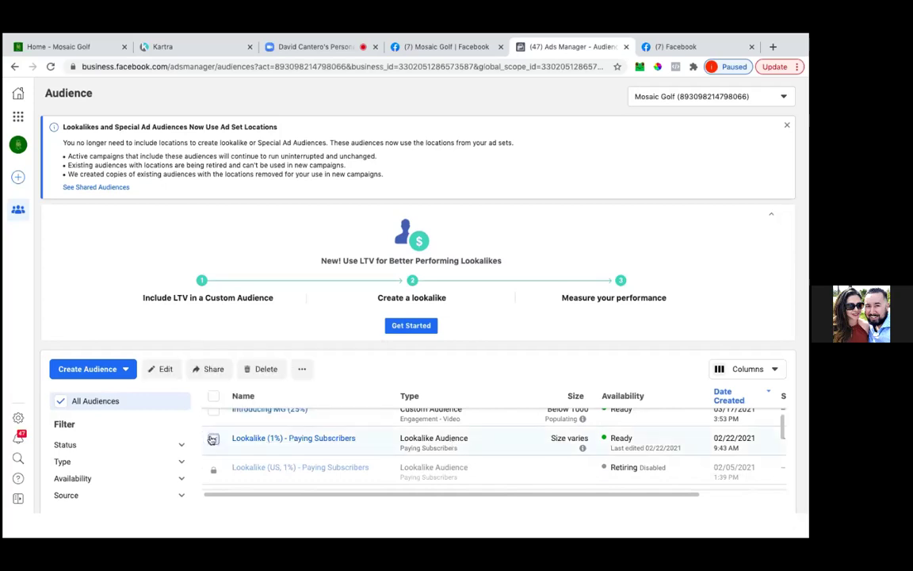
left_click(174, 376)
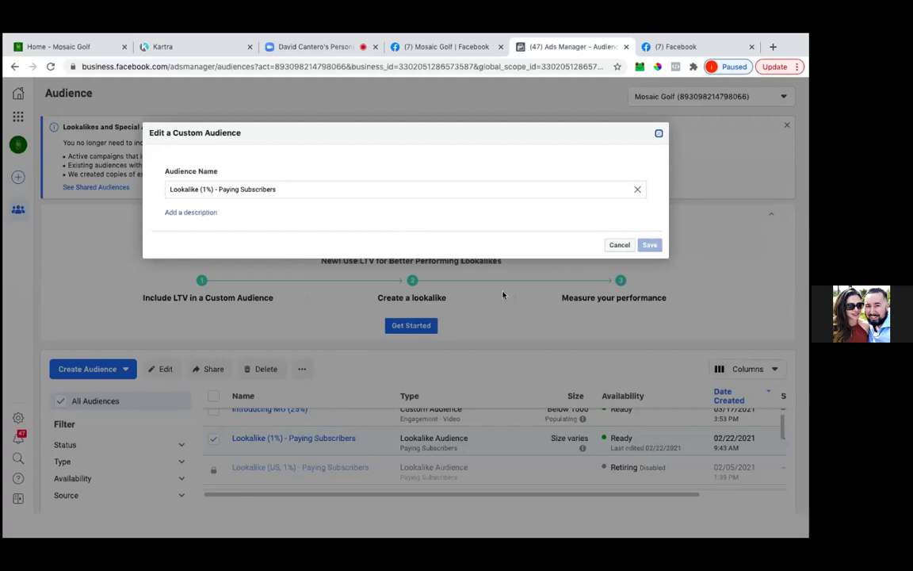
left_click(659, 133)
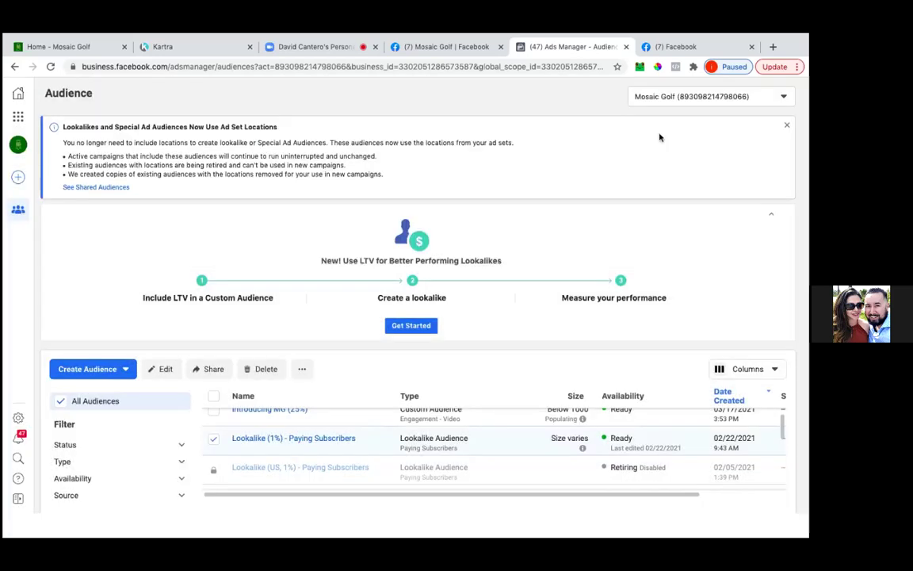
mouse_move(261, 439)
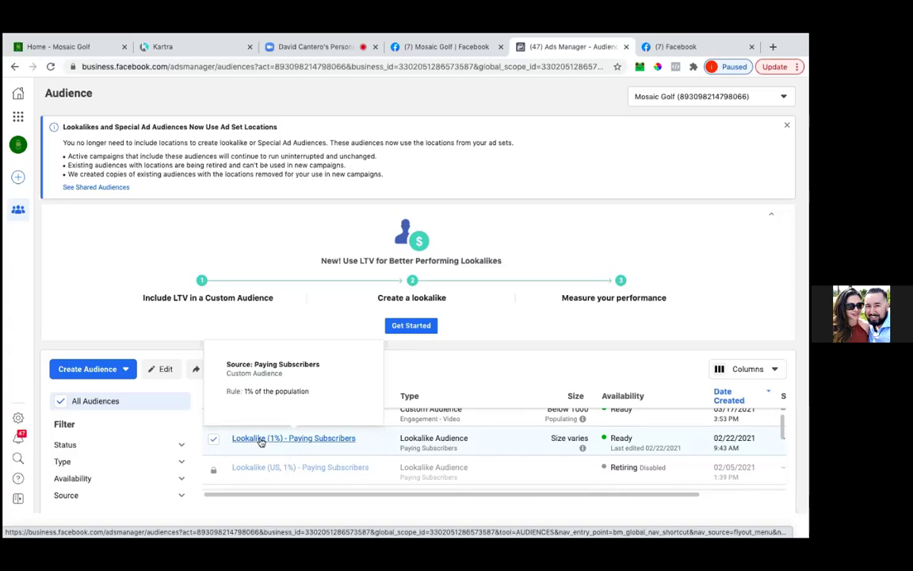
- Examine the website custom audiences, reading the size note for Demo Requests and the inclusion rules of Paying Subscribers
scroll(261, 442, "down", 1)
scroll(265, 462, "down", 1)
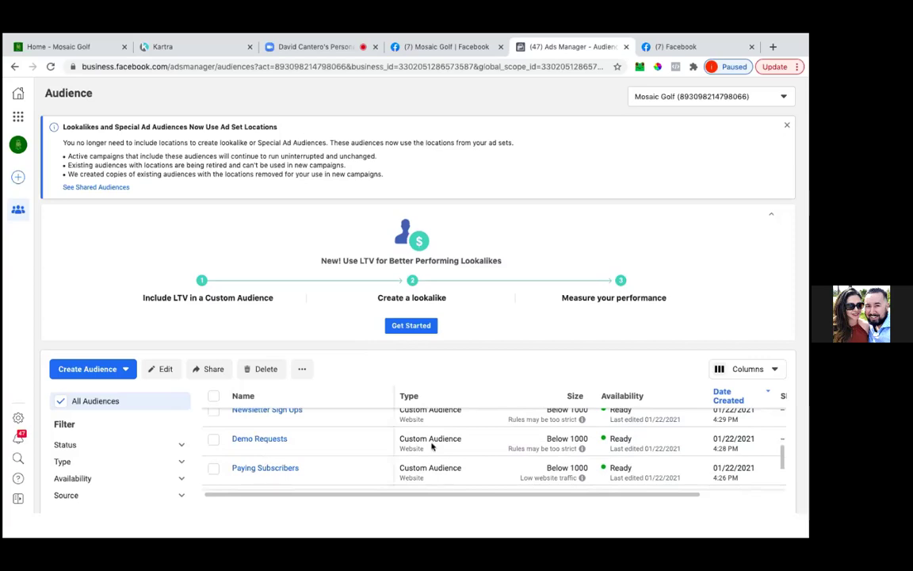
mouse_move(583, 449)
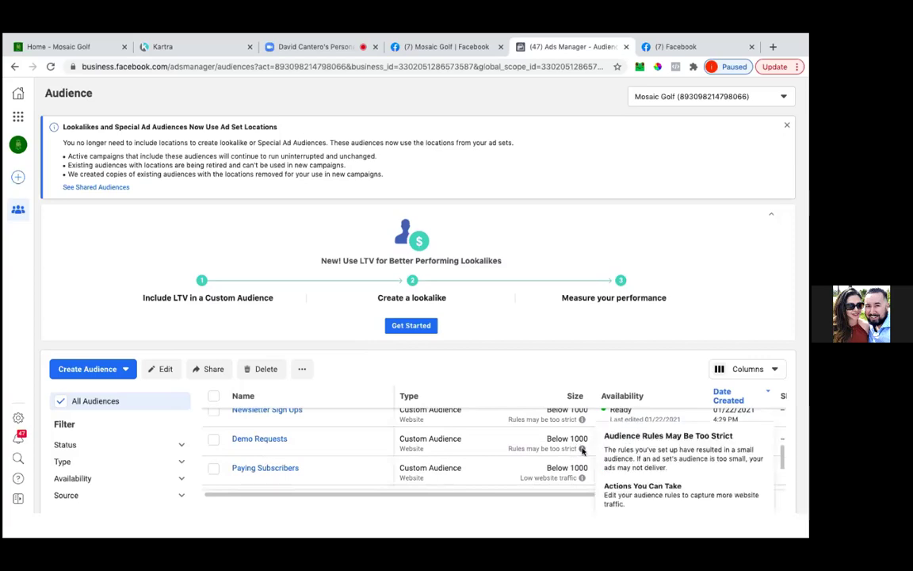
scroll(396, 434, "down", 1)
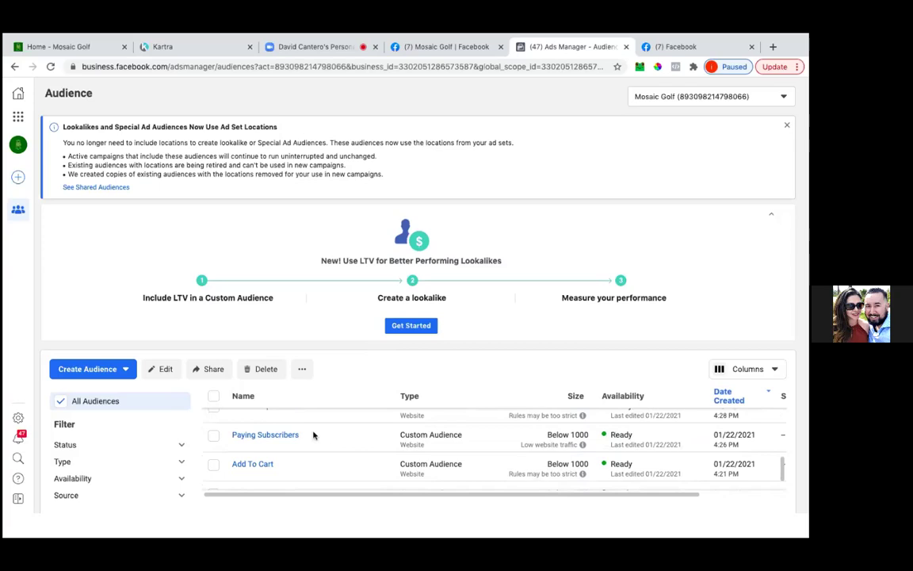
scroll(313, 434, "up", 3)
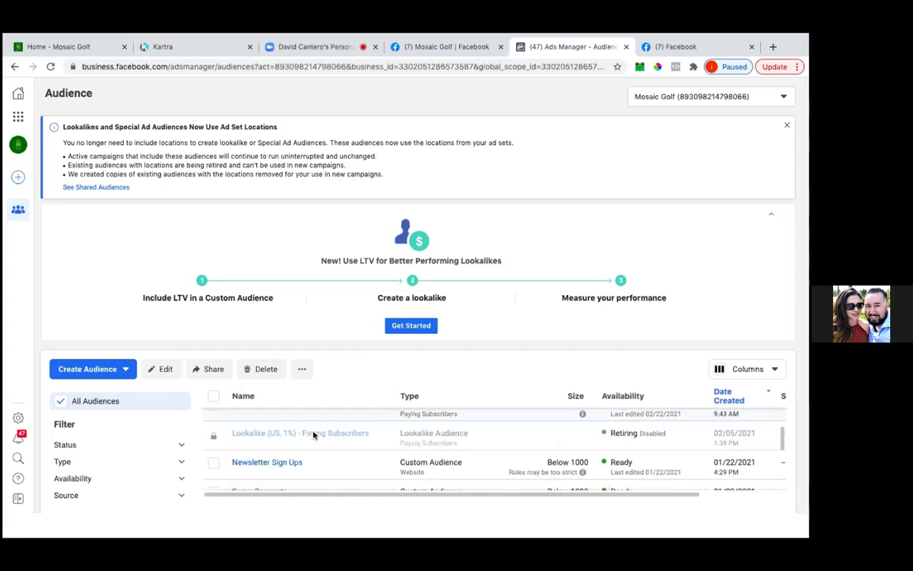
scroll(313, 434, "down", 5)
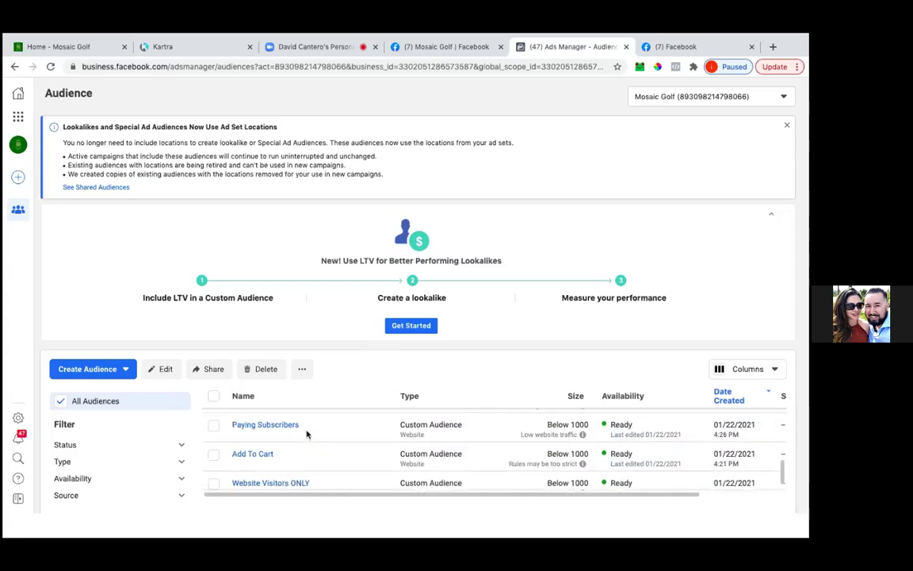
mouse_move(287, 427)
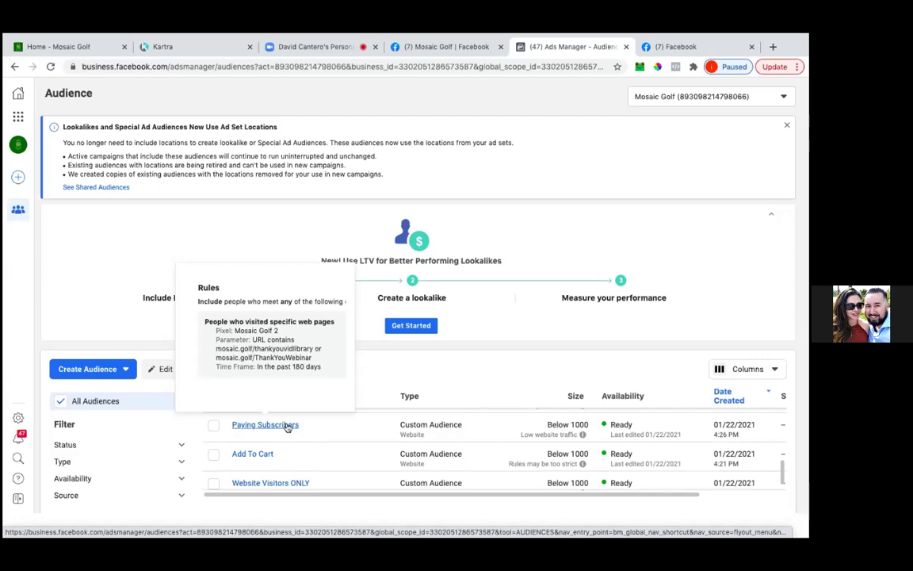
scroll(286, 427, "down", 1)
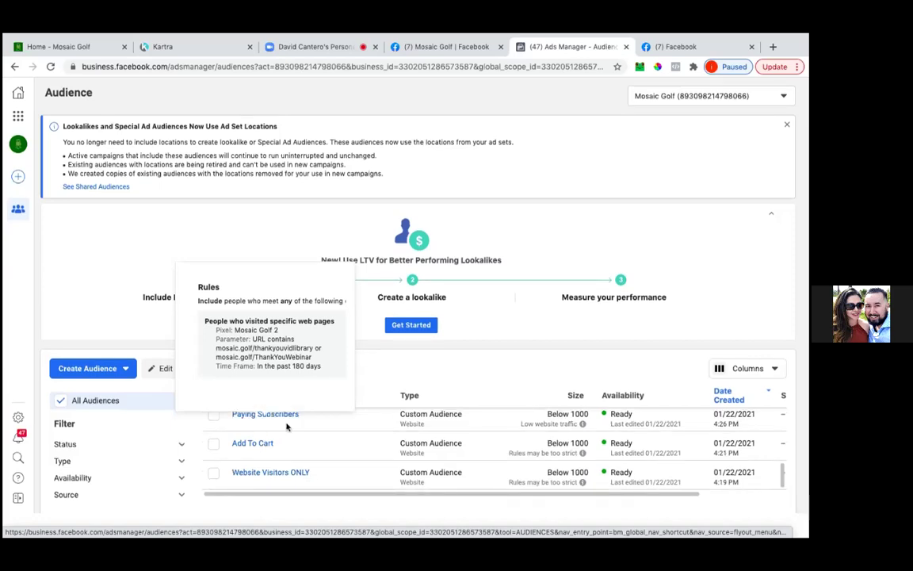
- Compare the Introducing MG (25%) audience with the website audiences, reviewing the Demo Requests rules and the Paying Subscribers size note
scroll(287, 427, "up", 8)
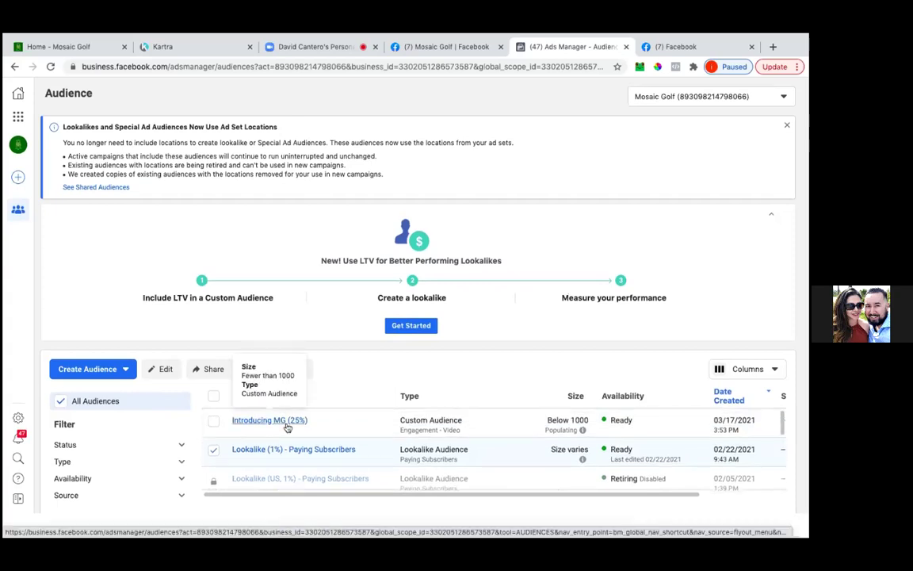
scroll(287, 428, "down", 5)
scroll(287, 428, "down", 1)
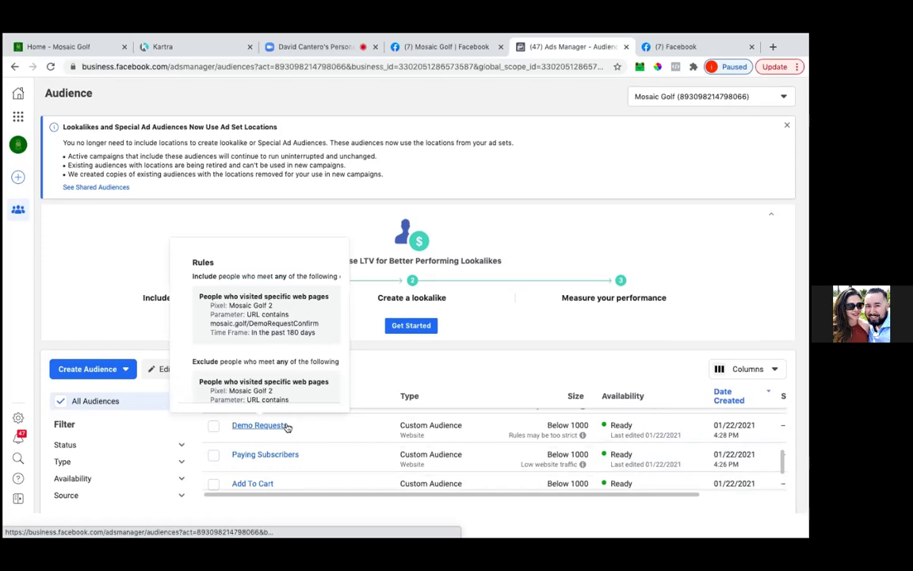
scroll(287, 427, "down", 1)
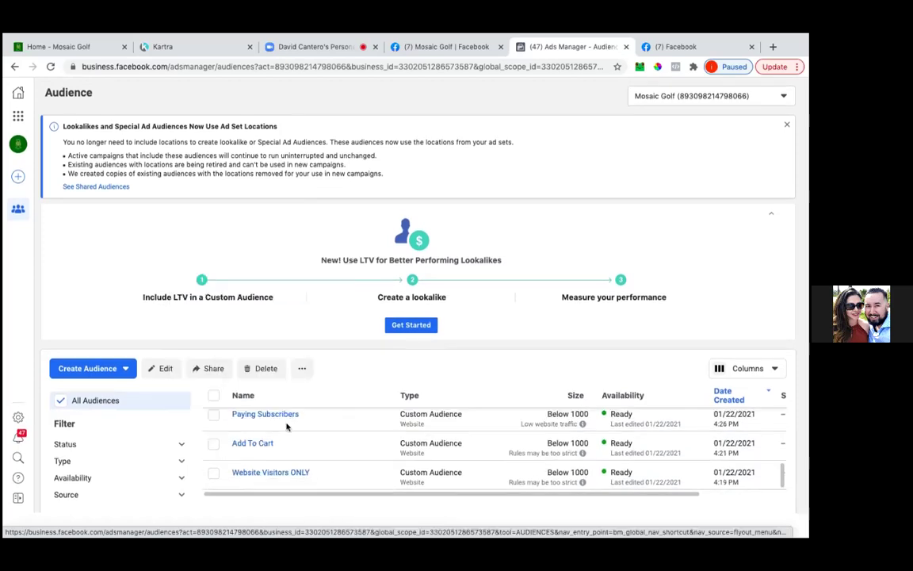
scroll(287, 428, "up", 1)
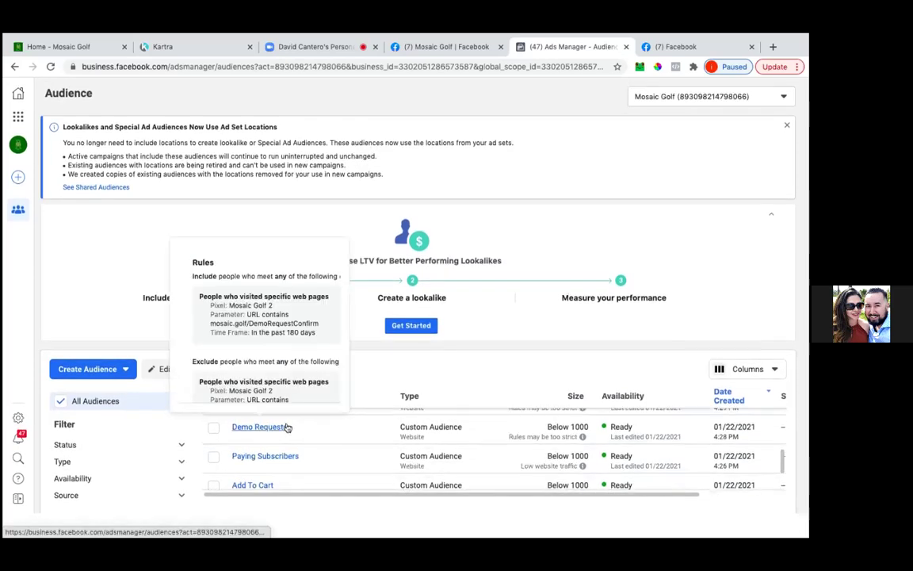
scroll(287, 428, "up", 1)
scroll(338, 463, "down", 1)
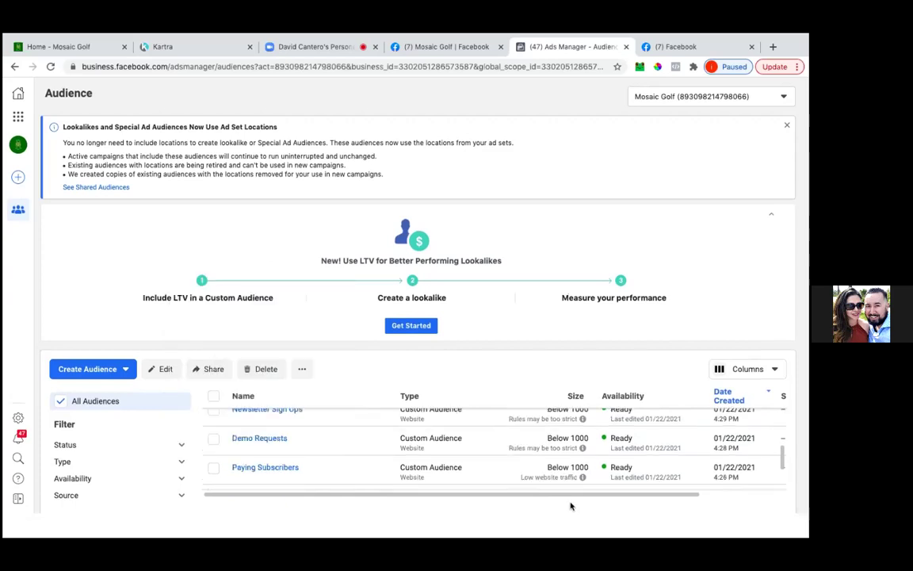
mouse_move(584, 479)
mouse_move(296, 468)
scroll(295, 473, "down", 1)
scroll(294, 473, "up", 5)
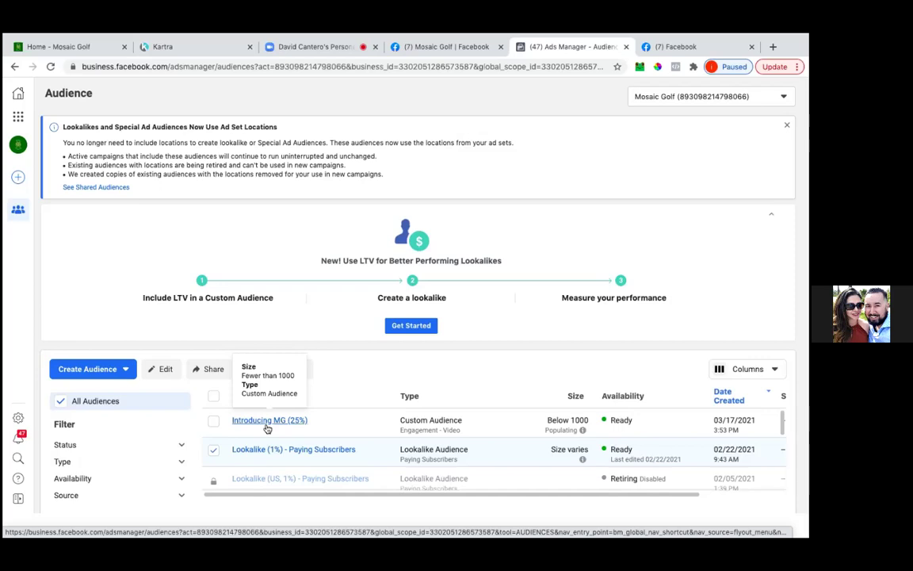
mouse_move(305, 33)
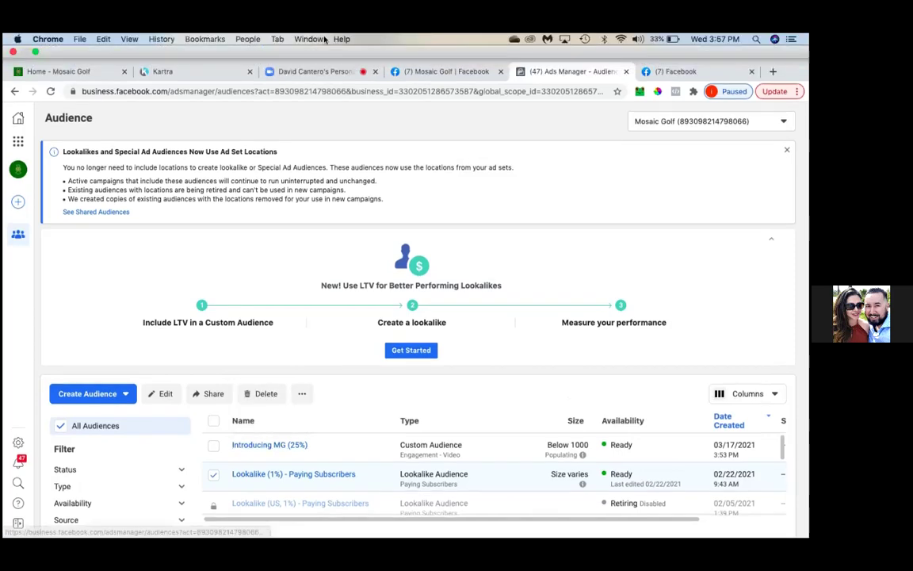